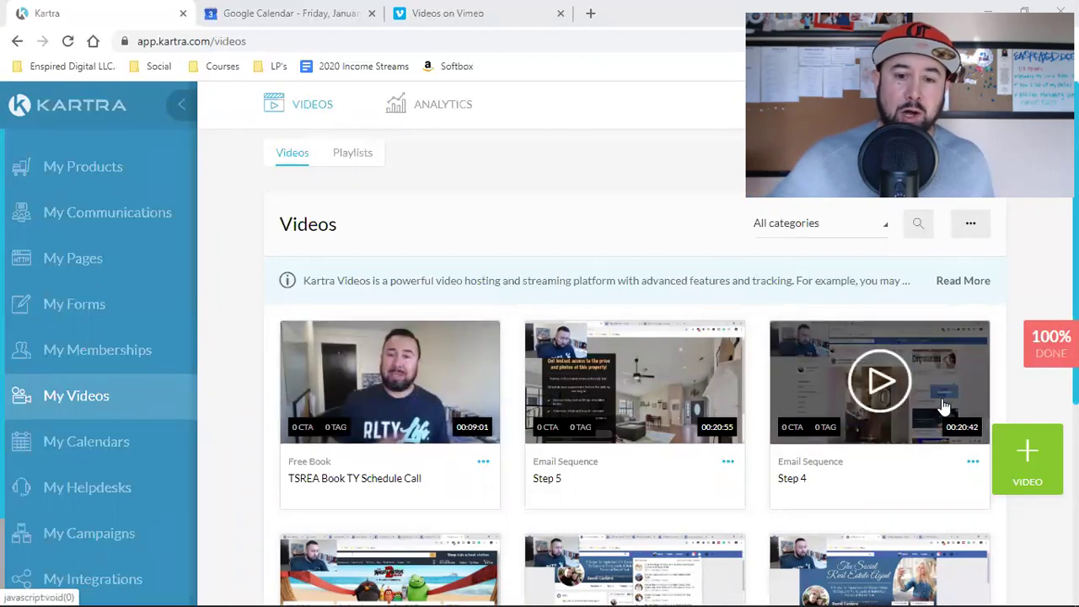
# Open the My Pages section in a separate browser tab and switch to it.
pyautogui.scroll(-2, 600, 328)
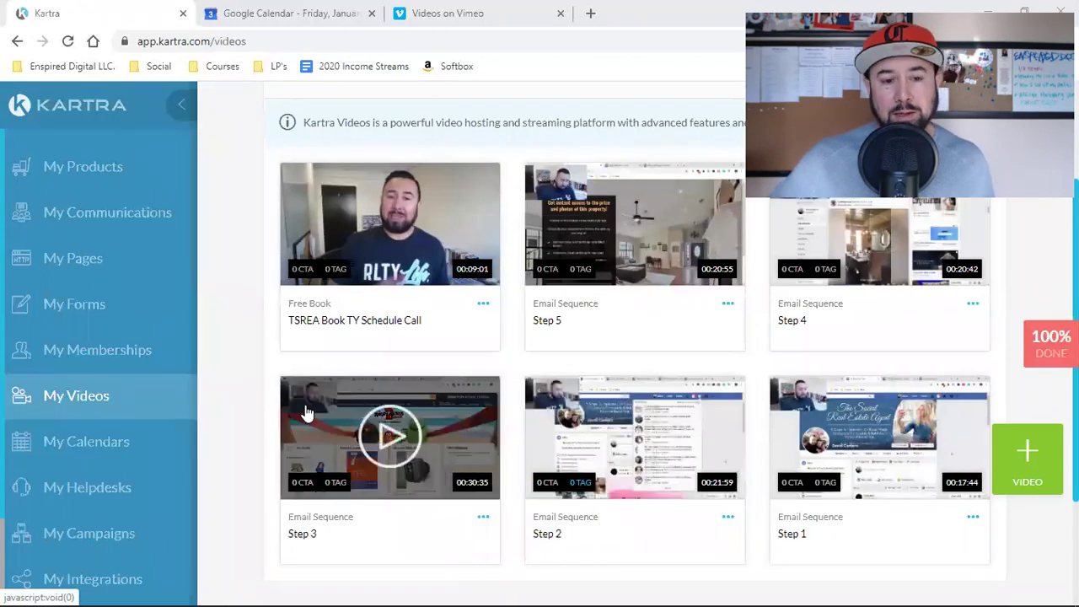
pyautogui.scroll(2, 255, 430)
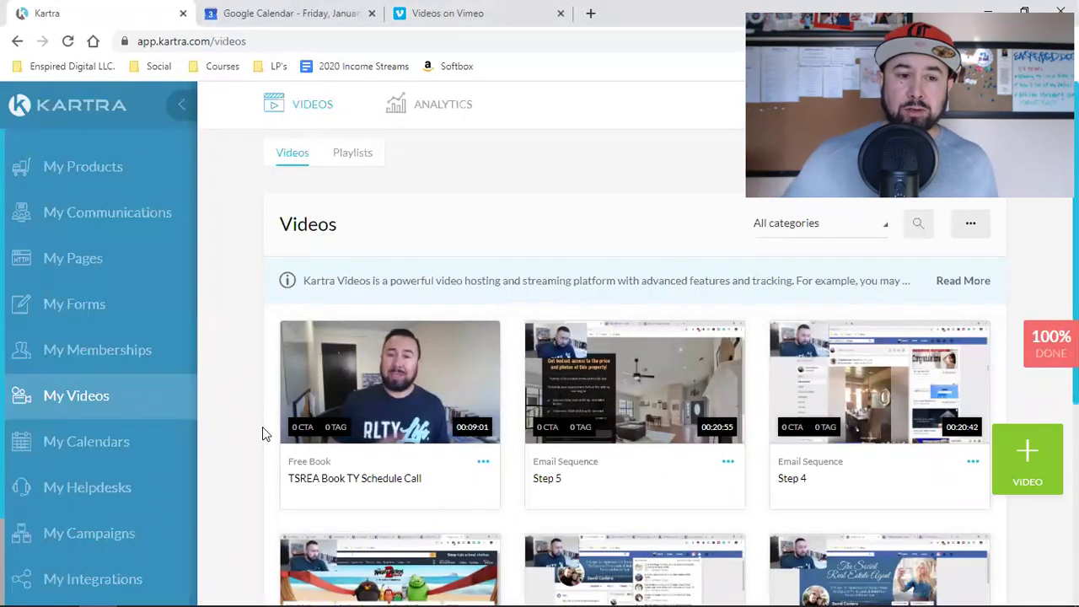
pyautogui.rightClick(86, 265)
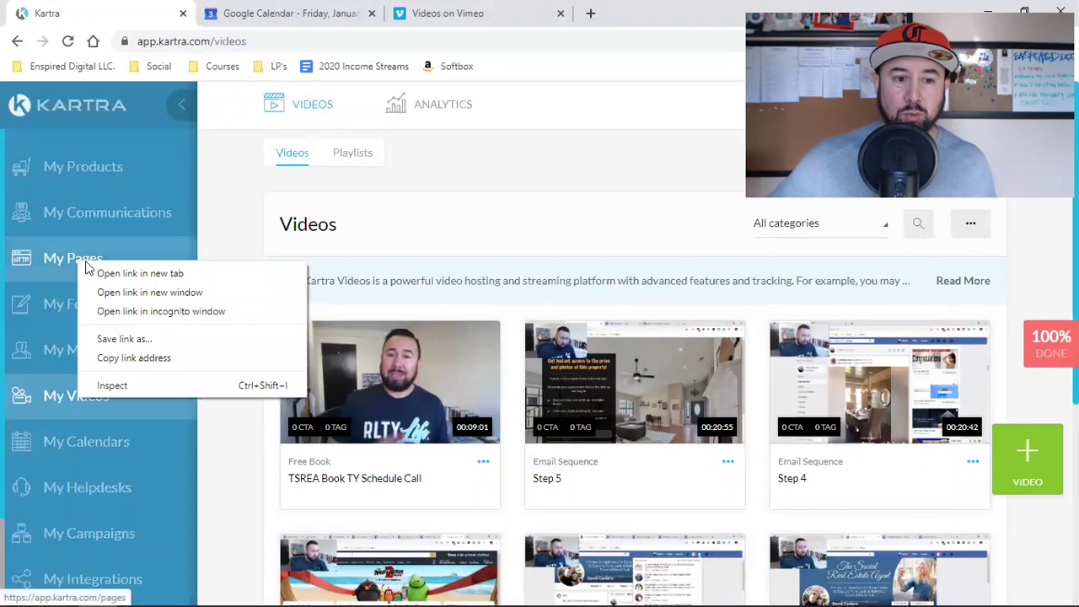
pyautogui.click(110, 273)
pyautogui.click(303, 13)
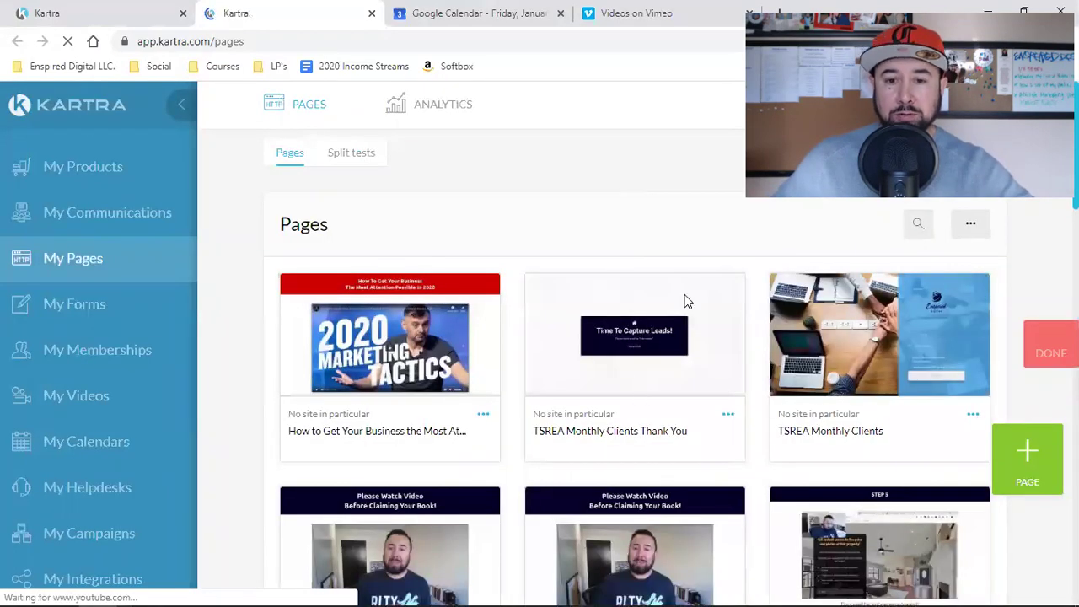
# Find the Top 5 Replies page in the pages list and get its direct page link from the publish options.
pyautogui.scroll(-2, 561, 450)
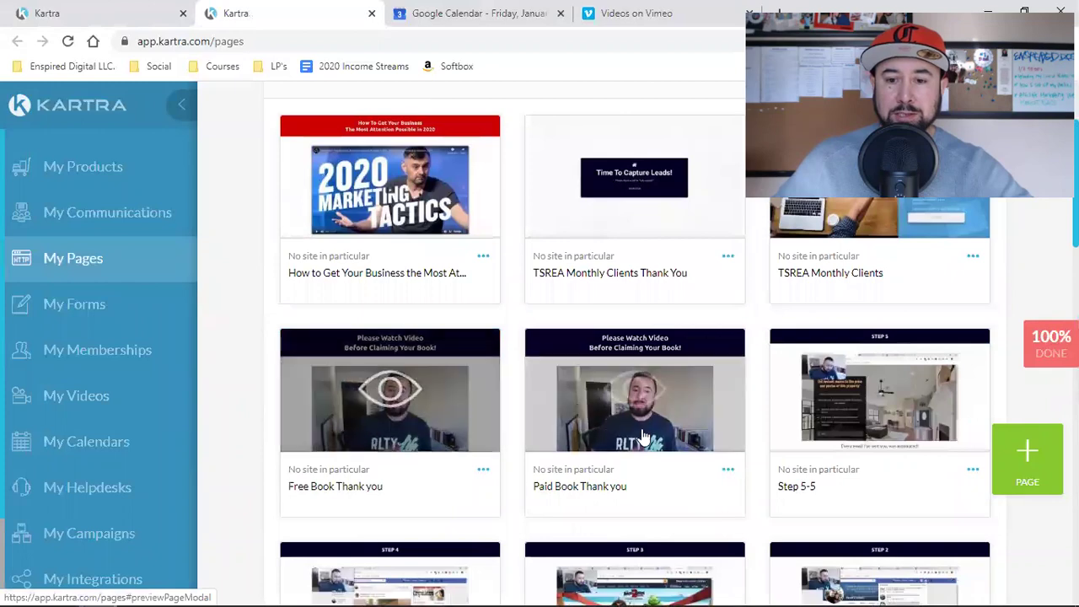
pyautogui.scroll(-2, 642, 437)
pyautogui.scroll(-2, 632, 434)
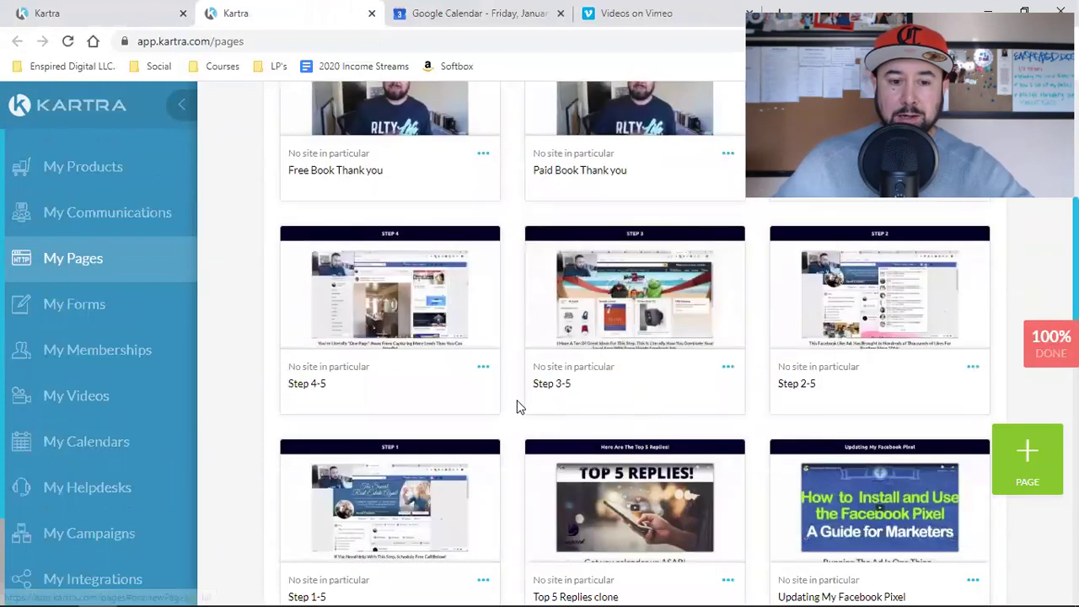
pyautogui.scroll(-4, 516, 405)
pyautogui.scroll(-2, 515, 404)
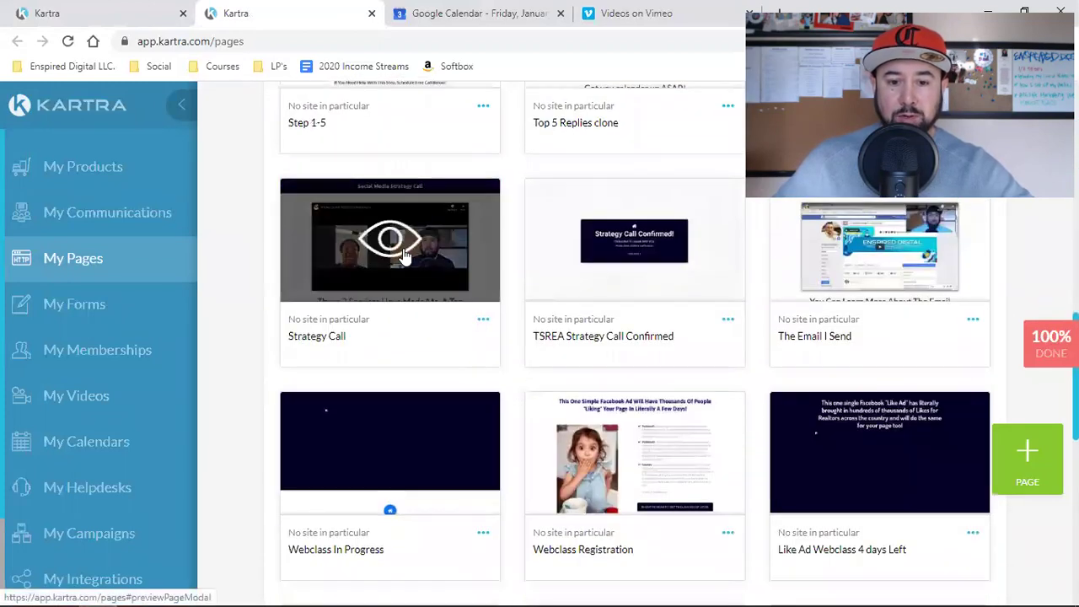
pyautogui.scroll(-6, 403, 256)
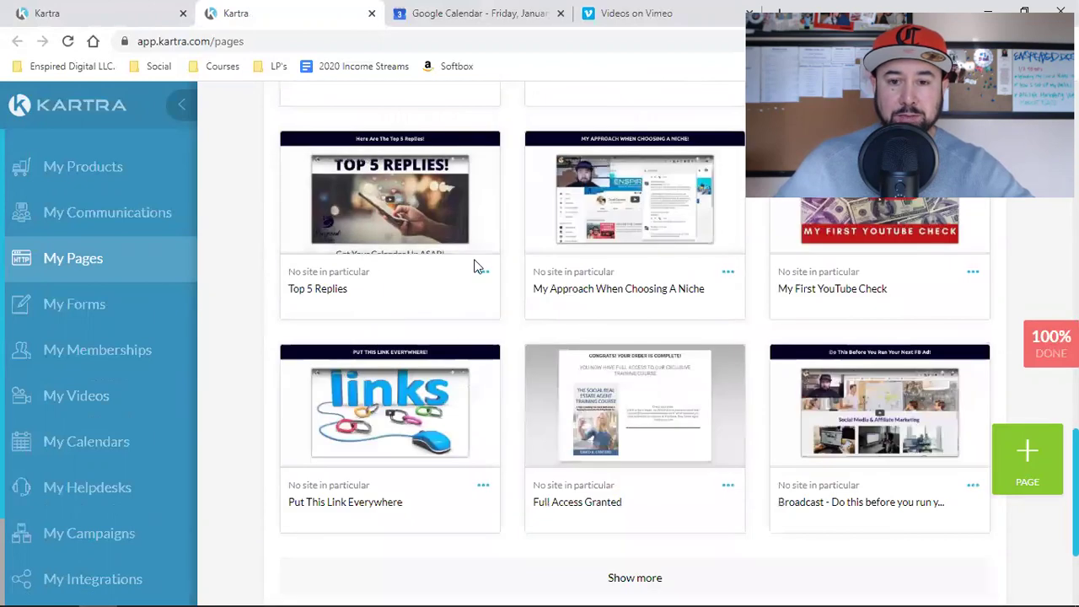
pyautogui.click(482, 271)
pyautogui.click(582, 231)
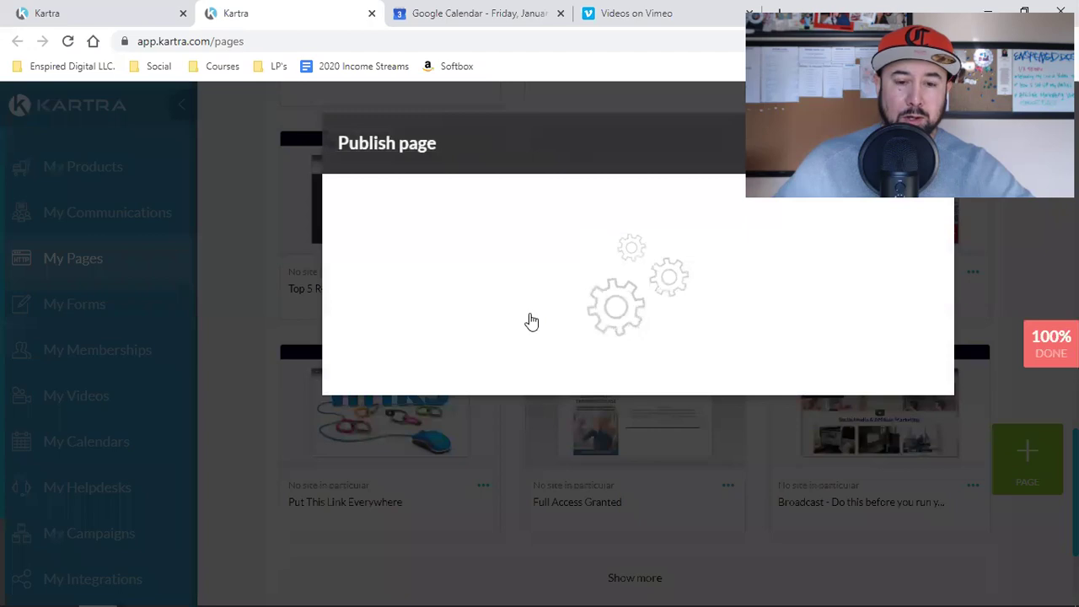
pyautogui.click(459, 292)
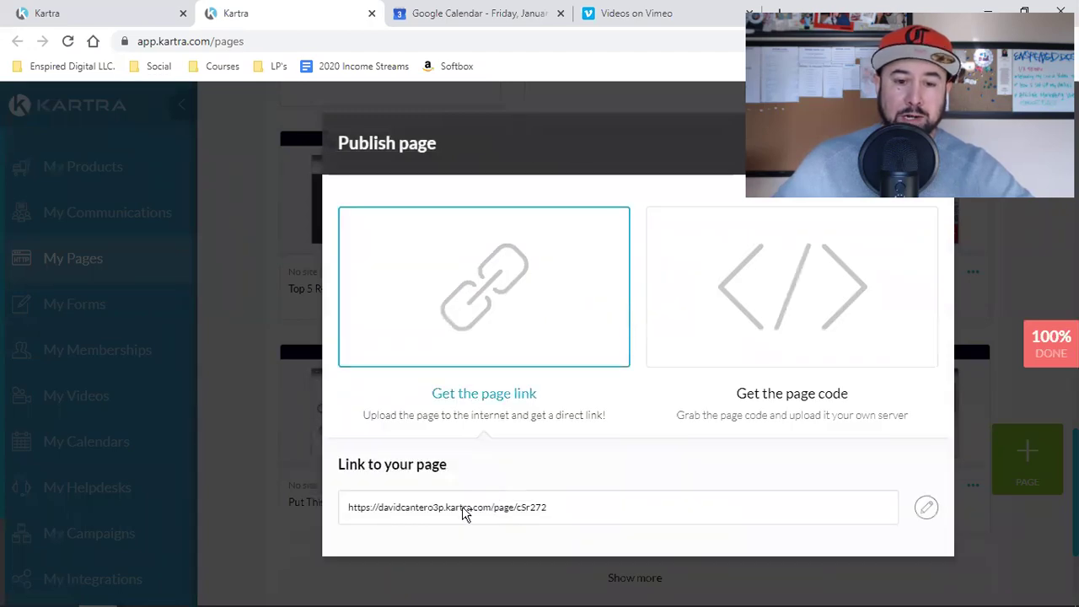
# Copy the link of the Top 5 Replies page and load it in a new browser tab.
pyautogui.click(462, 514)
pyautogui.rightClick(480, 508)
pyautogui.click(496, 404)
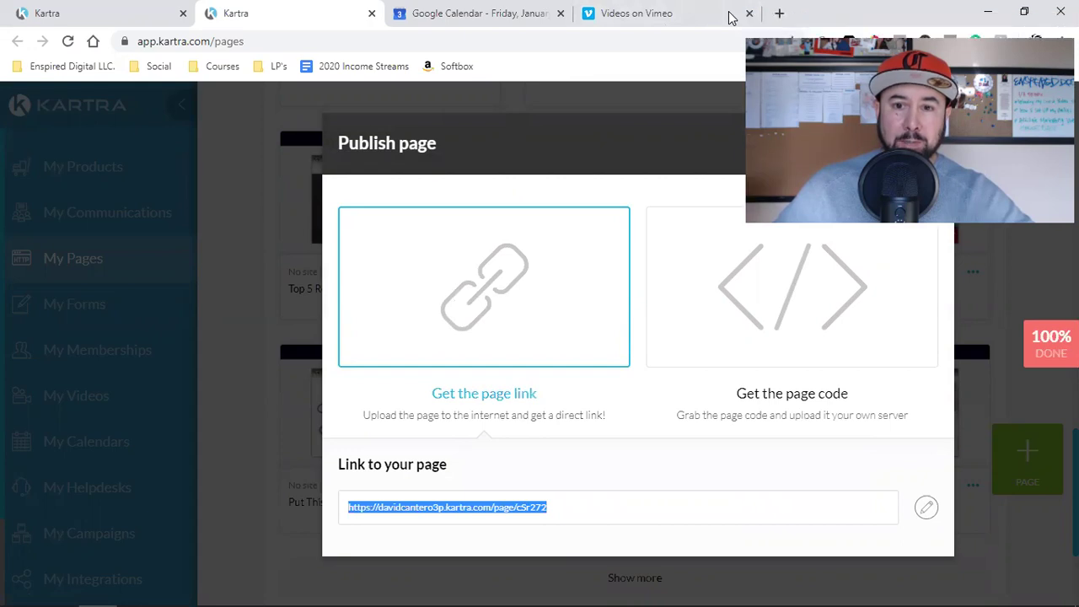
pyautogui.click(779, 12)
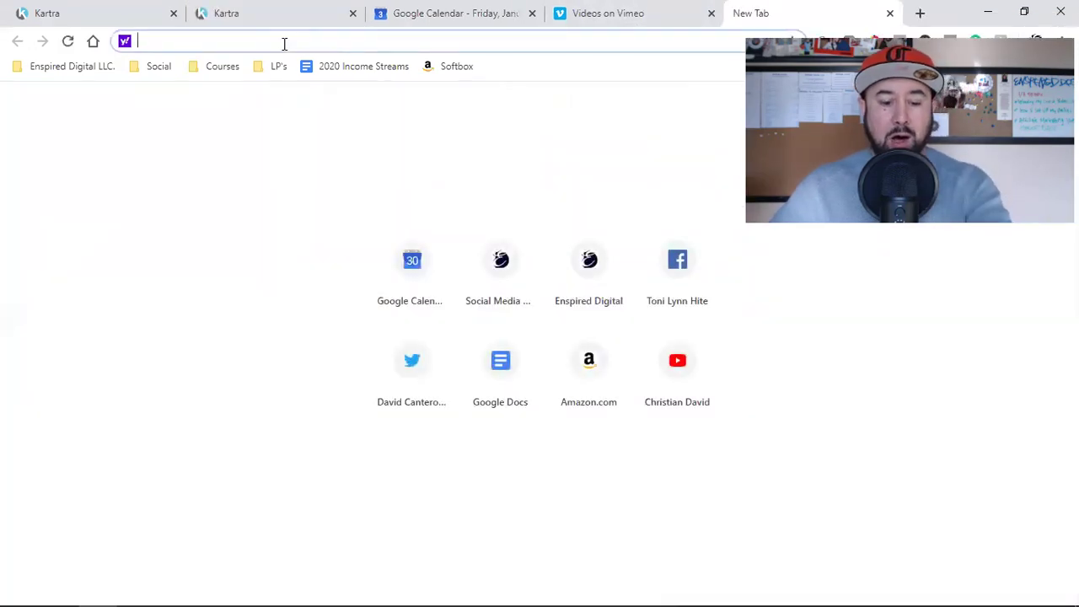
pyautogui.hotkey('ctrl', 'v')
pyautogui.press('Return')
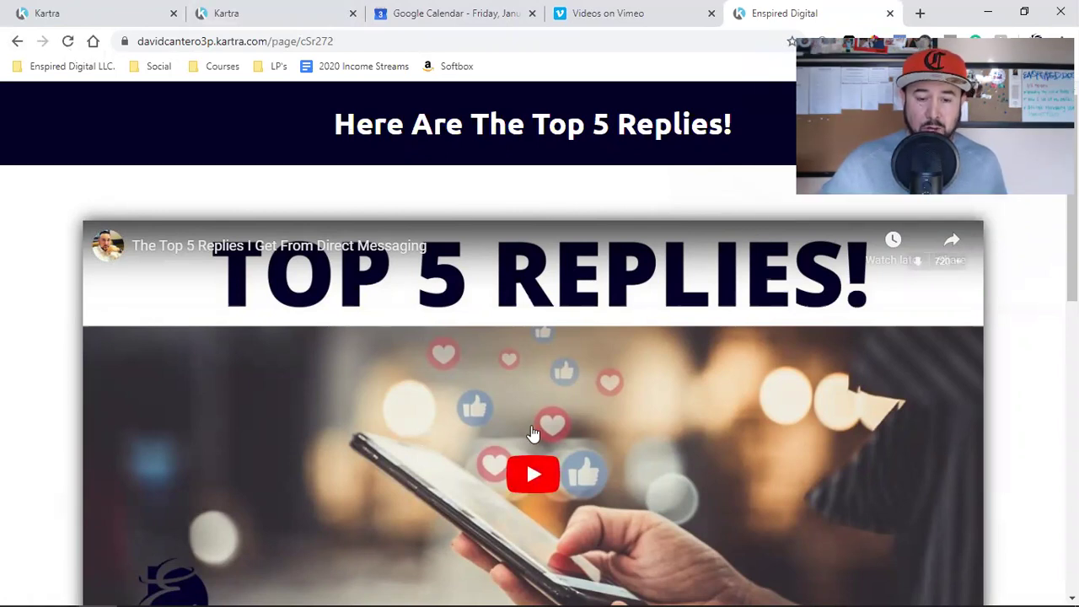
# Look through the Top 5 Replies page to its footer and check its tracking events with Facebook Pixel Helper.
pyautogui.scroll(-10, 421, 313)
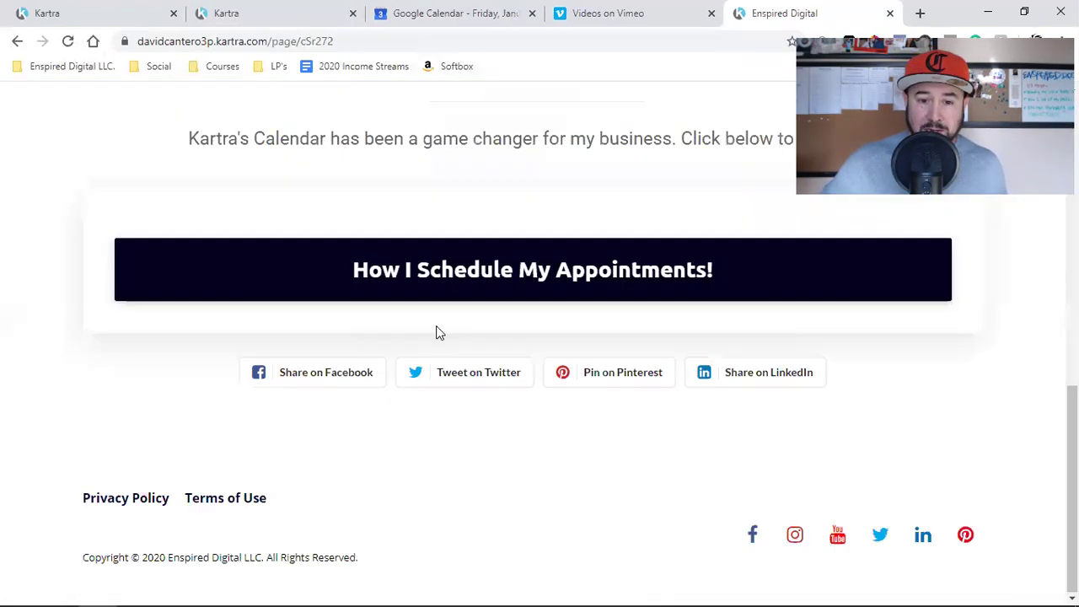
pyautogui.scroll(4, 642, 432)
pyautogui.scroll(-4, 790, 445)
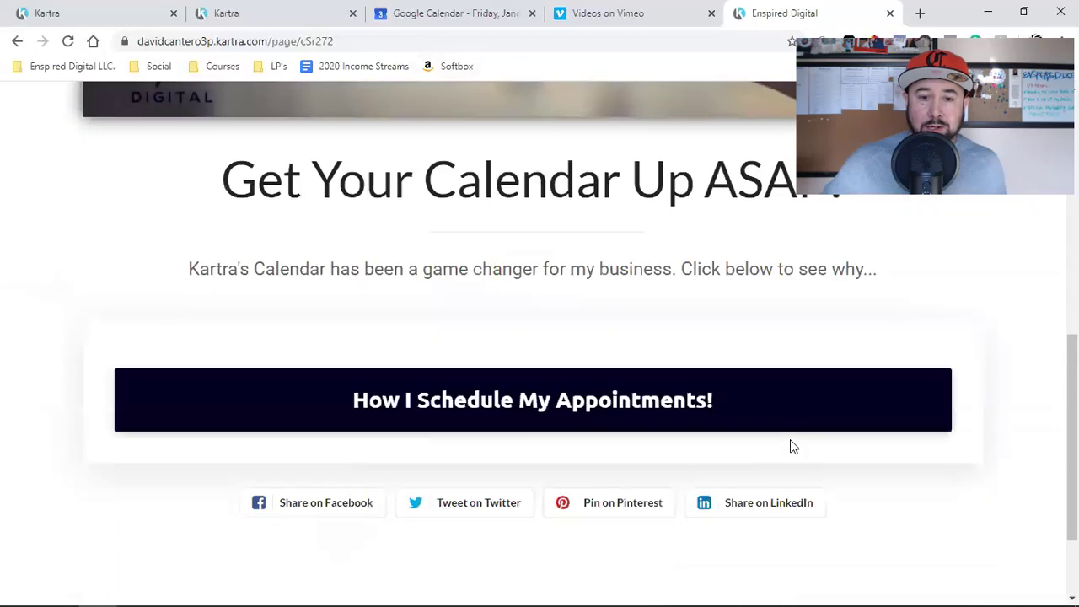
pyautogui.scroll(10, 789, 446)
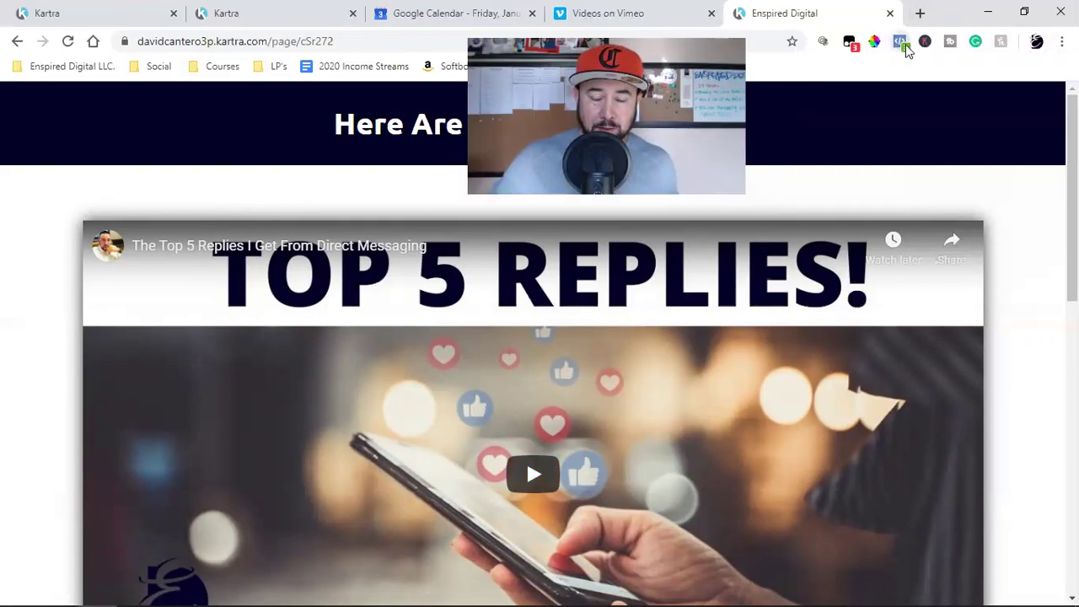
pyautogui.click(902, 42)
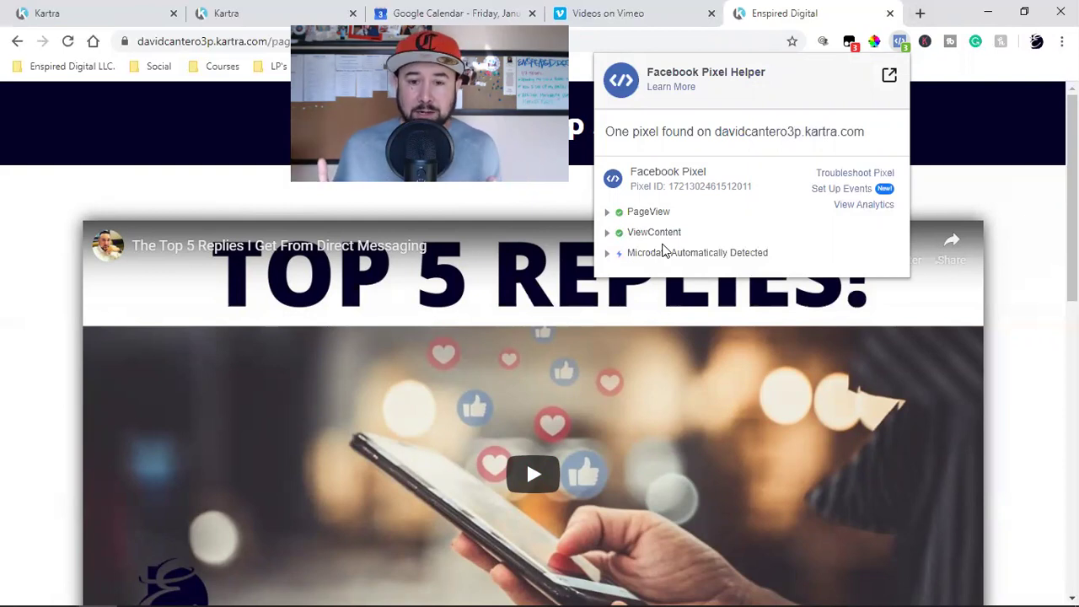
pyautogui.click(1005, 343)
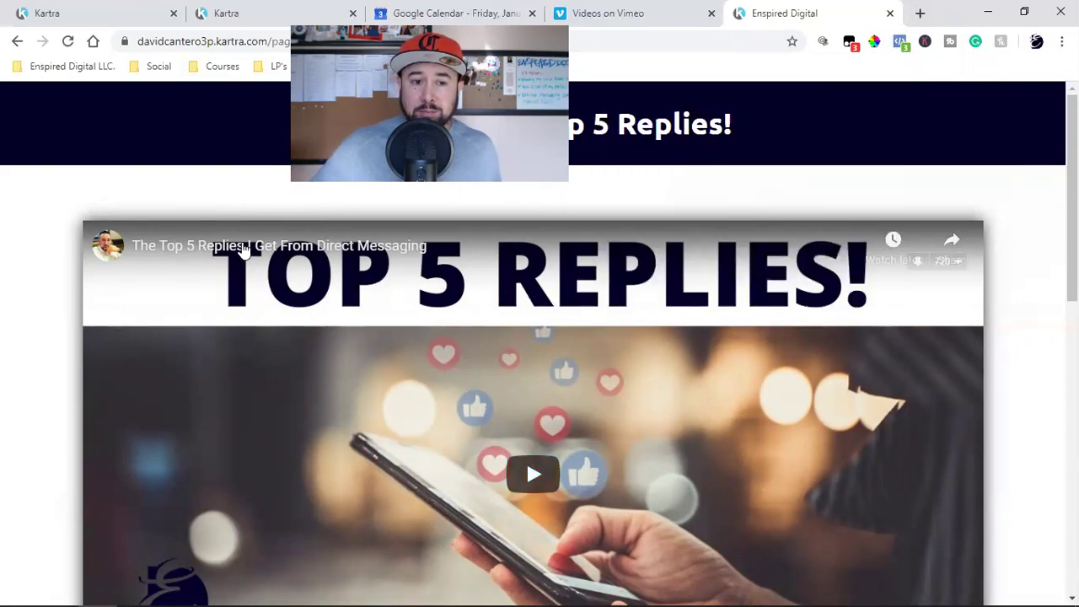
# View the embedded video on its YouTube page, return to examine the landing page's footer links, and close the YouTube tab.
pyautogui.click(241, 247)
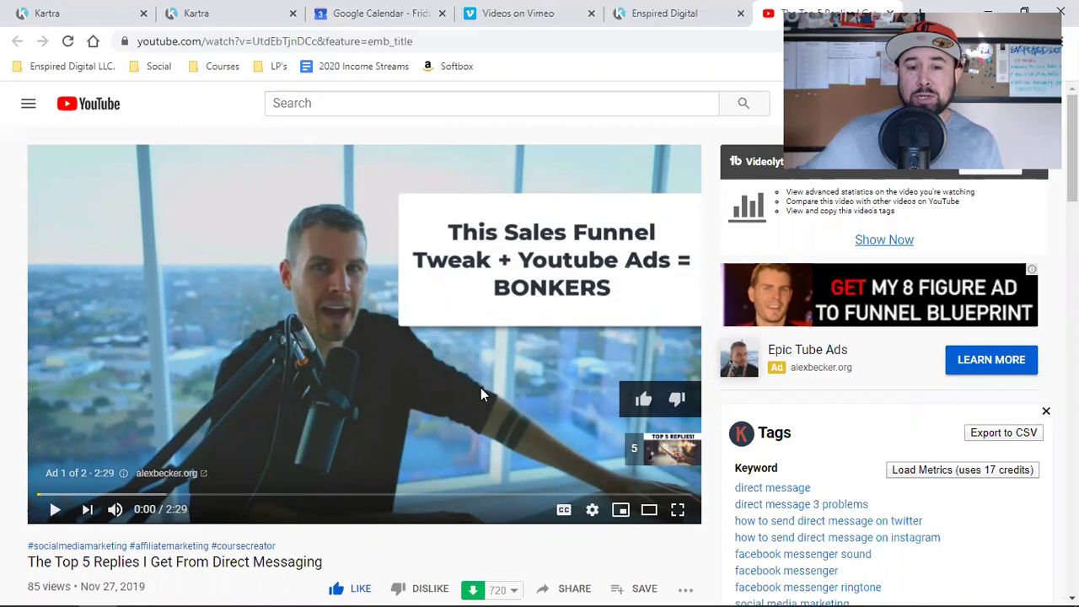
pyautogui.click(630, 8)
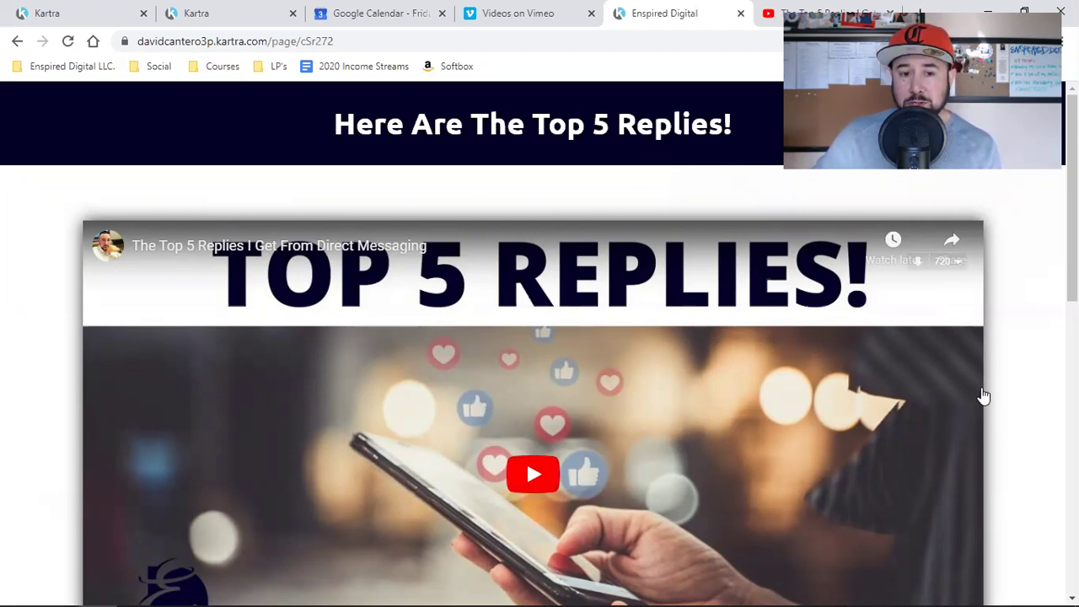
pyautogui.scroll(-15, 349, 202)
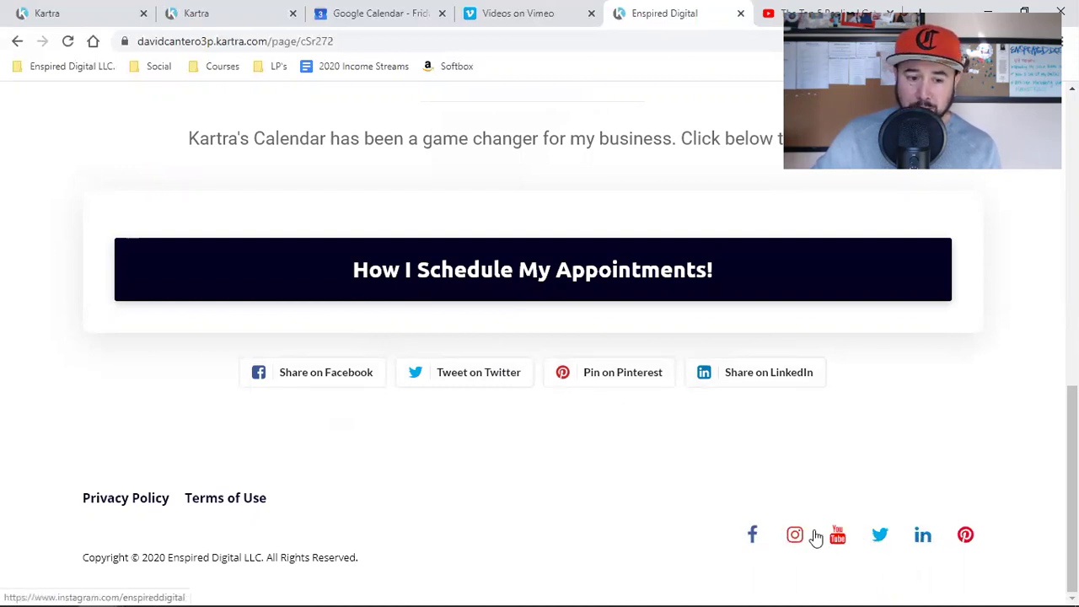
pyautogui.scroll(8, 551, 464)
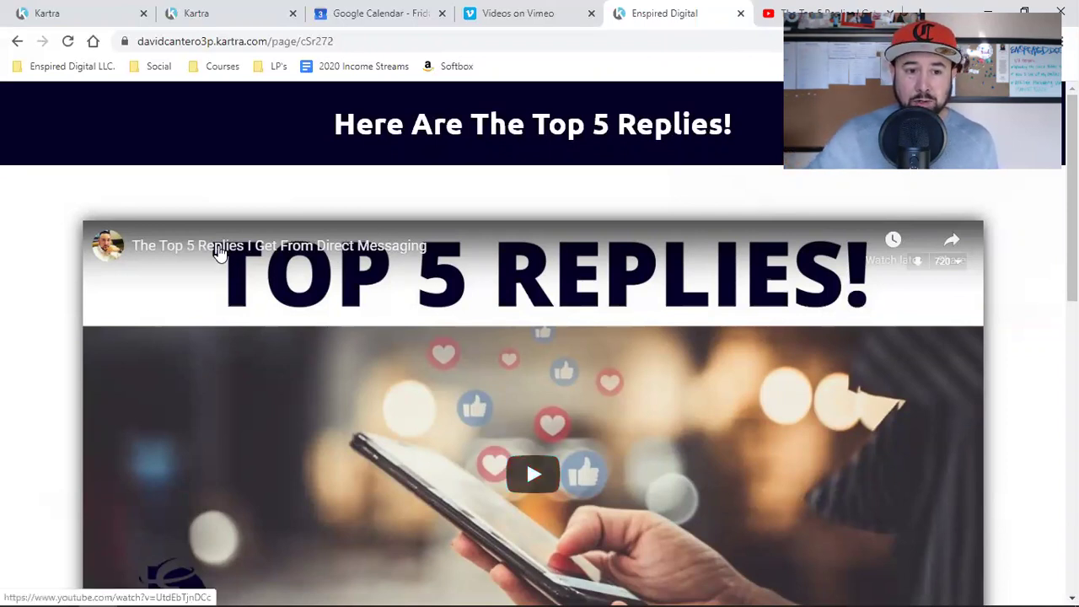
pyautogui.middleClick(773, 17)
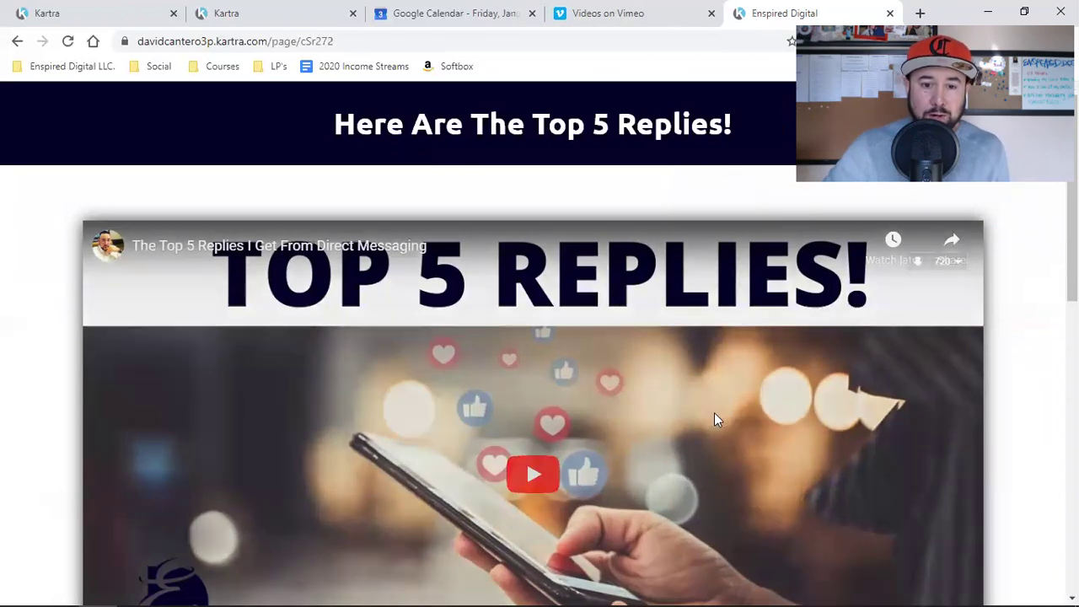
# Play the embedded video briefly, pause it, and look over the suggested videos and the calendar section beneath it.
pyautogui.click(714, 412)
pyautogui.scroll(-2, 650, 448)
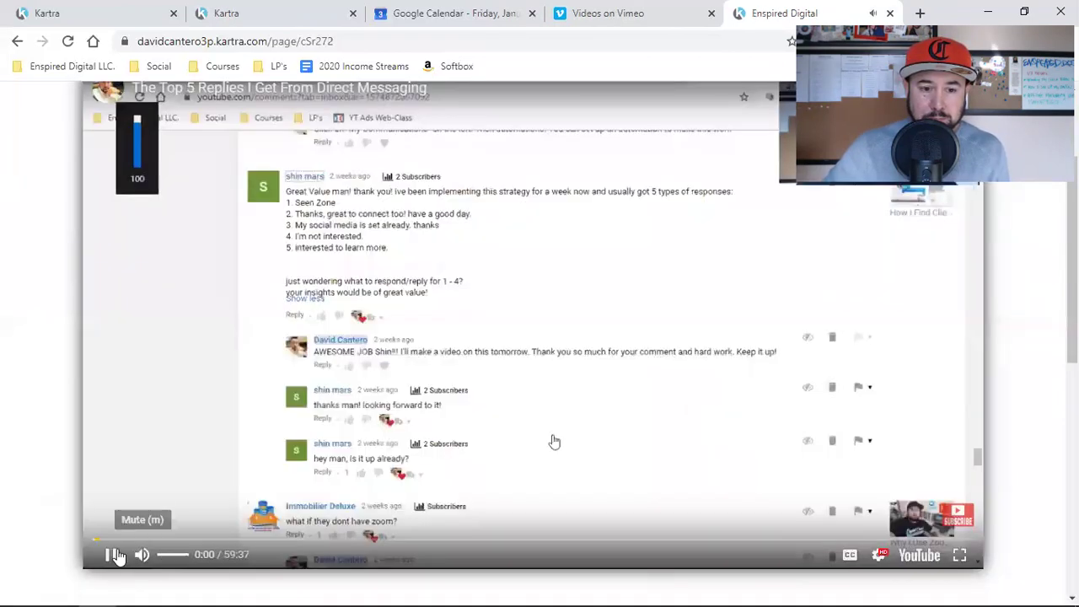
pyautogui.click(108, 556)
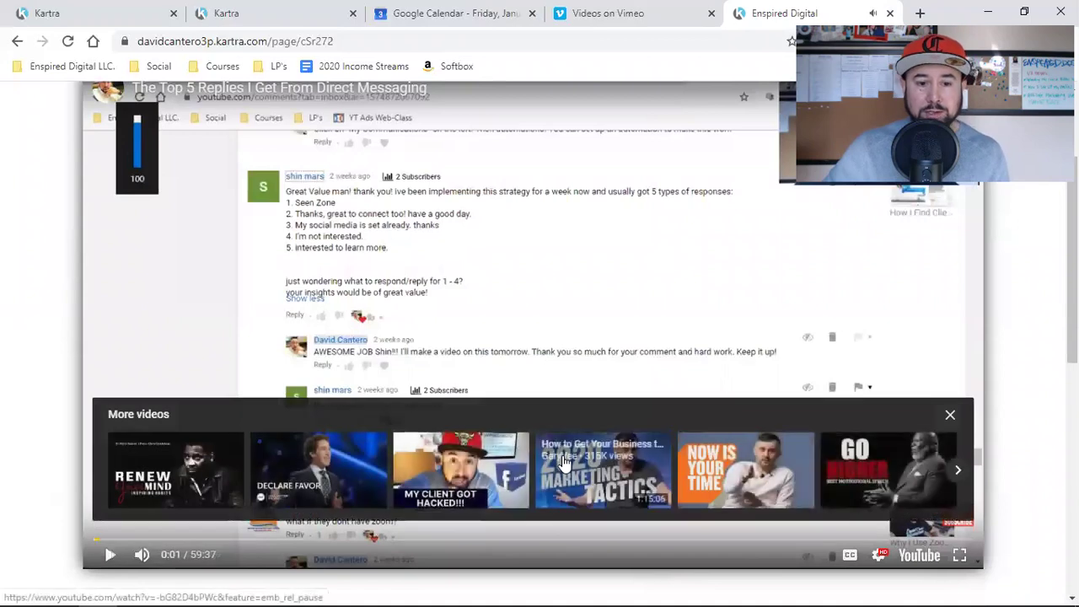
pyautogui.scroll(-2, 559, 455)
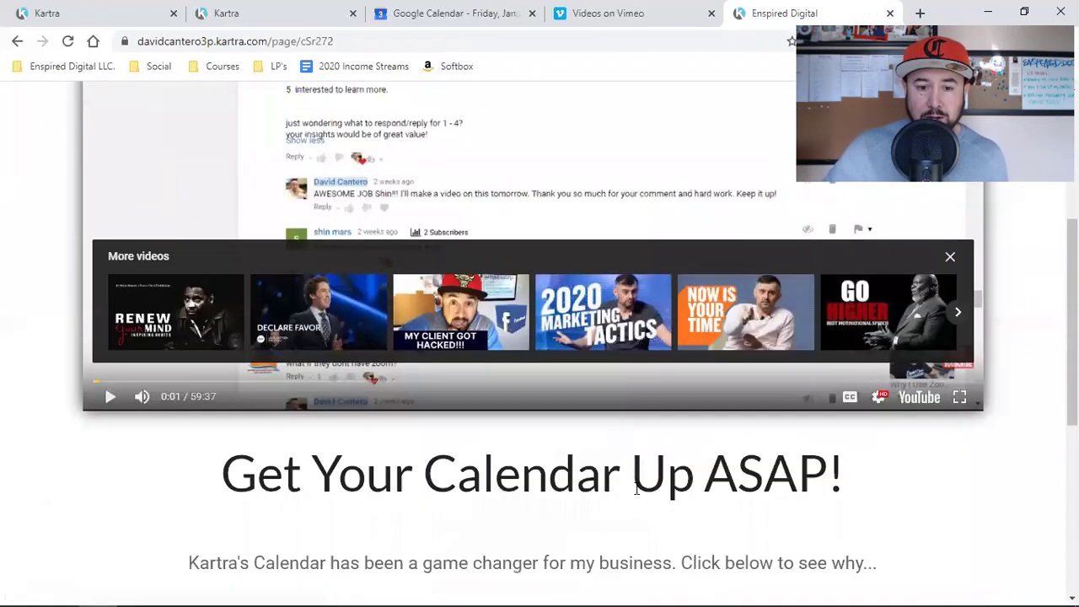
pyautogui.scroll(-4, 740, 479)
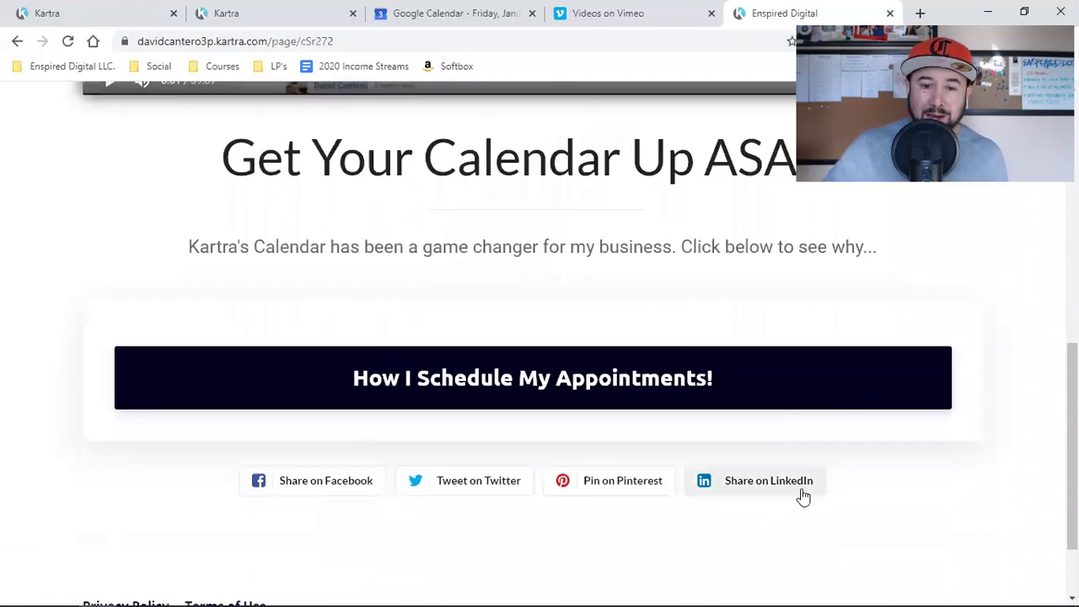
pyautogui.scroll(7, 799, 495)
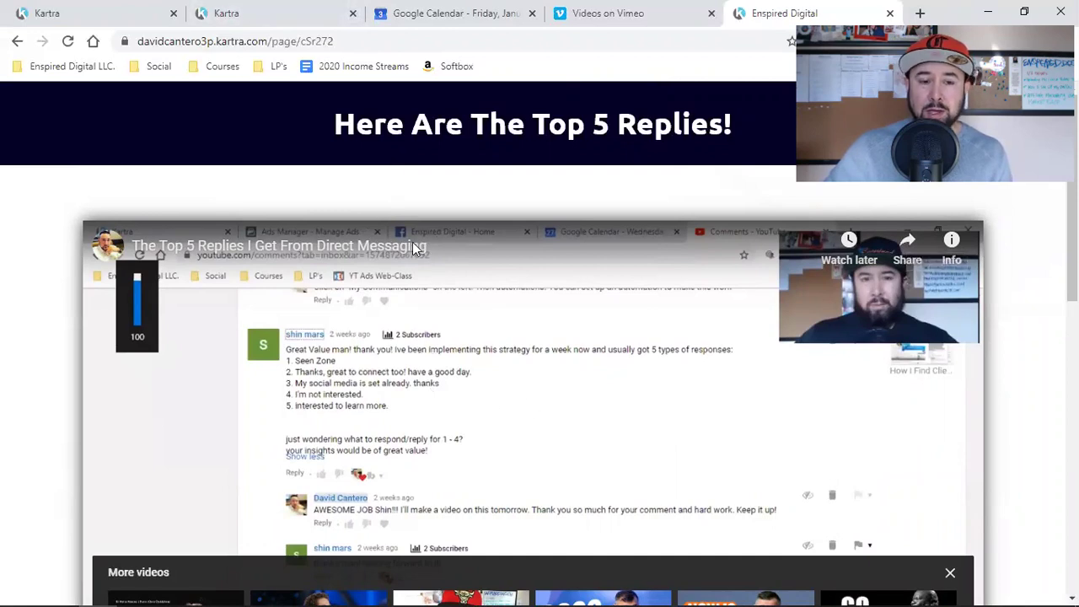
# Highlight the landing page's heading and select its web address to point them out.
pyautogui.tripleClick(452, 127)
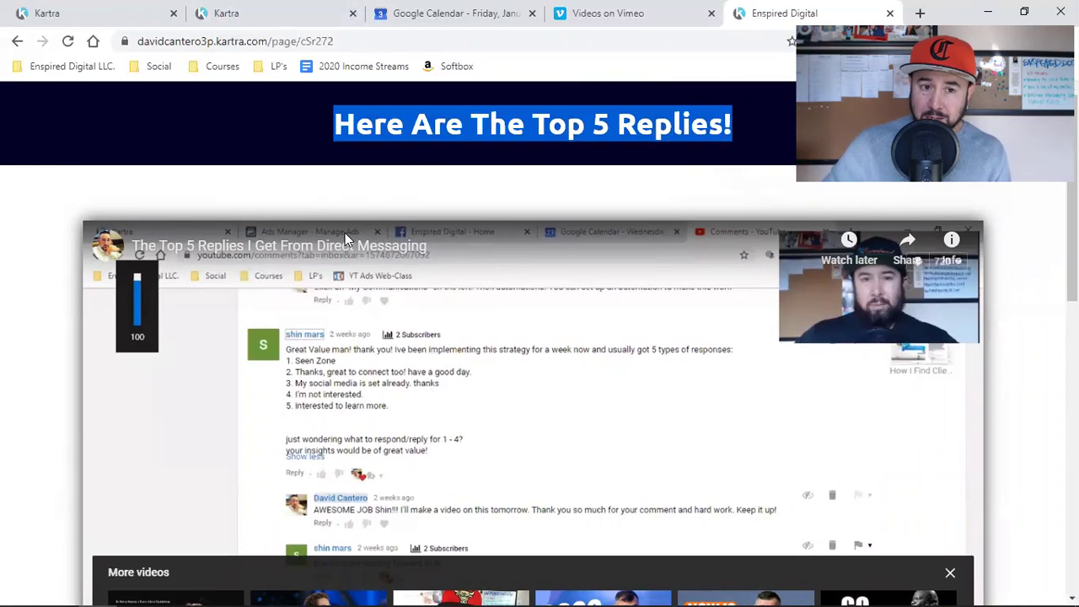
pyautogui.click(316, 199)
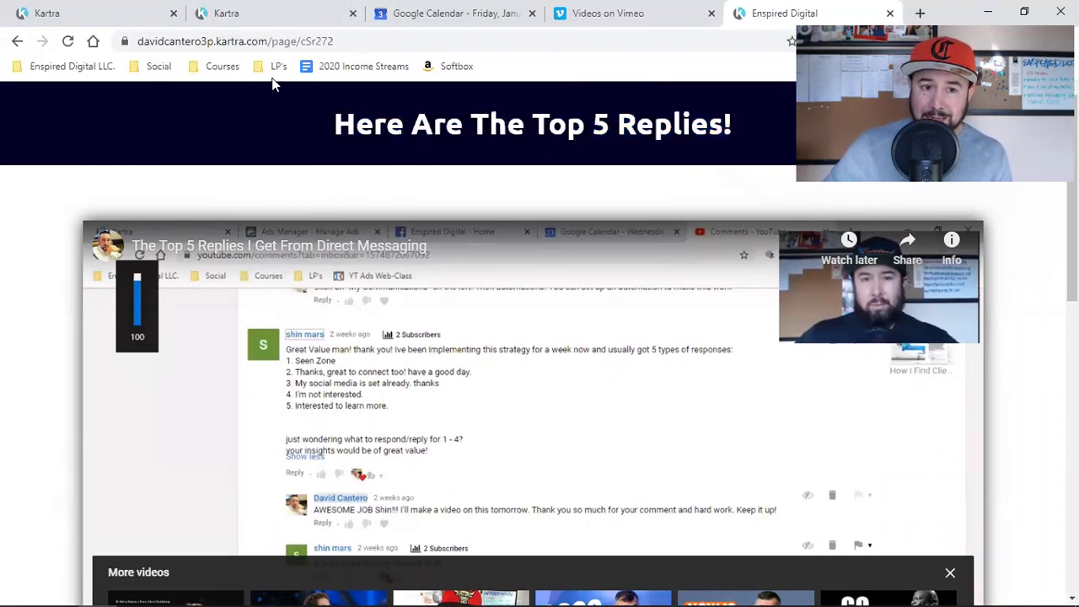
pyautogui.click(272, 47)
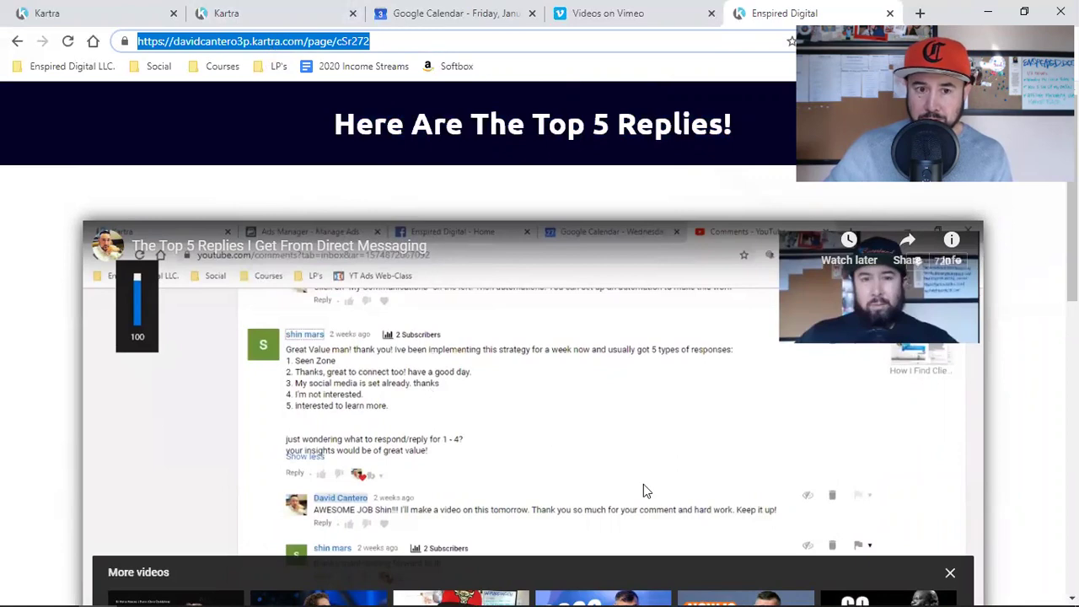
# Dismiss the Publish page dialog in the second Kartra tab, close that tab, and open My Videos in the original one.
pyautogui.click(294, 13)
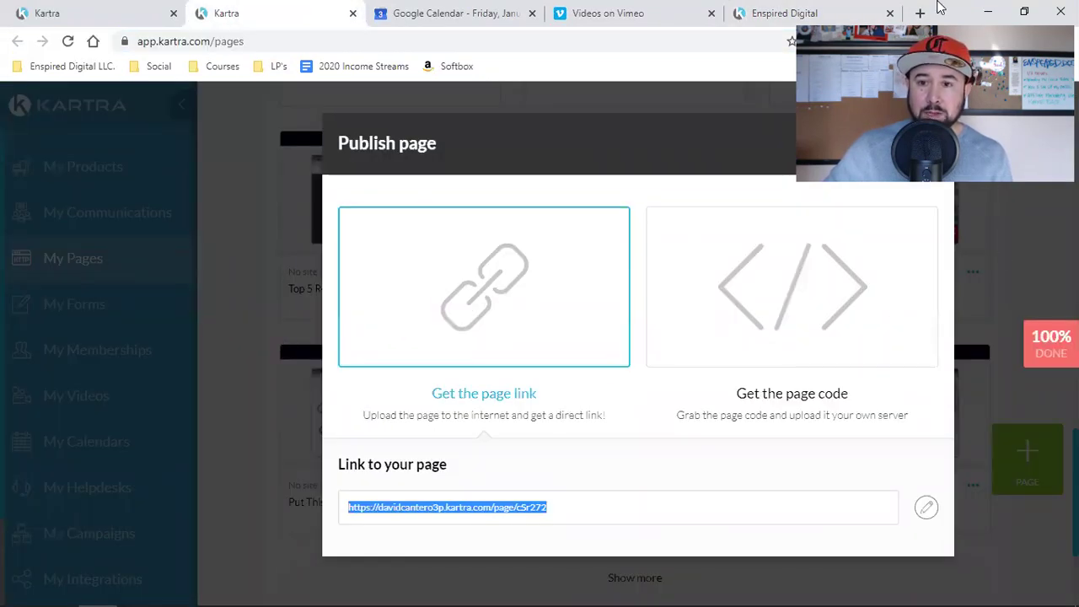
pyautogui.click(942, 96)
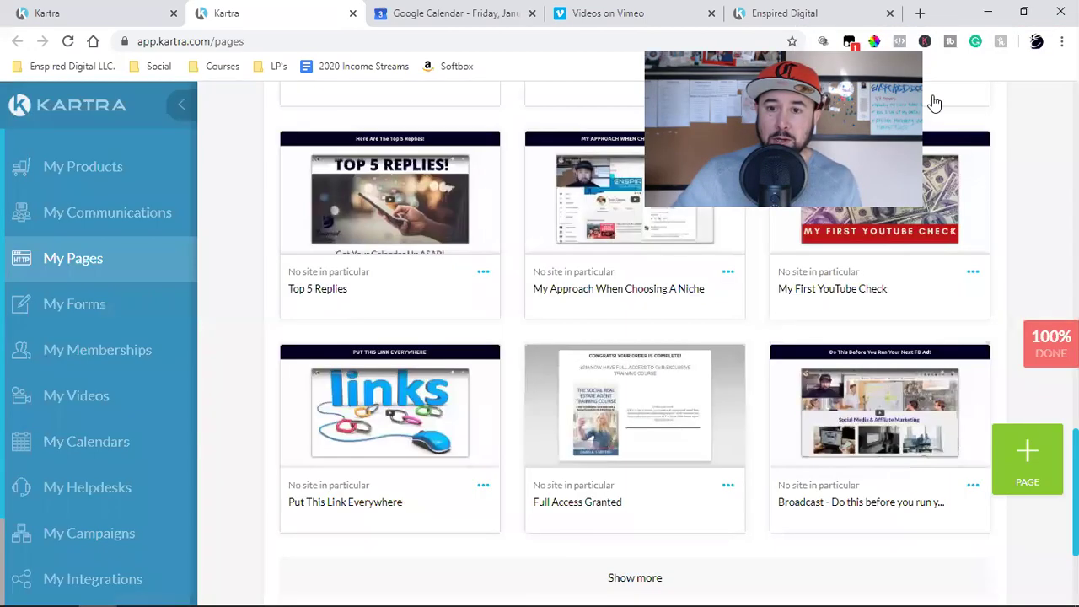
pyautogui.click(97, 408)
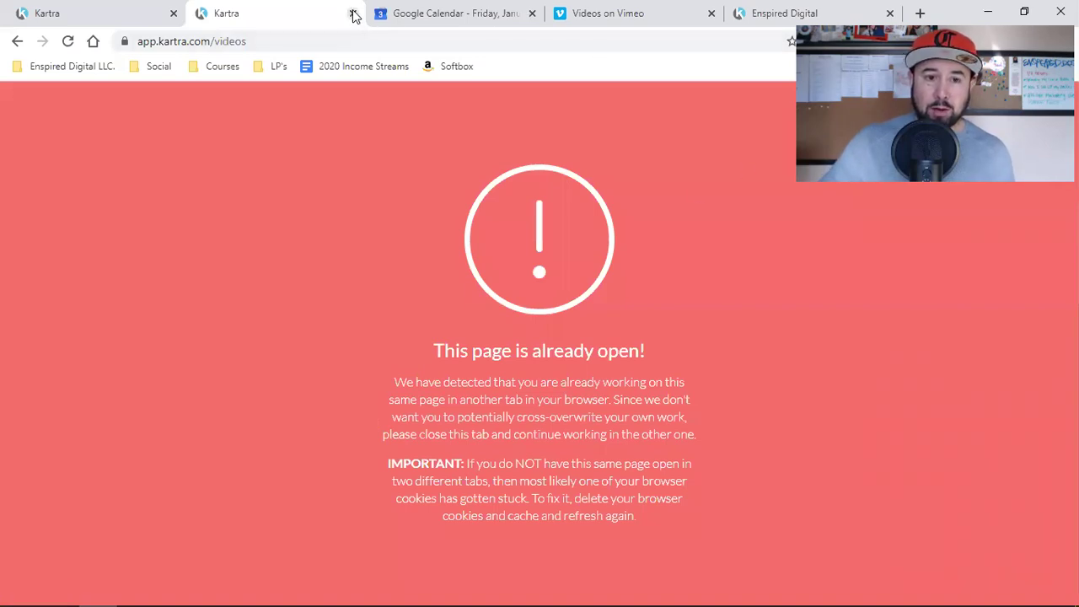
pyautogui.click(353, 12)
pyautogui.click(157, 8)
pyautogui.click(79, 403)
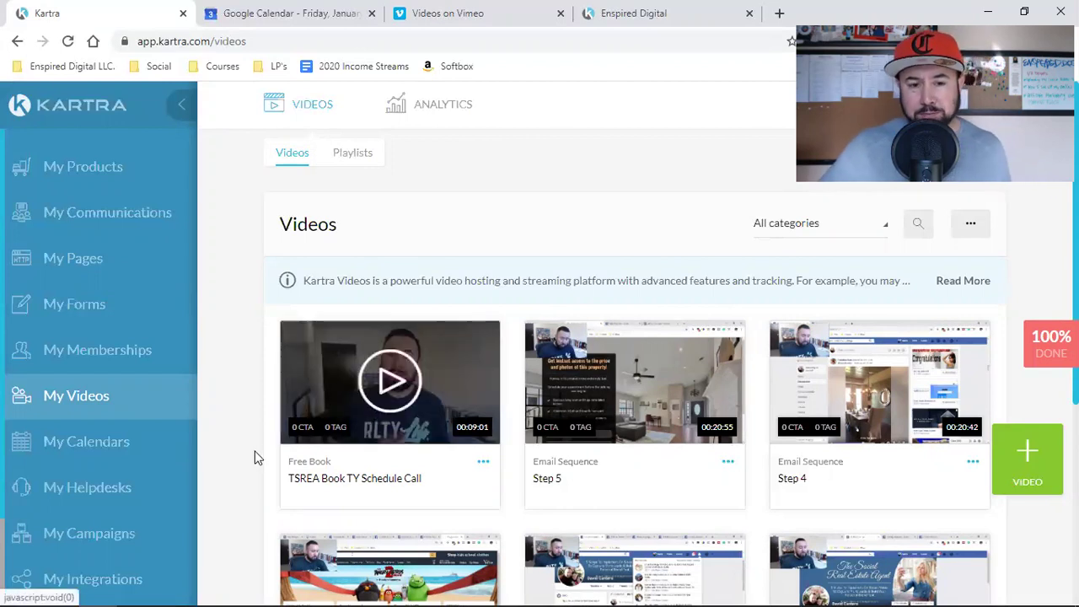
# Look over the hosted videos in the My Videos library.
pyautogui.scroll(-1, 764, 445)
pyautogui.scroll(-1, 764, 445)
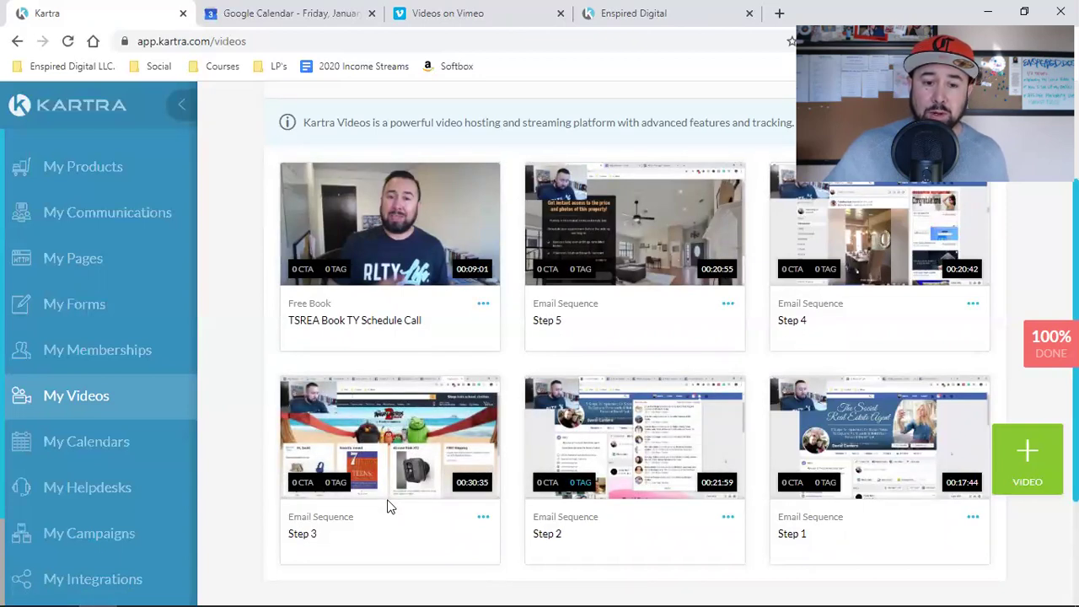
pyautogui.scroll(-3, 387, 506)
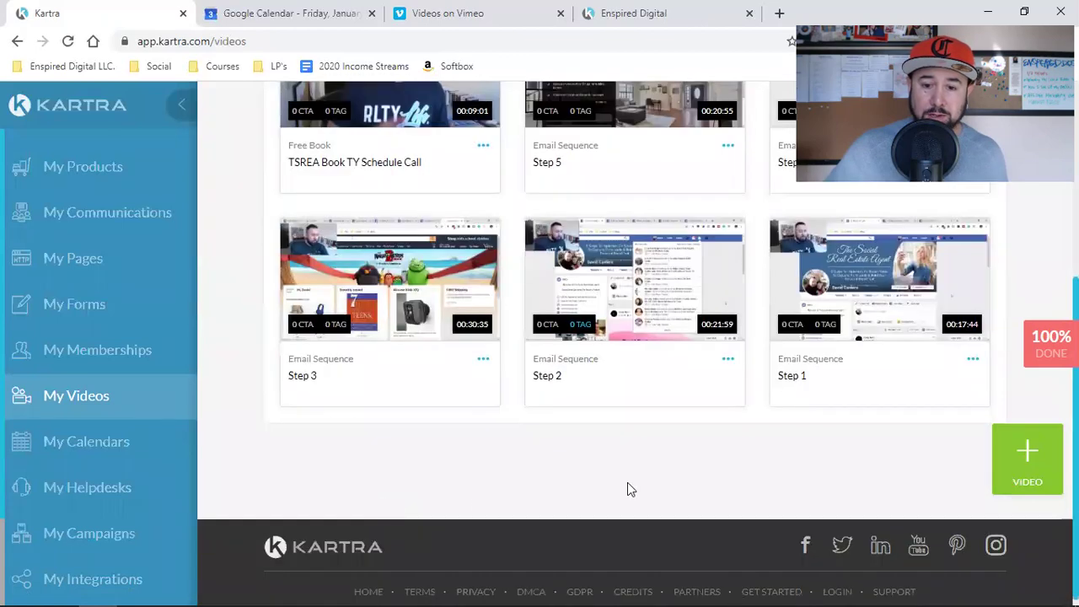
pyautogui.scroll(6, 670, 497)
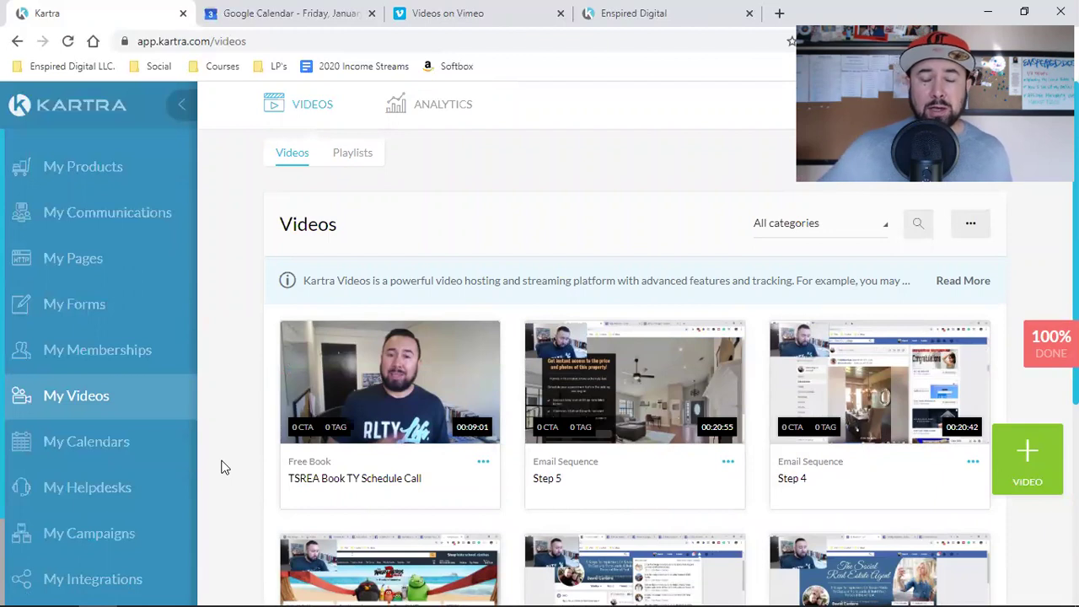
pyautogui.scroll(-2, 879, 379)
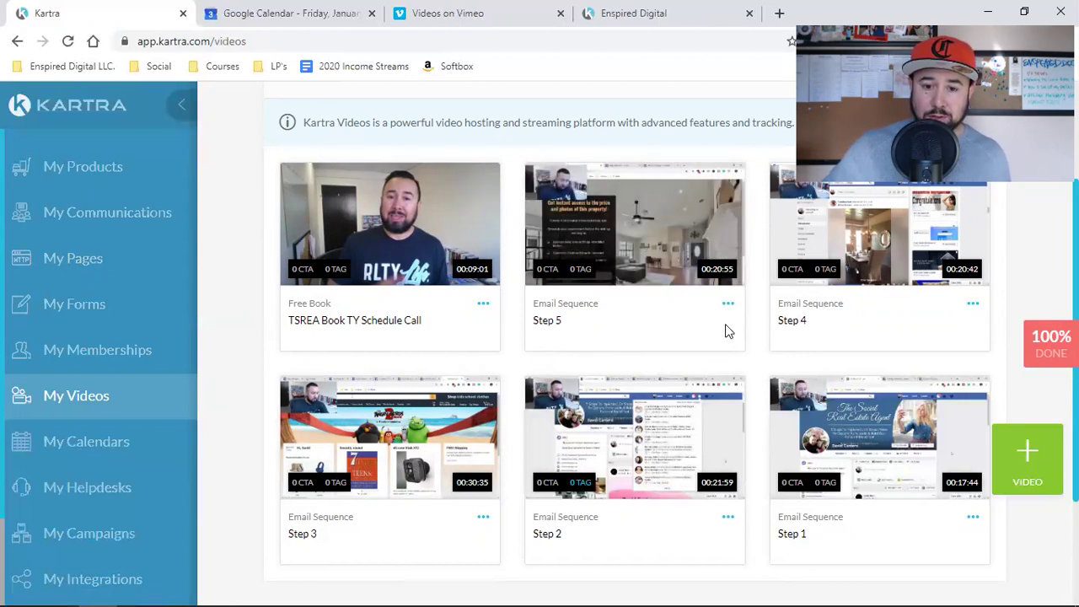
# View the Get video options and embed code for the Step 2 video, close them, and check its other available actions.
pyautogui.click(728, 517)
pyautogui.click(787, 475)
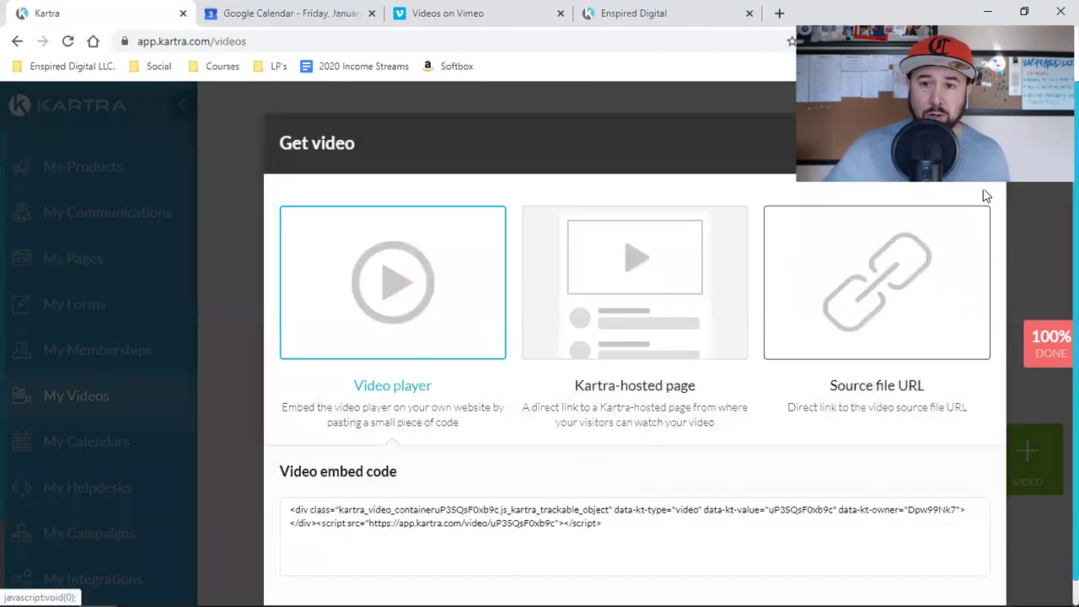
pyautogui.click(995, 100)
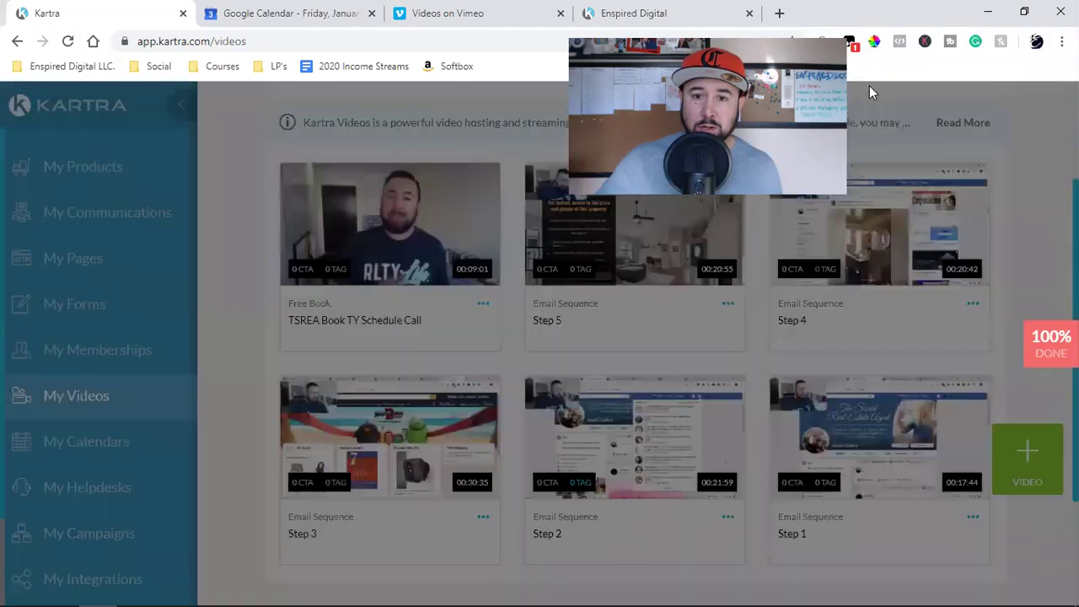
pyautogui.scroll(-2, 744, 434)
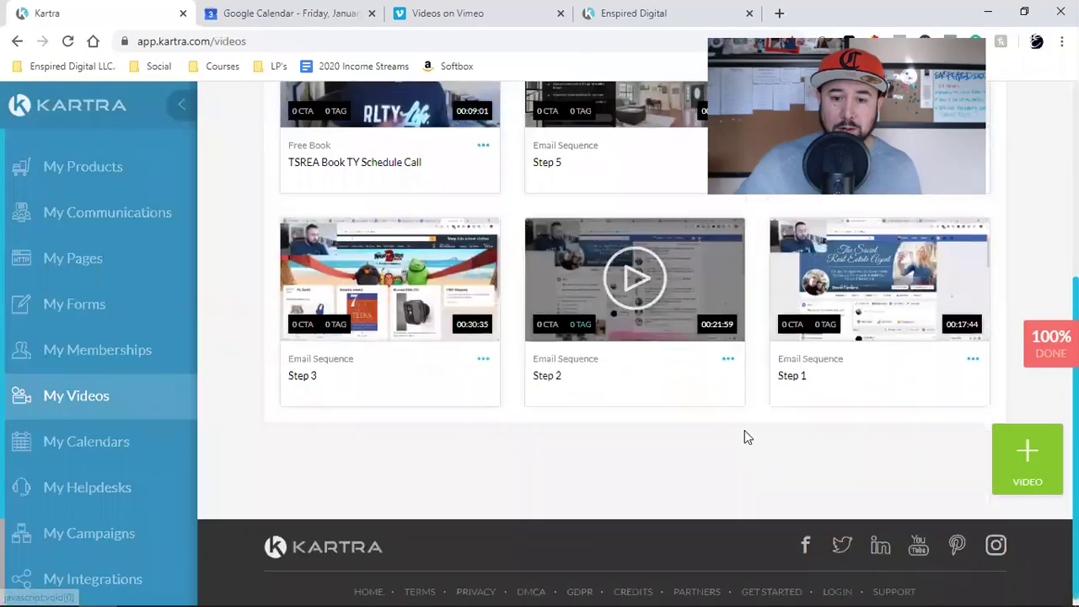
pyautogui.click(728, 358)
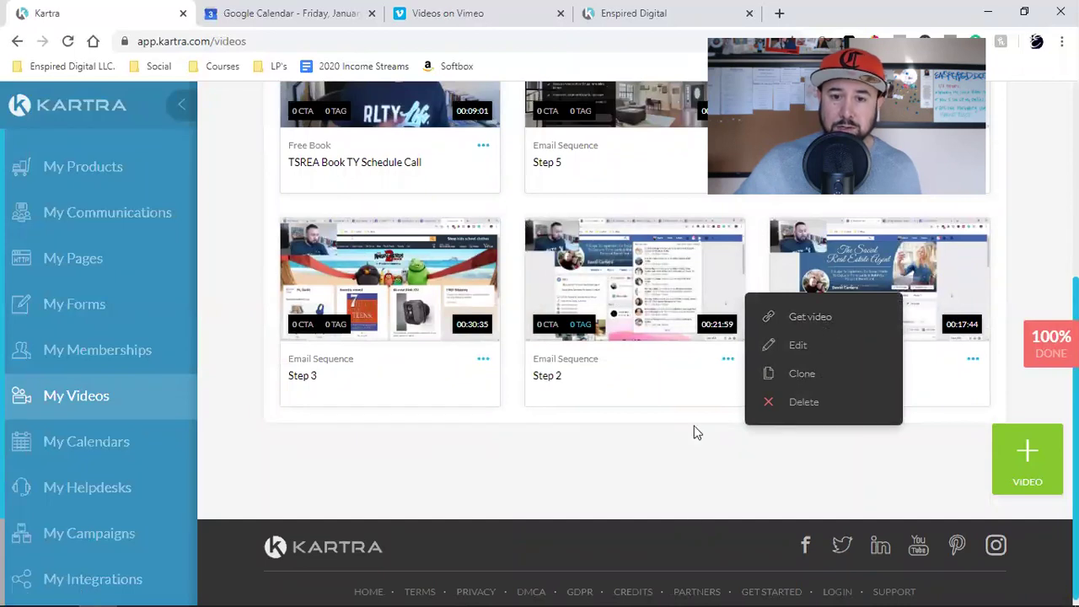
pyautogui.click(756, 217)
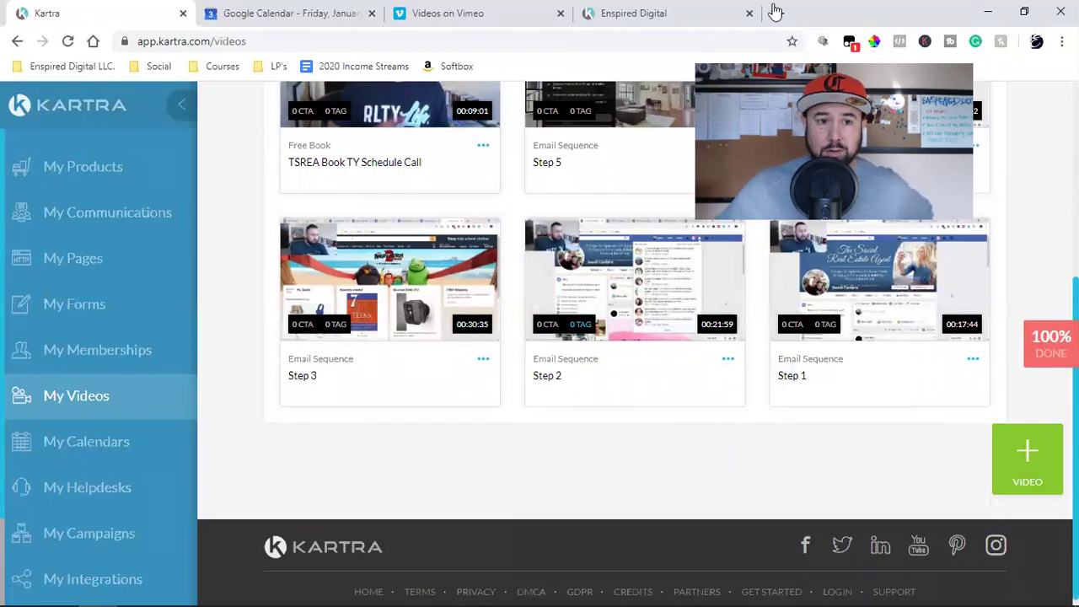
# Open thesocialrealestateagent.com/step2 in a new browser tab.
pyautogui.hotkey('ctrl', 't')
pyautogui.write('t')
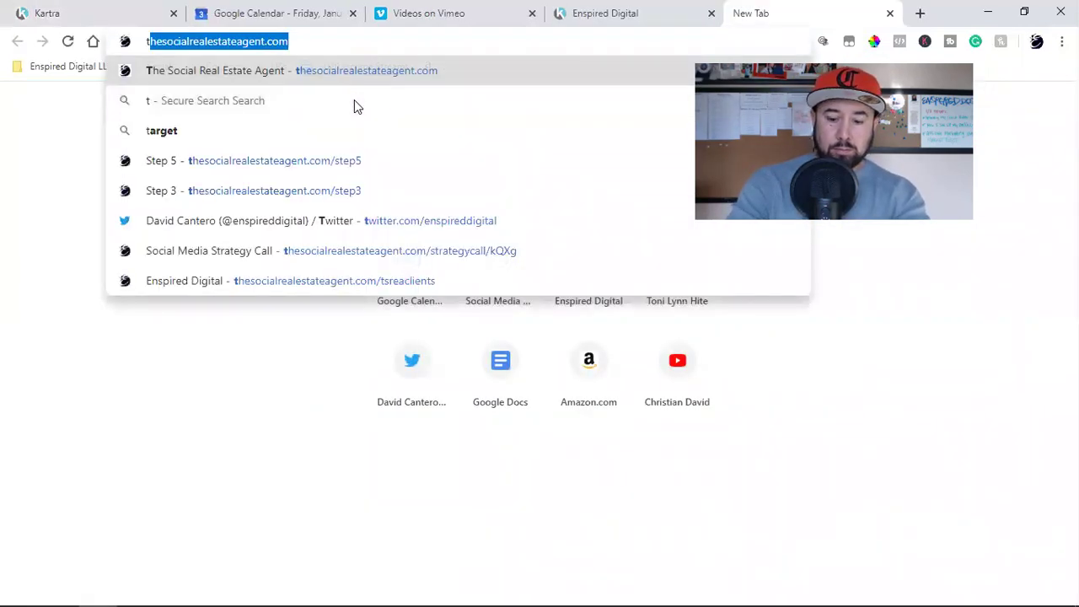
pyautogui.press('Right')
pyautogui.write('/s')
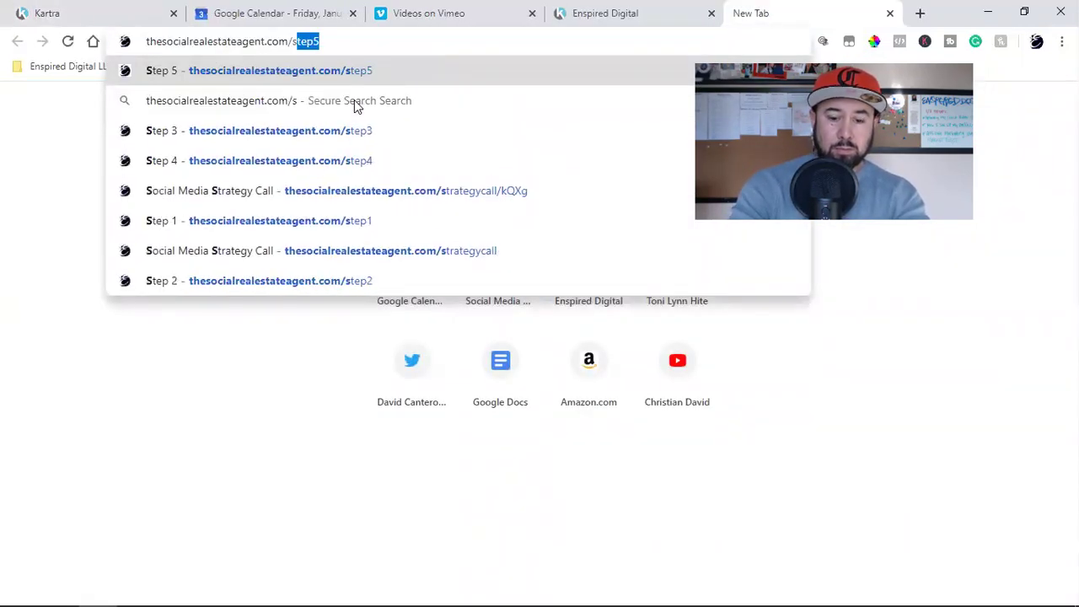
pyautogui.write('tep2')
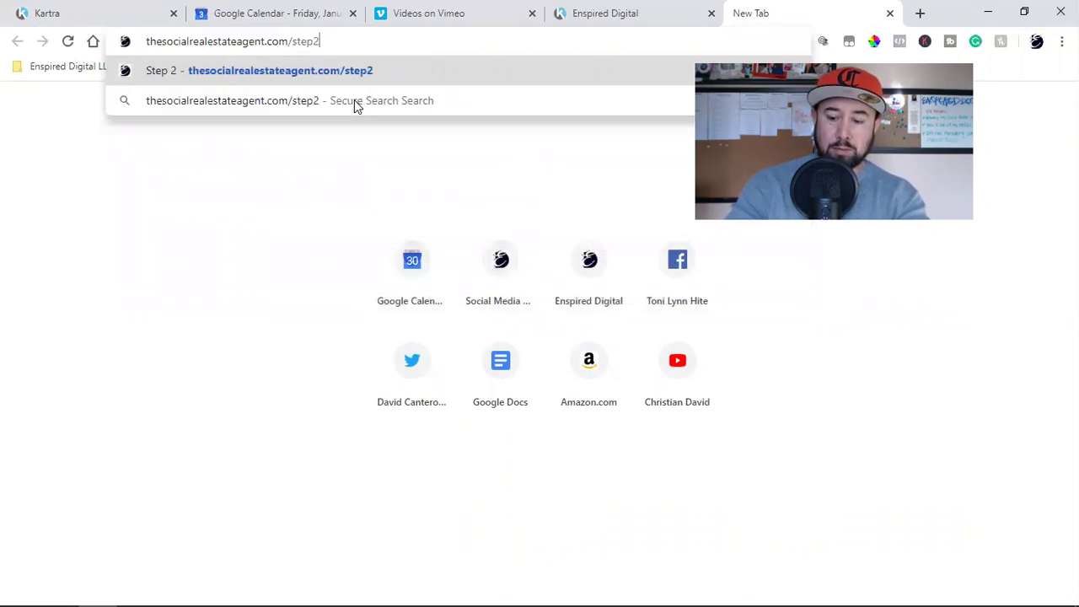
pyautogui.press('Return')
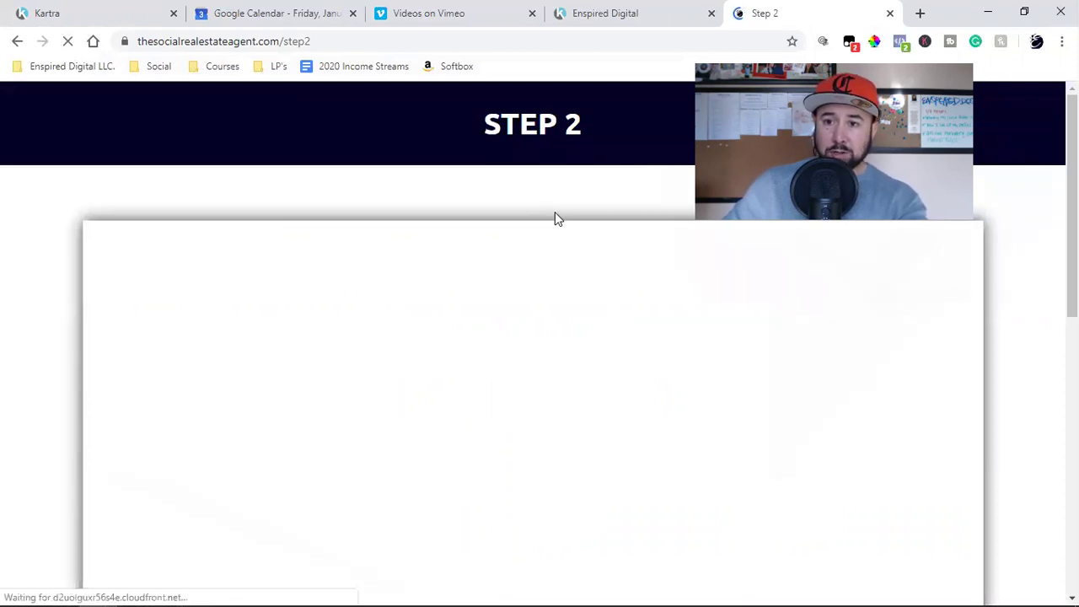
# Look over the Step 2 page with its embedded video and inspect its tracking with the Facebook Pixel Helper.
pyautogui.scroll(-1, 903, 524)
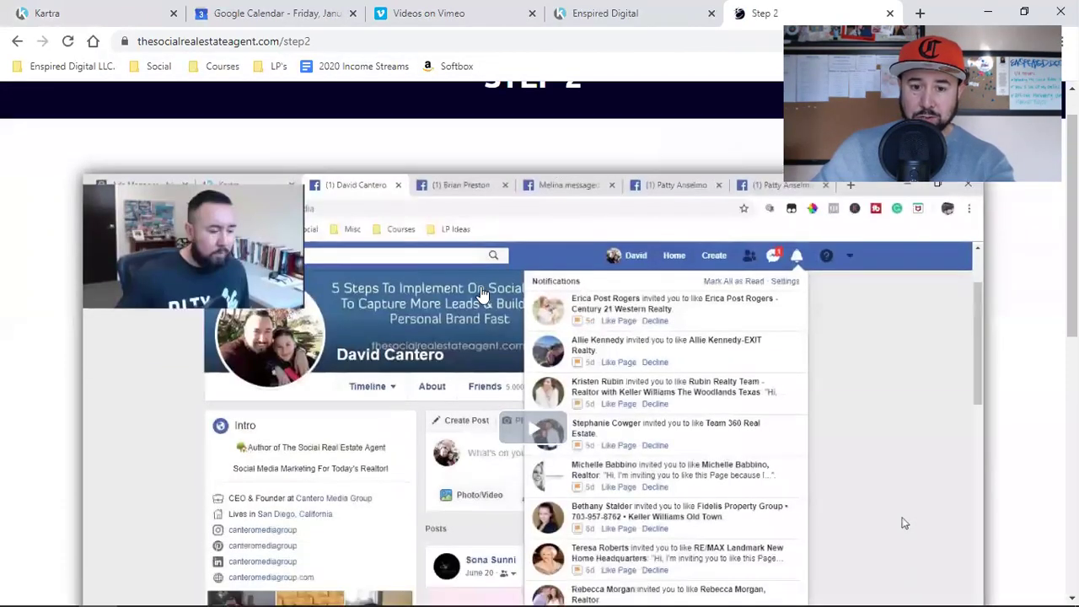
pyautogui.scroll(-6, 483, 295)
pyautogui.scroll(7, 767, 329)
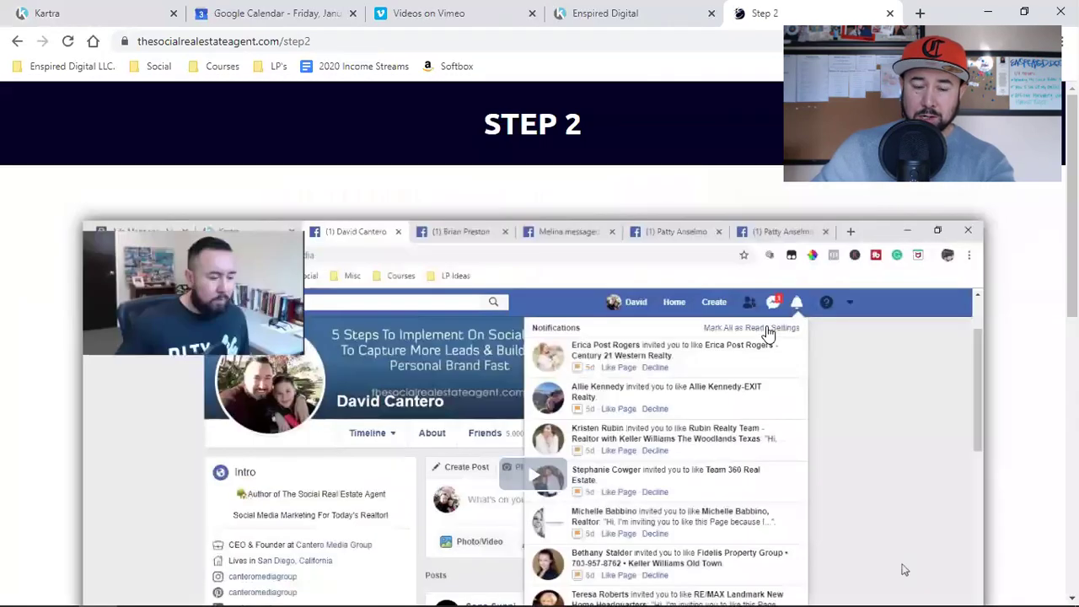
pyautogui.scroll(-7, 721, 335)
pyautogui.scroll(7, 721, 334)
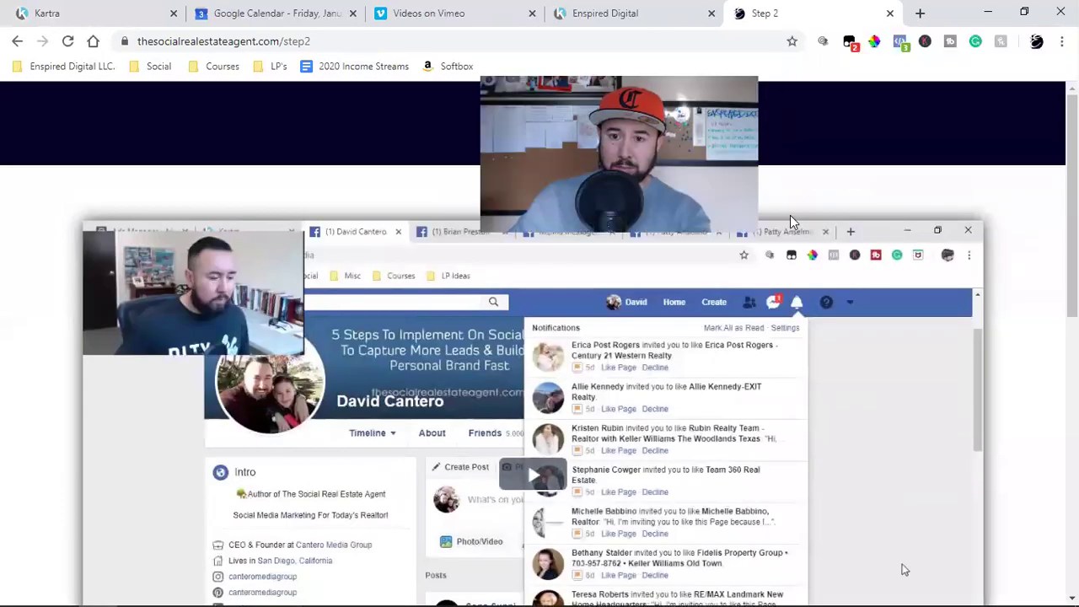
pyautogui.click(900, 42)
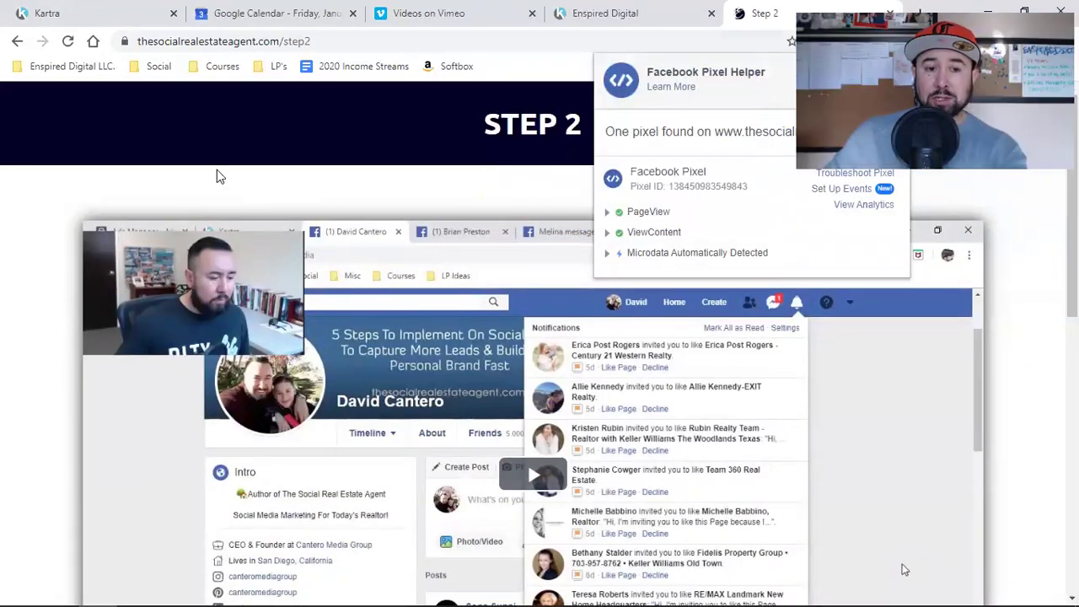
pyautogui.click(172, 195)
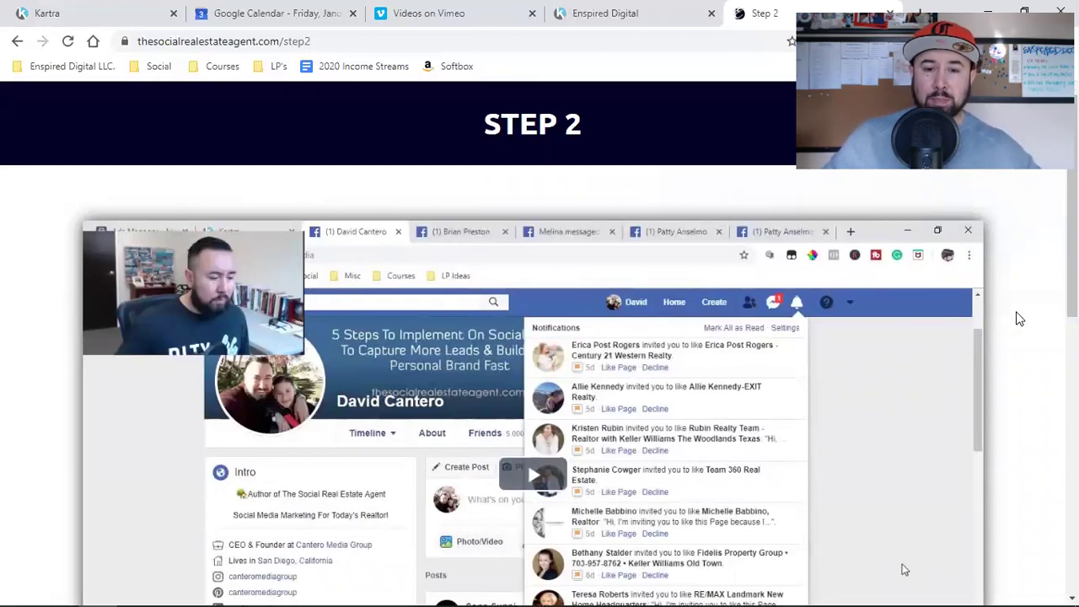
# Review the embedded video and the Like Ad webclass registration and sharing buttons beneath it.
pyautogui.scroll(-2, 1018, 318)
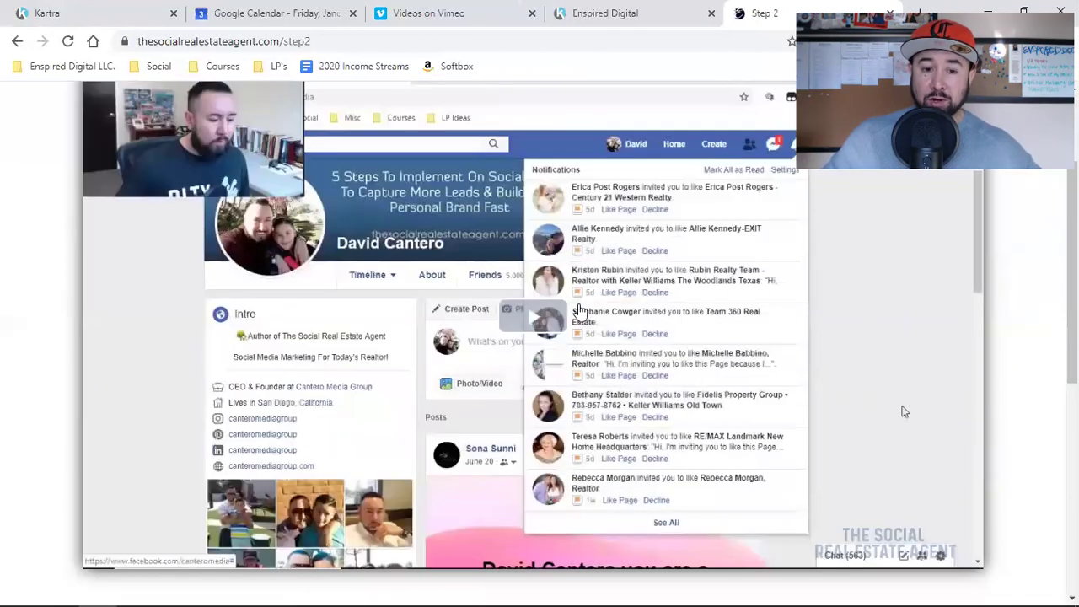
pyautogui.scroll(-5, 809, 437)
pyautogui.scroll(5, 809, 438)
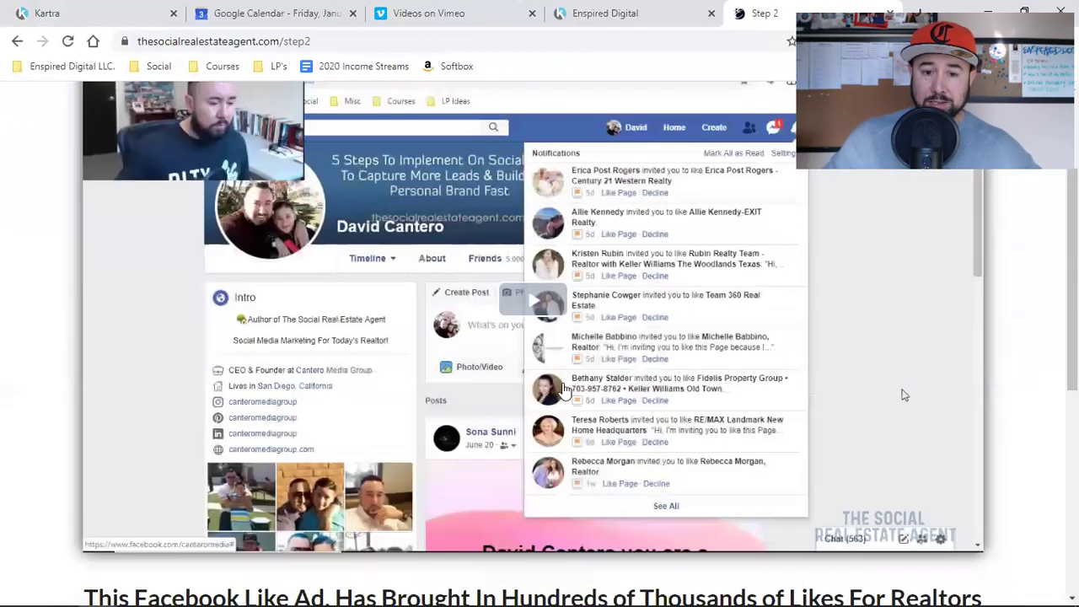
pyautogui.scroll(2, 607, 374)
pyautogui.scroll(-5, 607, 373)
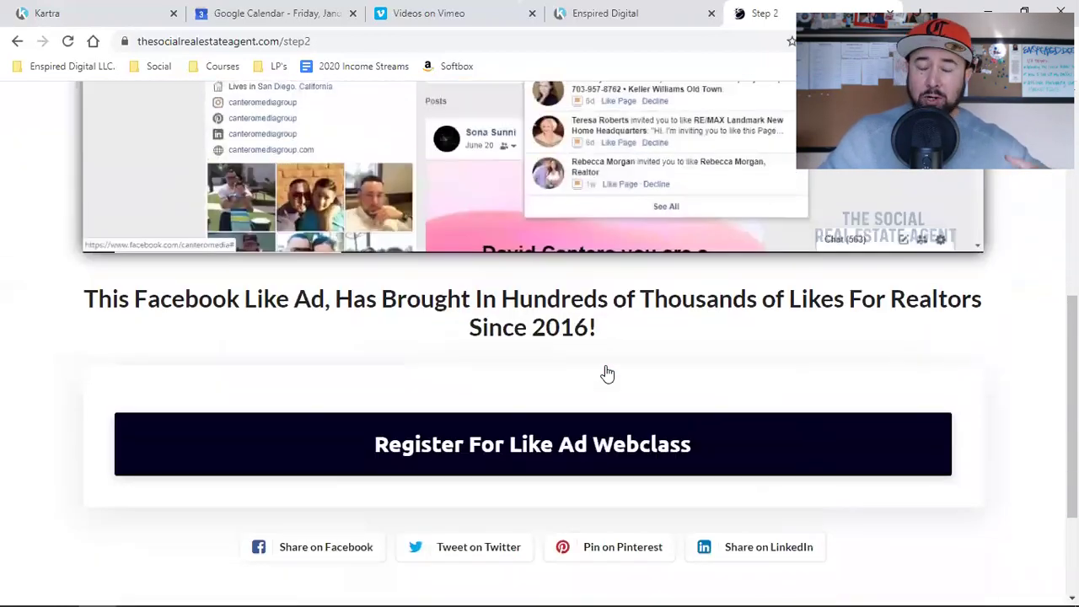
# Glance at the Vimeo videos page, return to Kartra, and look over the My Videos library again.
pyautogui.click(634, 8)
pyautogui.click(463, 12)
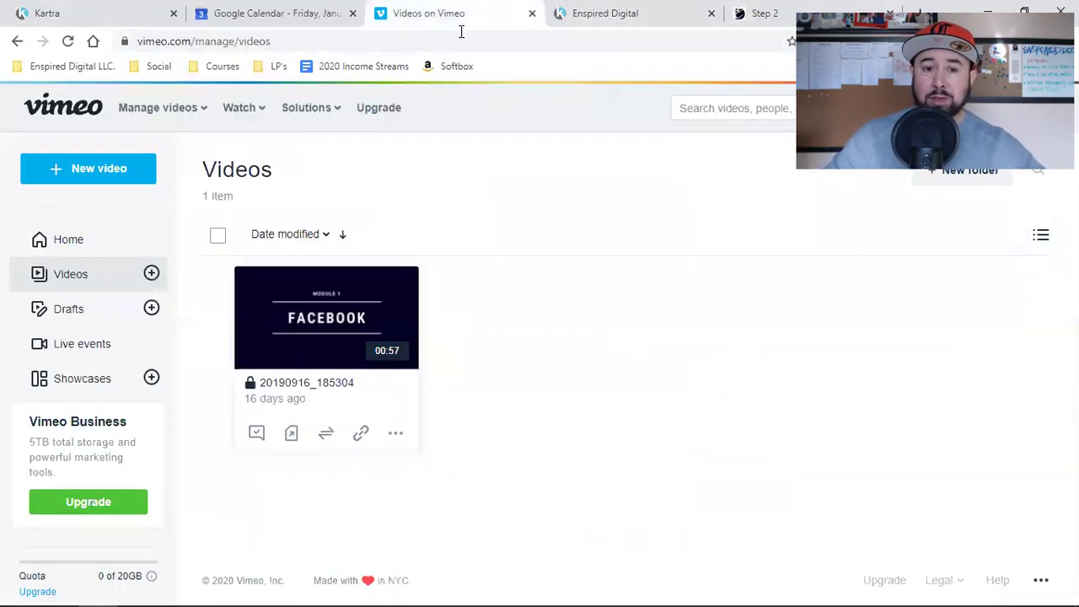
pyautogui.click(262, 12)
pyautogui.click(150, 8)
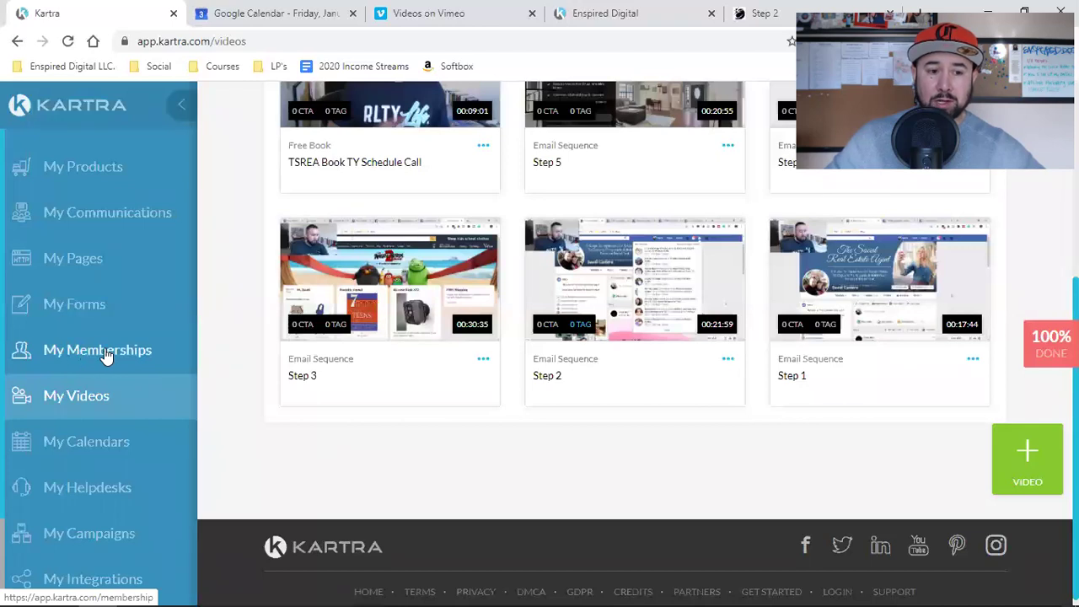
pyautogui.scroll(2, 271, 394)
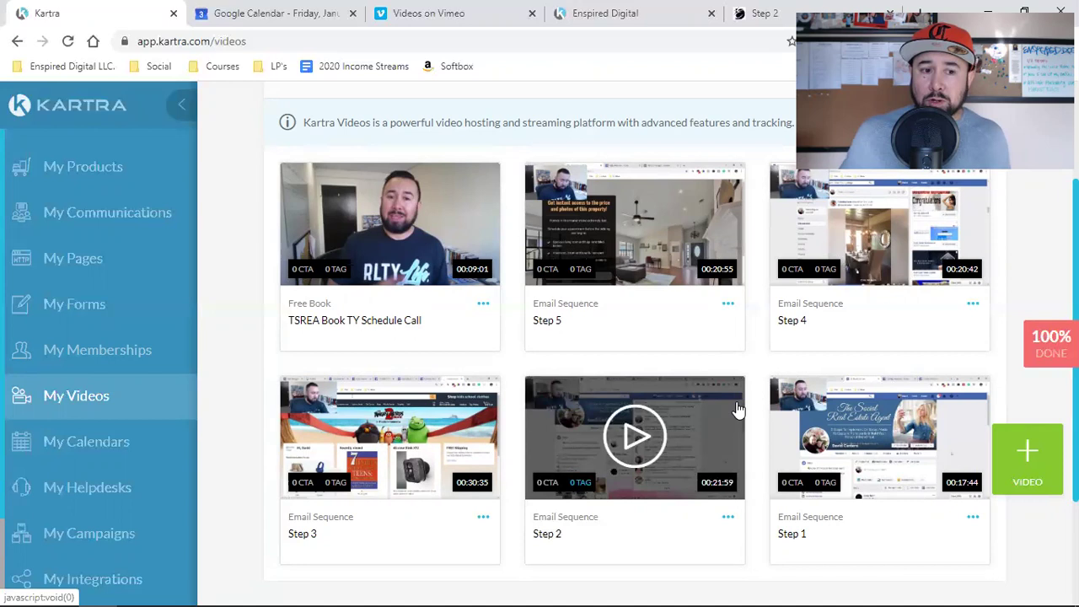
# Open The Social Real Estate Agent Training membership for editing from My Memberships.
pyautogui.click(124, 357)
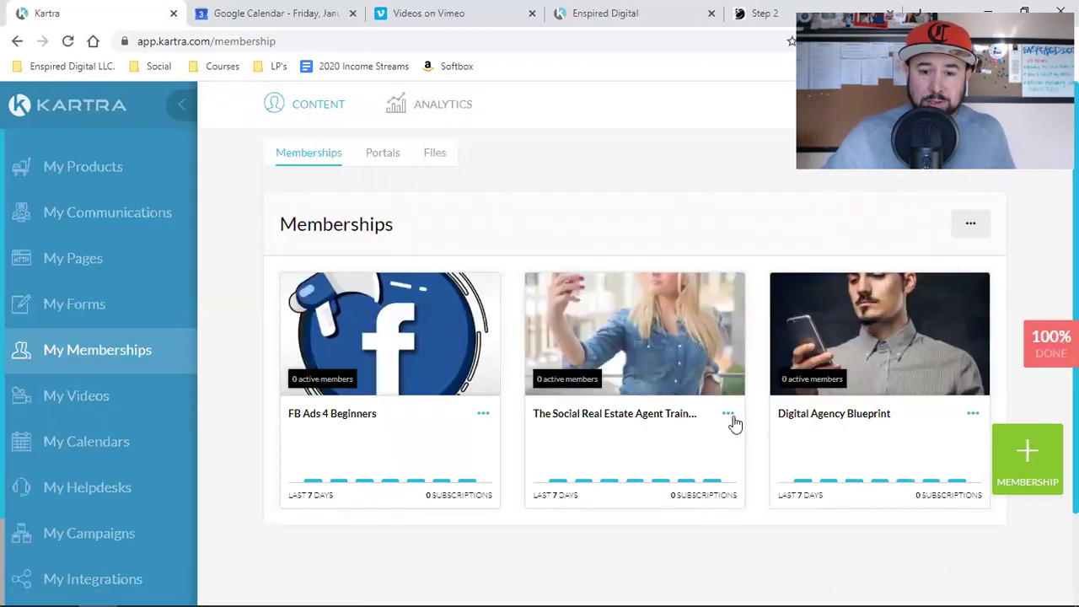
pyautogui.click(727, 418)
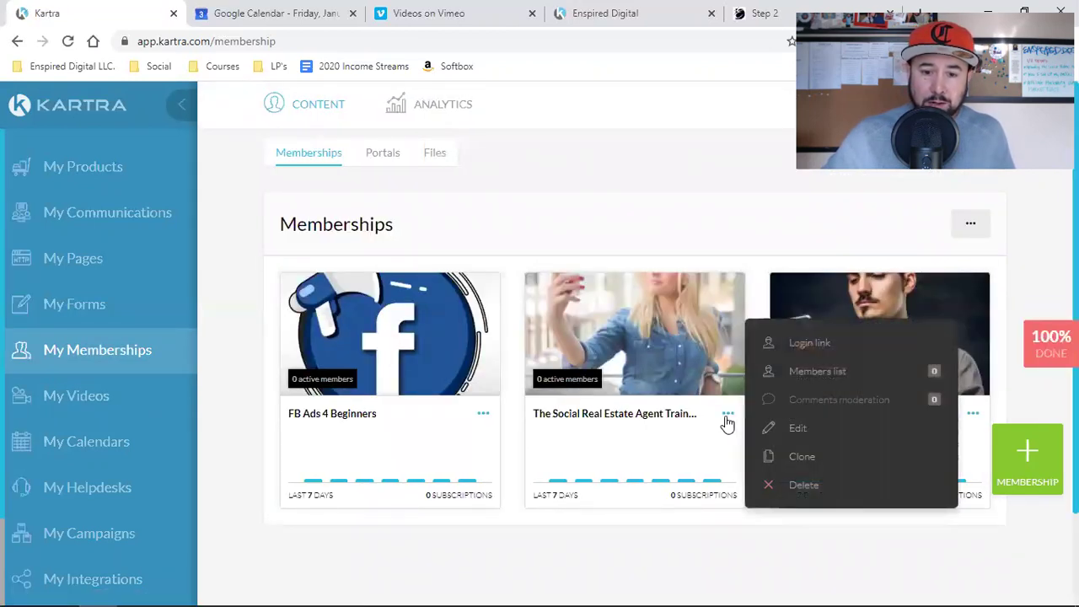
pyautogui.click(798, 428)
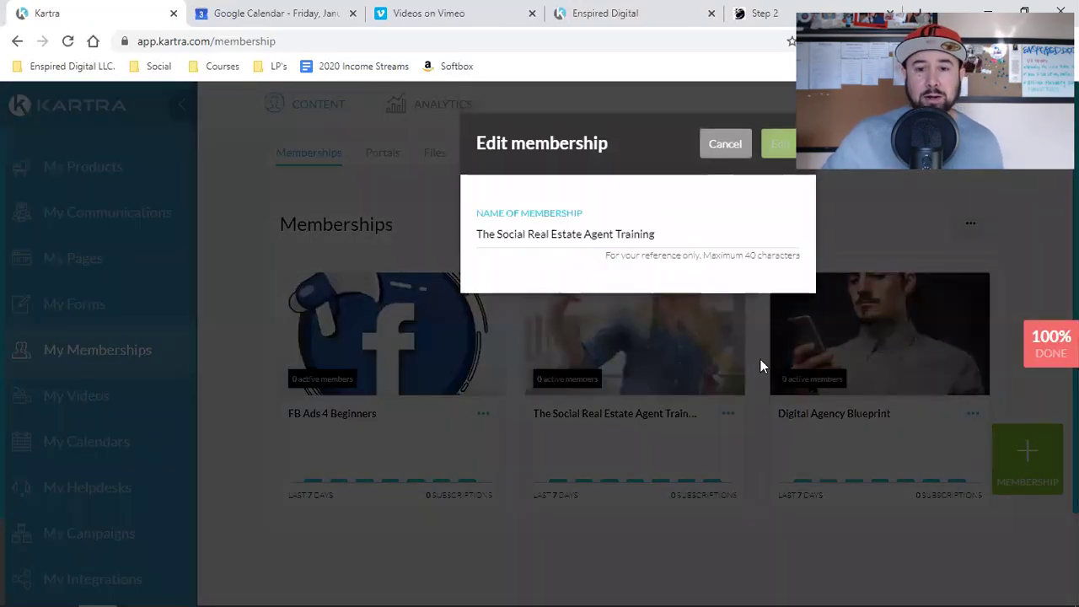
pyautogui.click(780, 145)
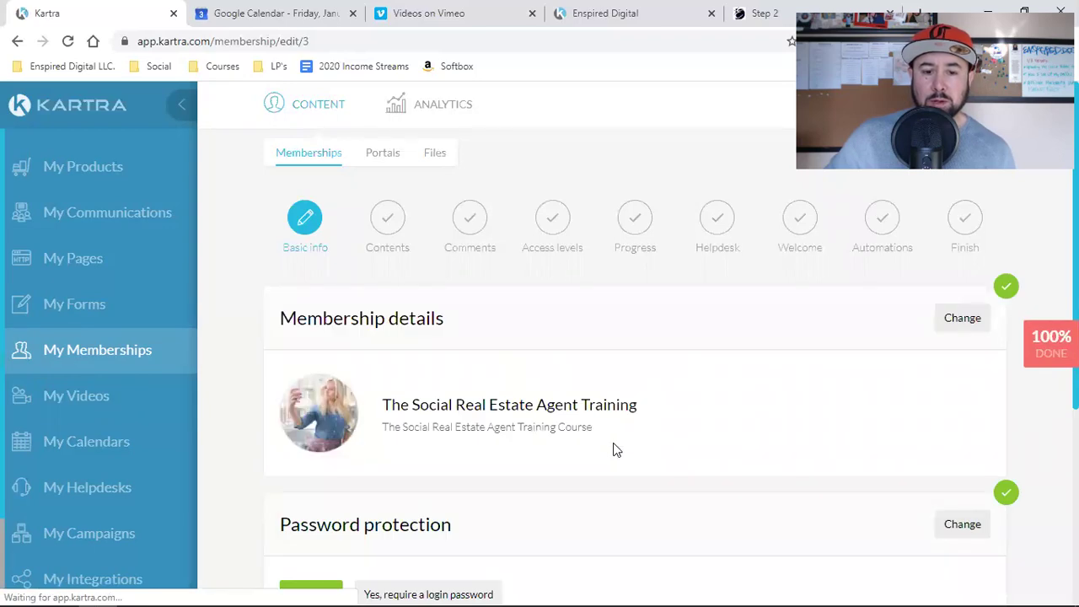
# Advance the membership setup past Basic info and Contents to Comments, and review the comment and moderation settings.
pyautogui.scroll(-4, 612, 449)
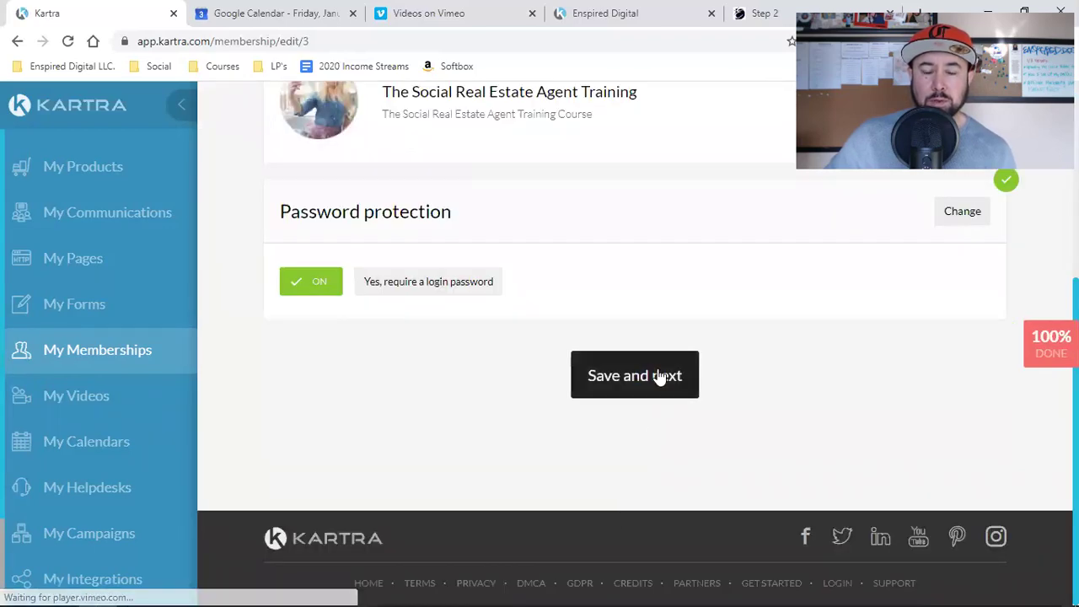
pyautogui.click(660, 377)
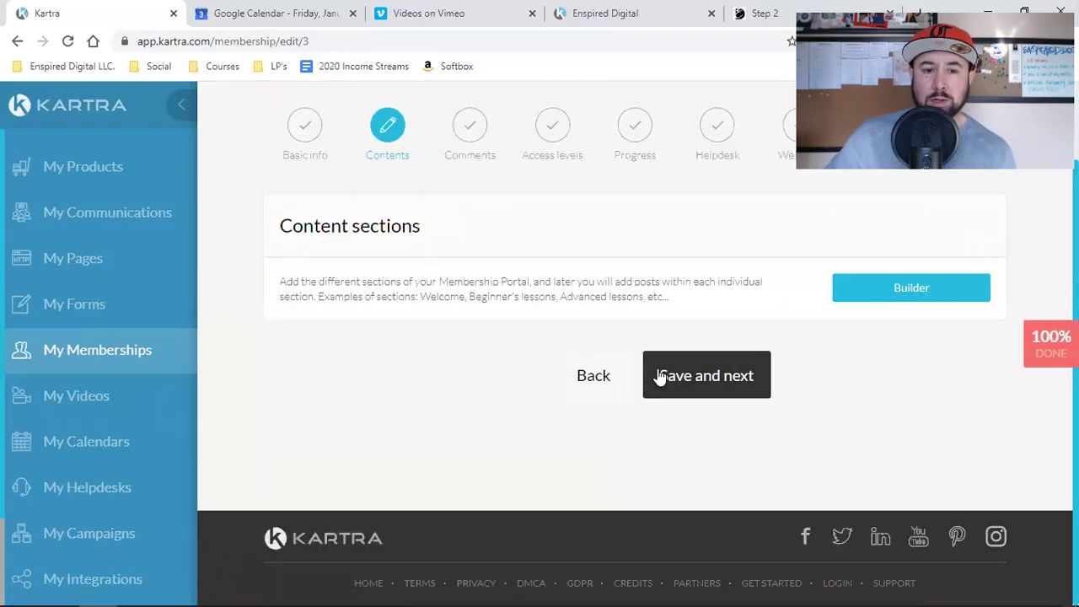
pyautogui.click(725, 379)
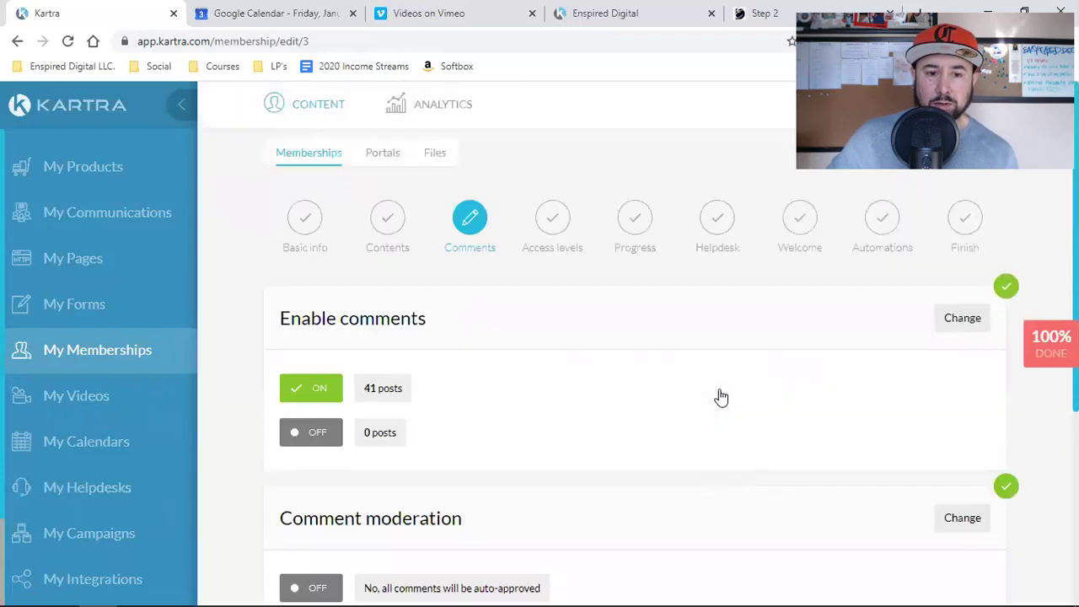
pyautogui.scroll(-2, 590, 363)
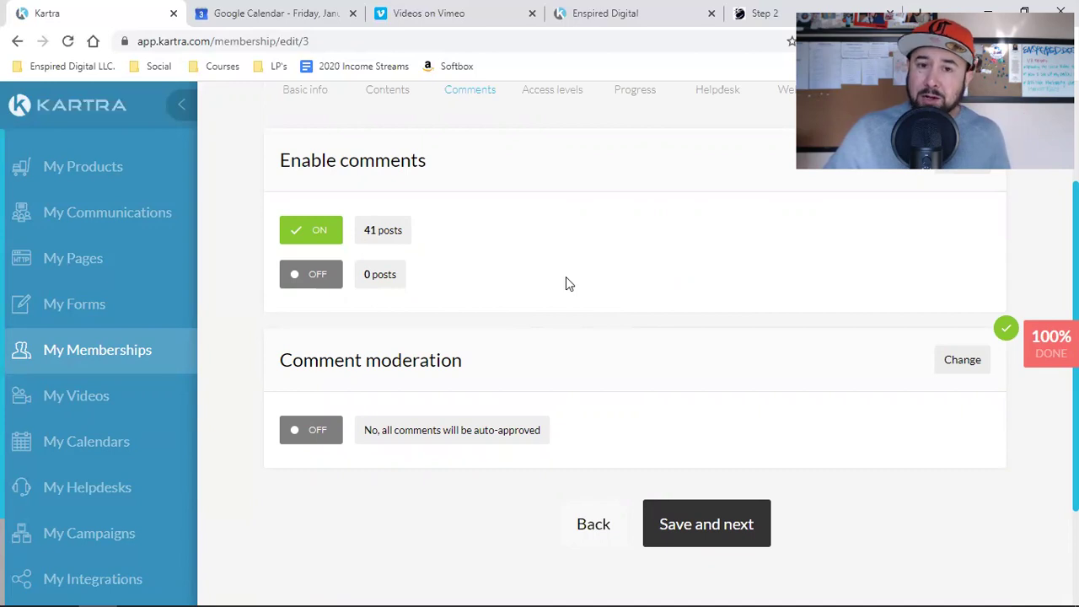
# Switch to the Vimeo videos page and open the page for uploading a new video.
pyautogui.click(446, 10)
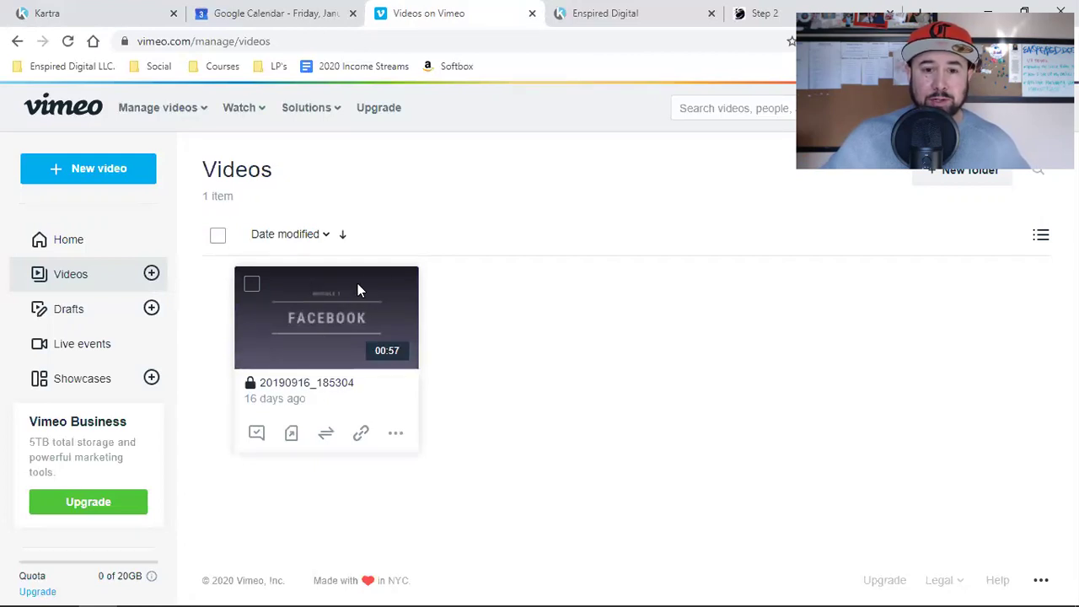
pyautogui.click(1007, 107)
pyautogui.click(977, 153)
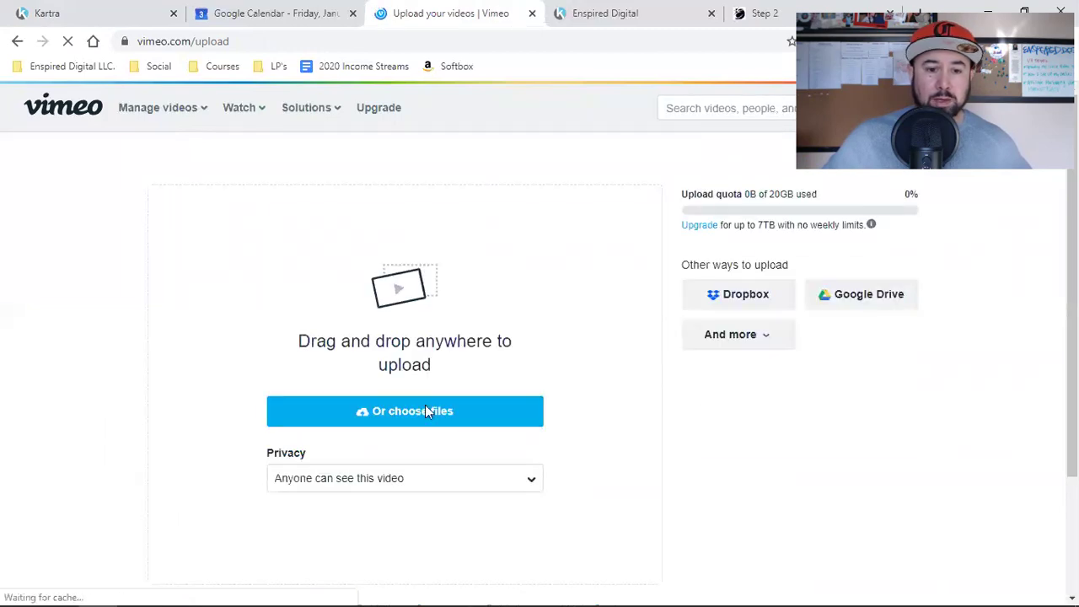
# Upload the zoom_0 video file from the Desktop folder.
pyautogui.click(392, 411)
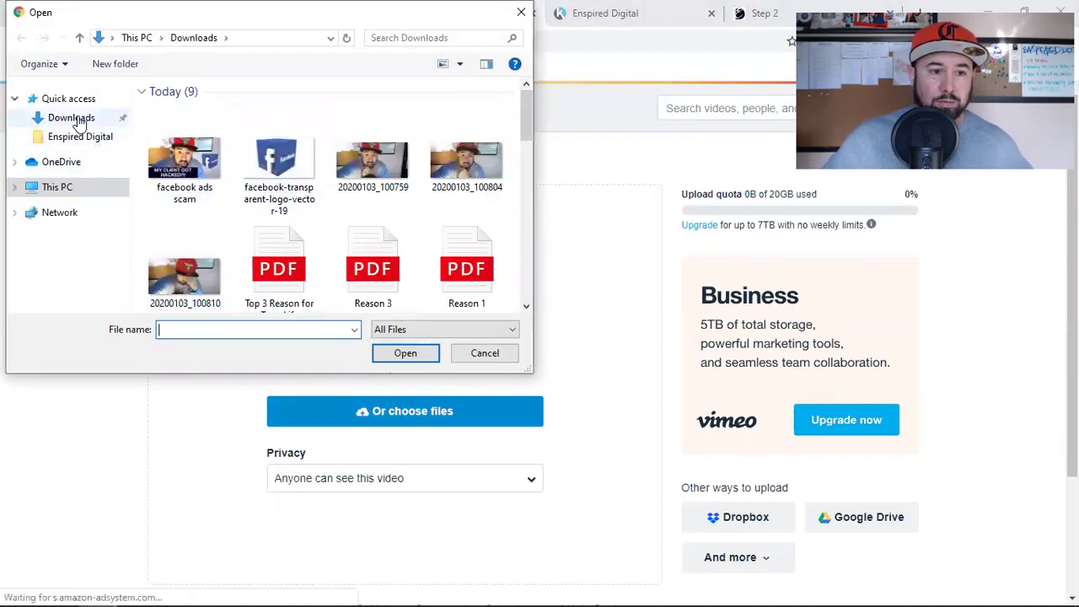
pyautogui.click(67, 191)
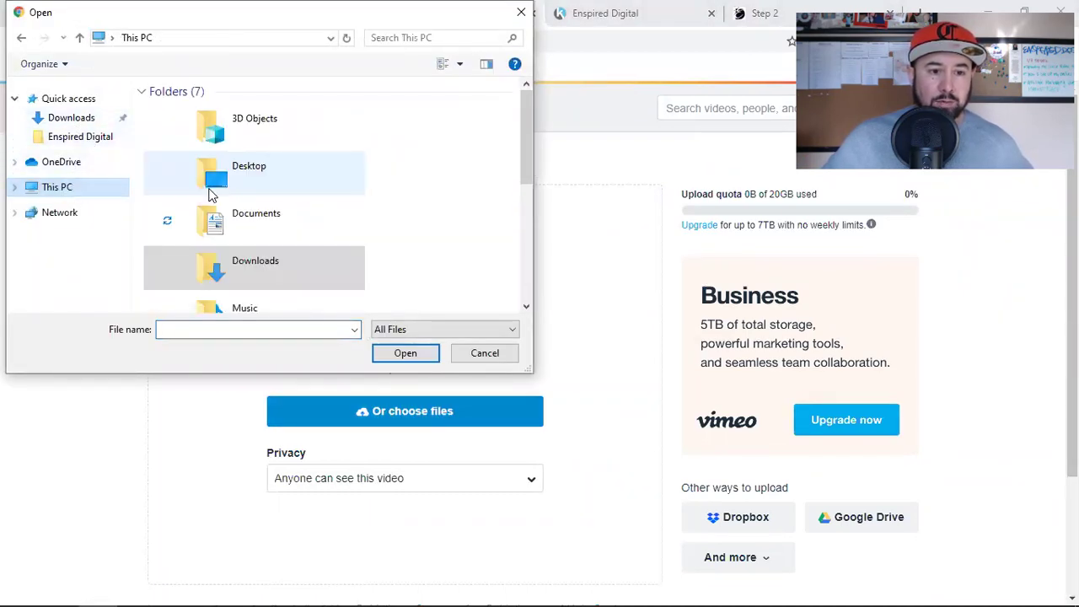
pyautogui.doubleClick(267, 265)
pyautogui.scroll(-10, 304, 241)
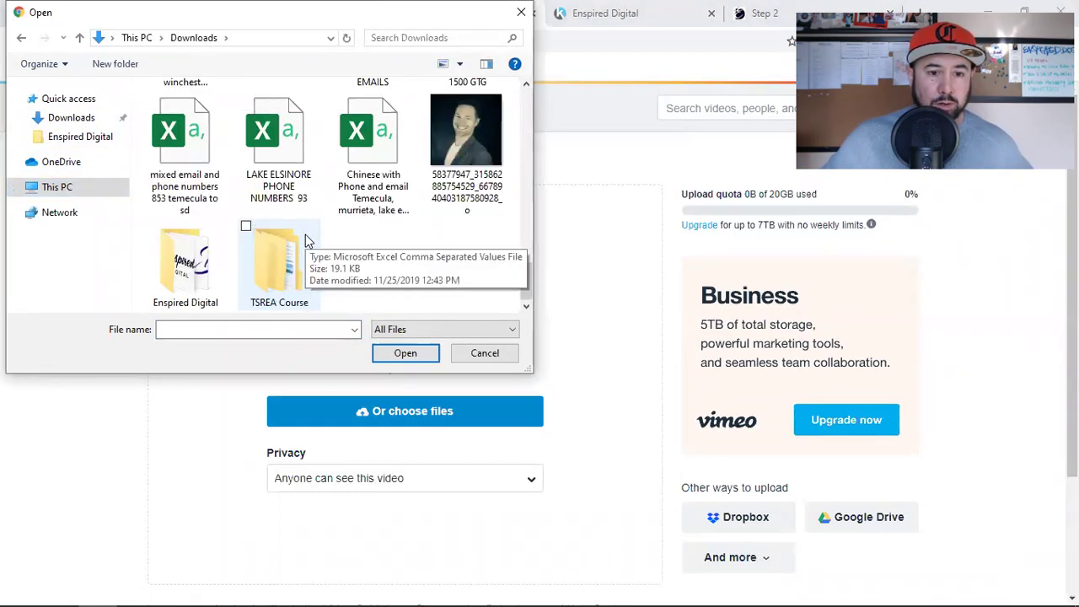
pyautogui.scroll(15, 306, 241)
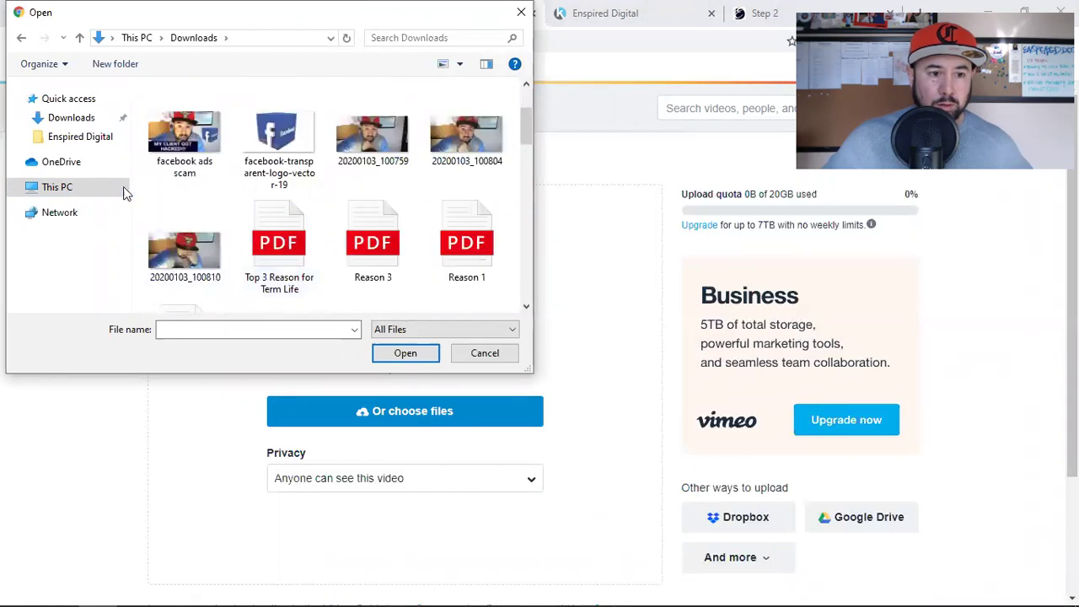
pyautogui.click(68, 189)
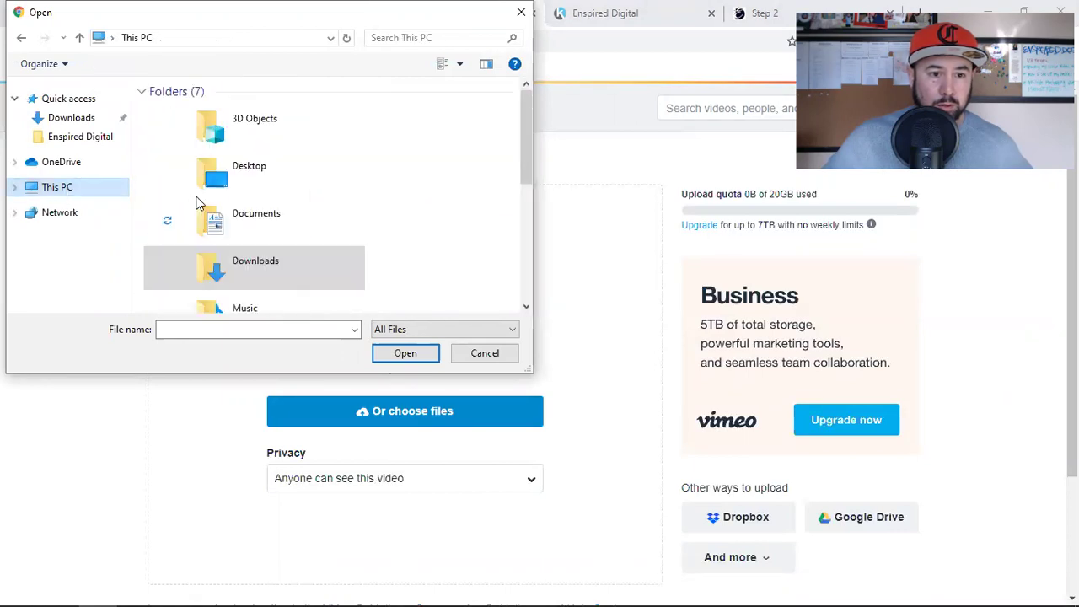
pyautogui.doubleClick(277, 178)
pyautogui.click(184, 305)
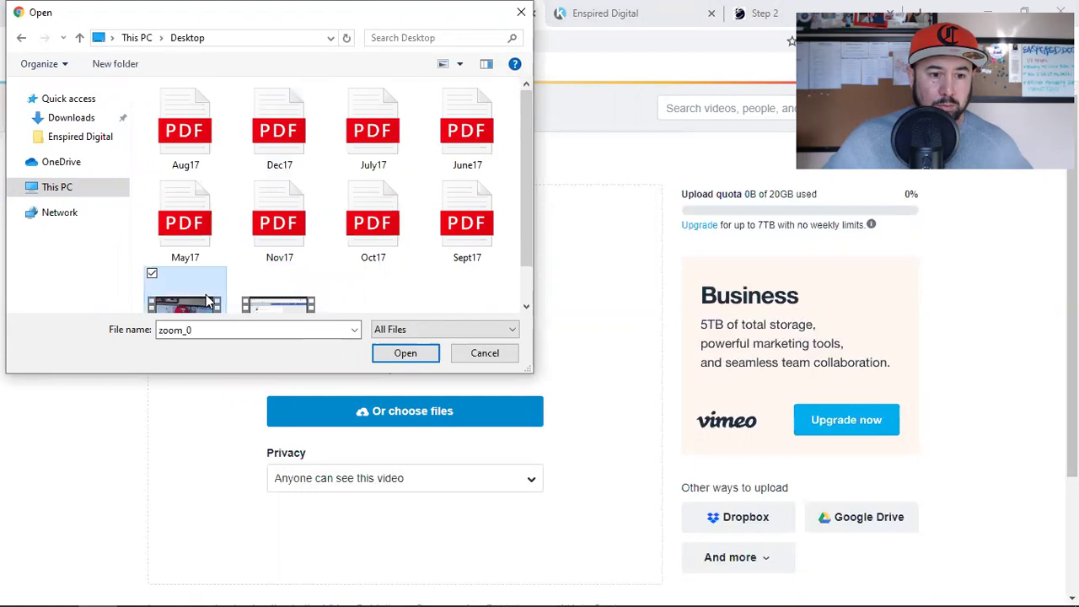
pyautogui.click(402, 353)
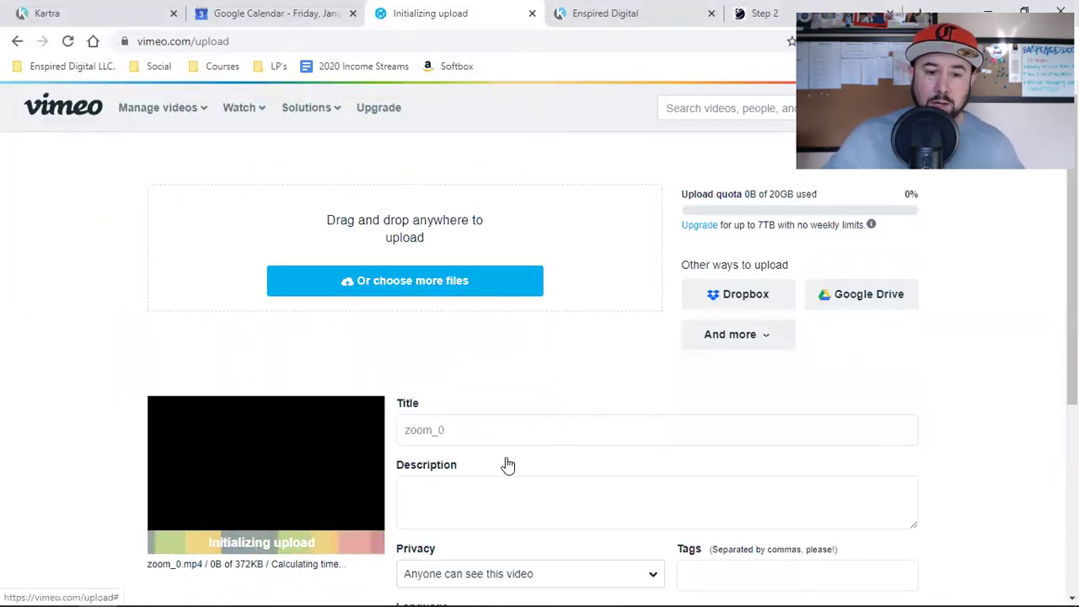
# Title the uploaded video Princess on the upload form and set its privacy to Only people with the private link.
pyautogui.click(465, 430)
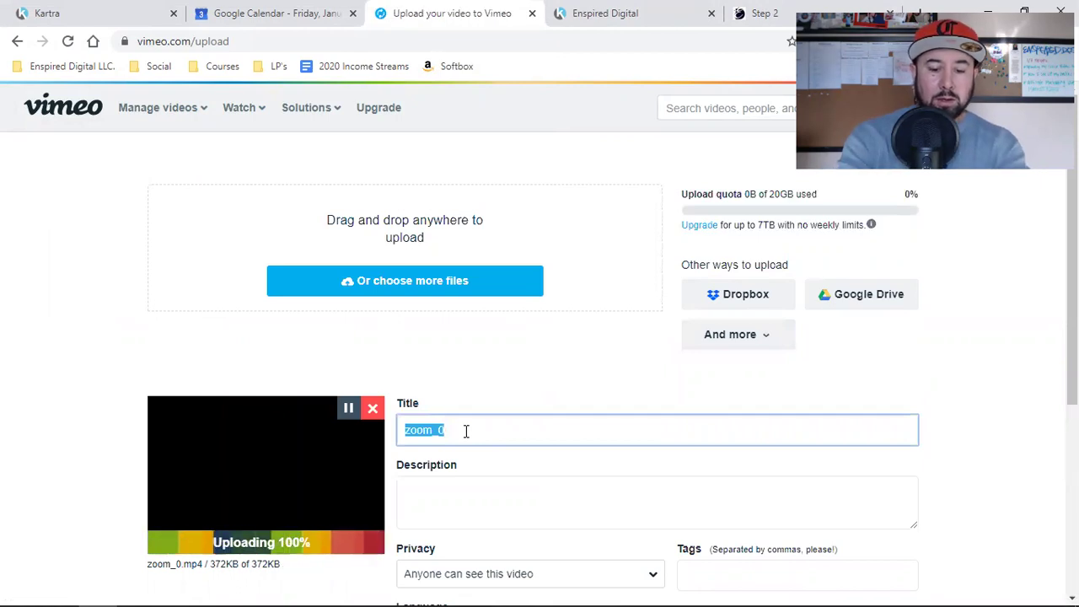
pyautogui.write('Princess')
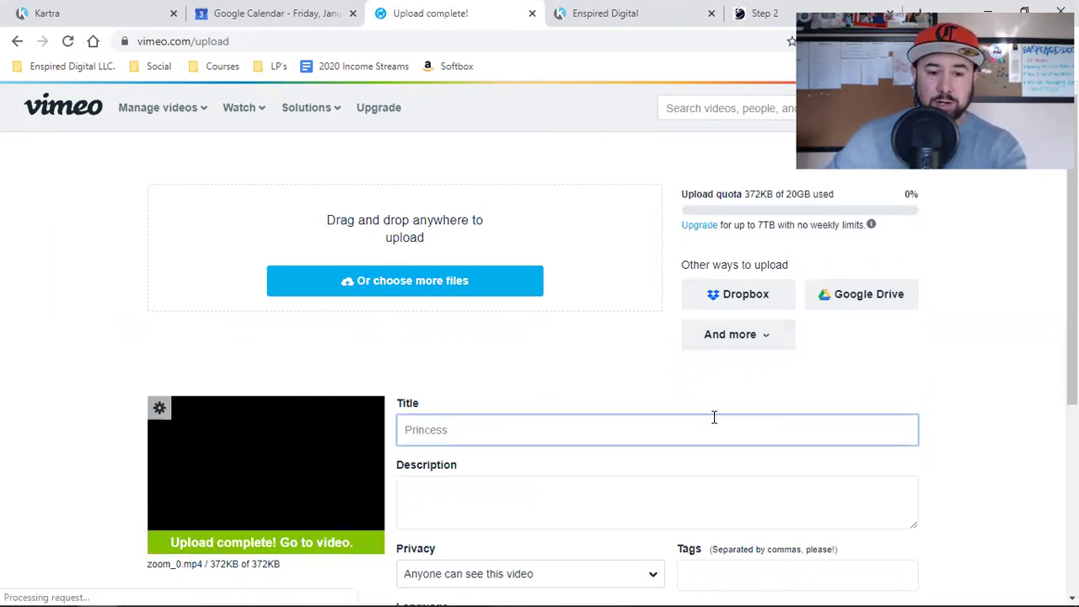
pyautogui.scroll(-2, 713, 417)
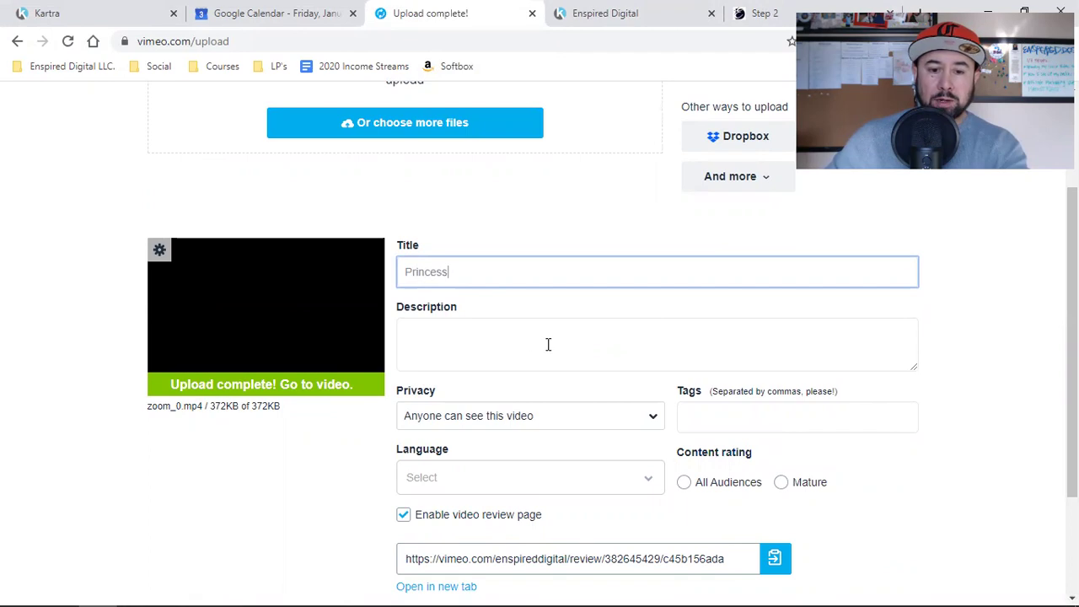
pyautogui.scroll(-2, 967, 471)
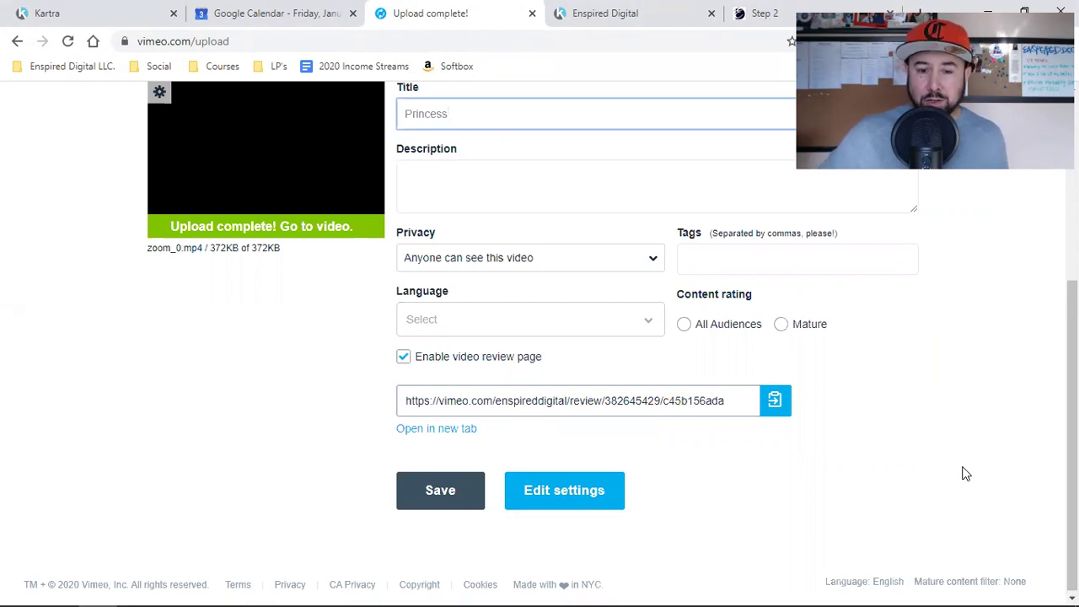
pyautogui.scroll(2, 966, 474)
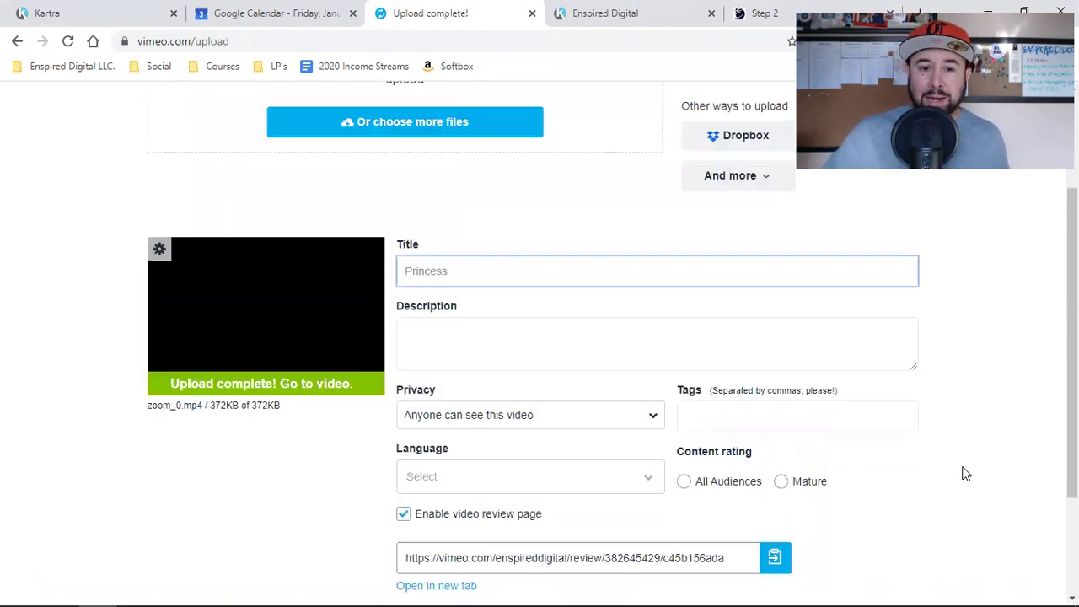
pyautogui.click(495, 429)
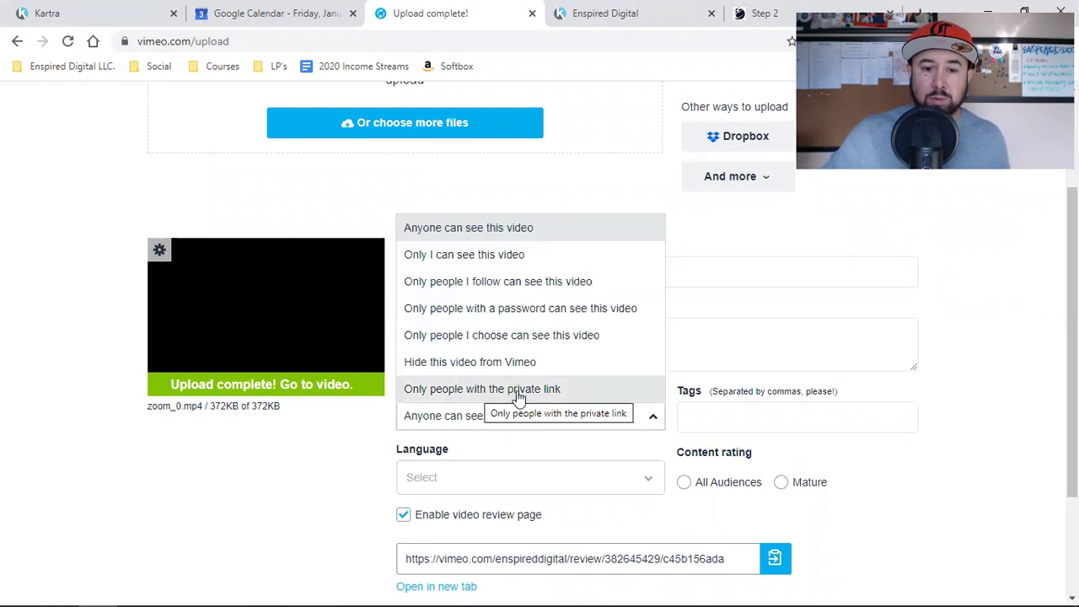
pyautogui.click(548, 394)
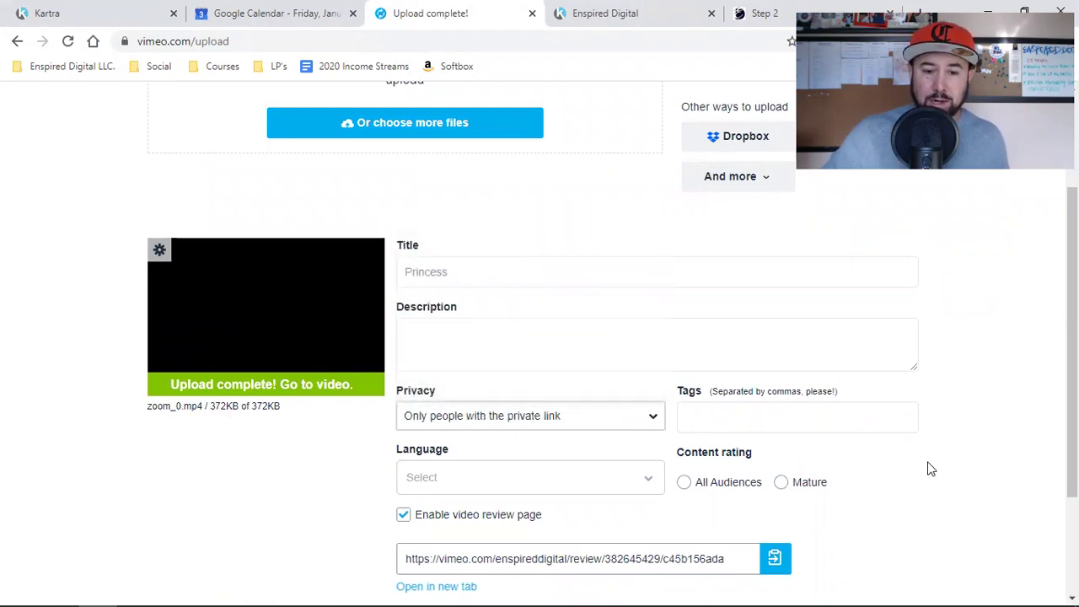
# Open the full settings page of the uploaded video.
pyautogui.scroll(-2, 931, 468)
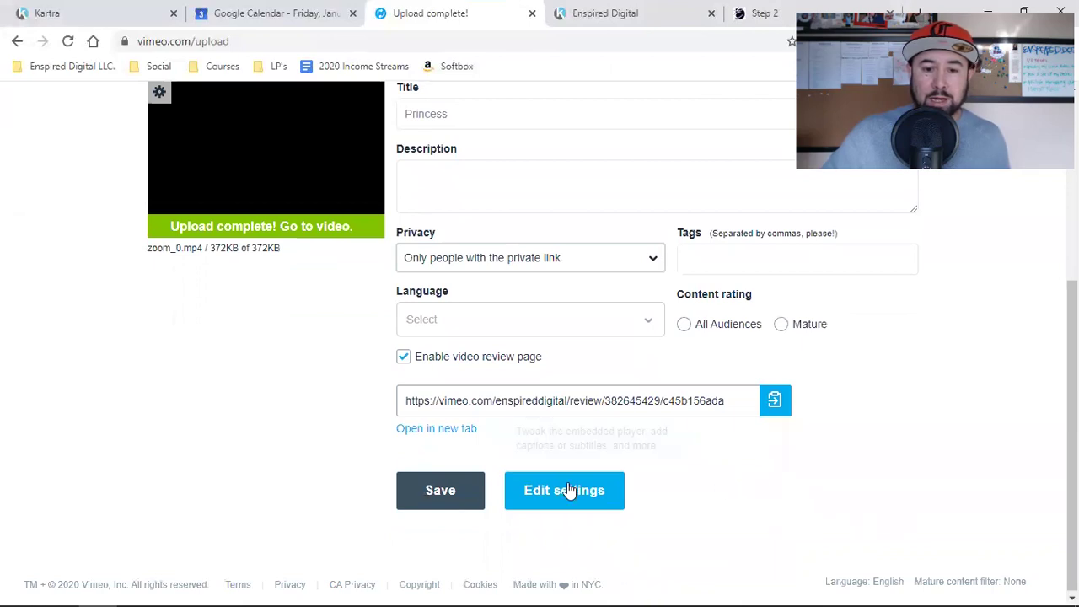
pyautogui.scroll(4, 190, 539)
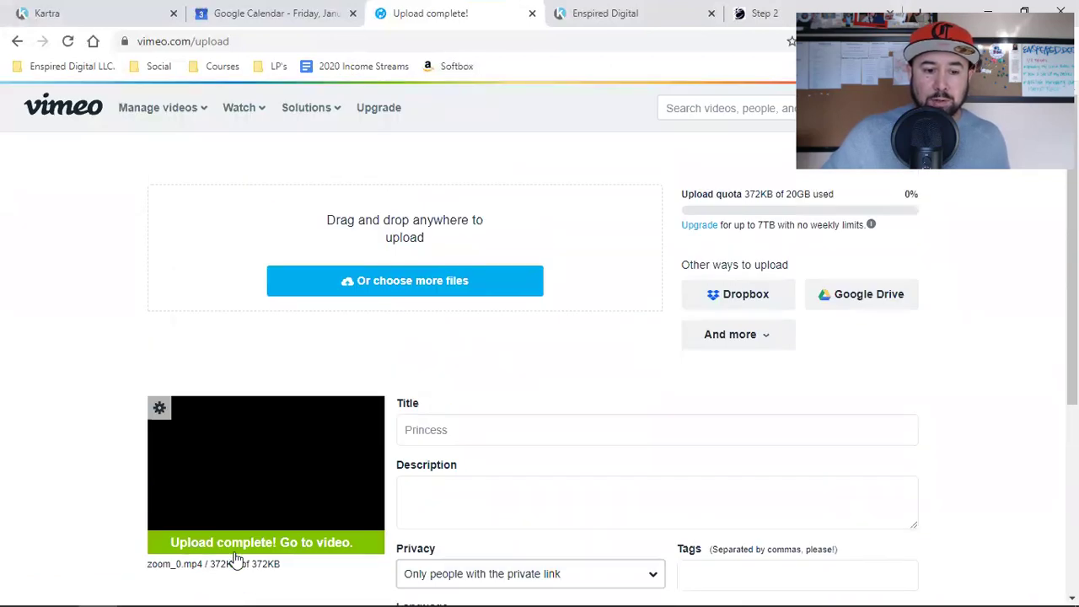
pyautogui.scroll(-4, 190, 539)
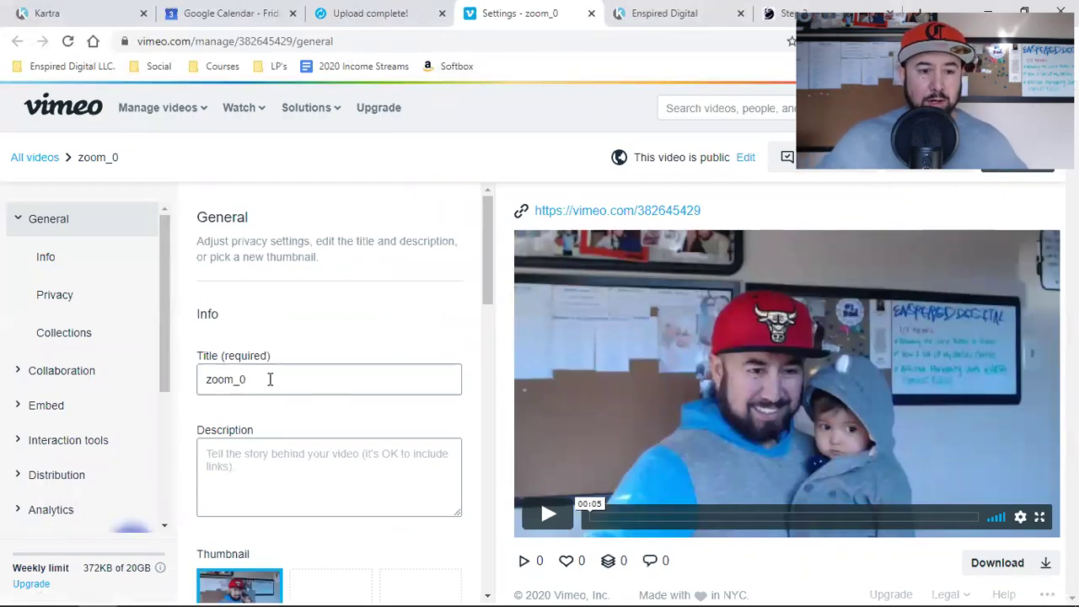
# Replace the video's title in the General settings with Princess.
pyautogui.click(264, 374)
pyautogui.doubleClick(257, 376)
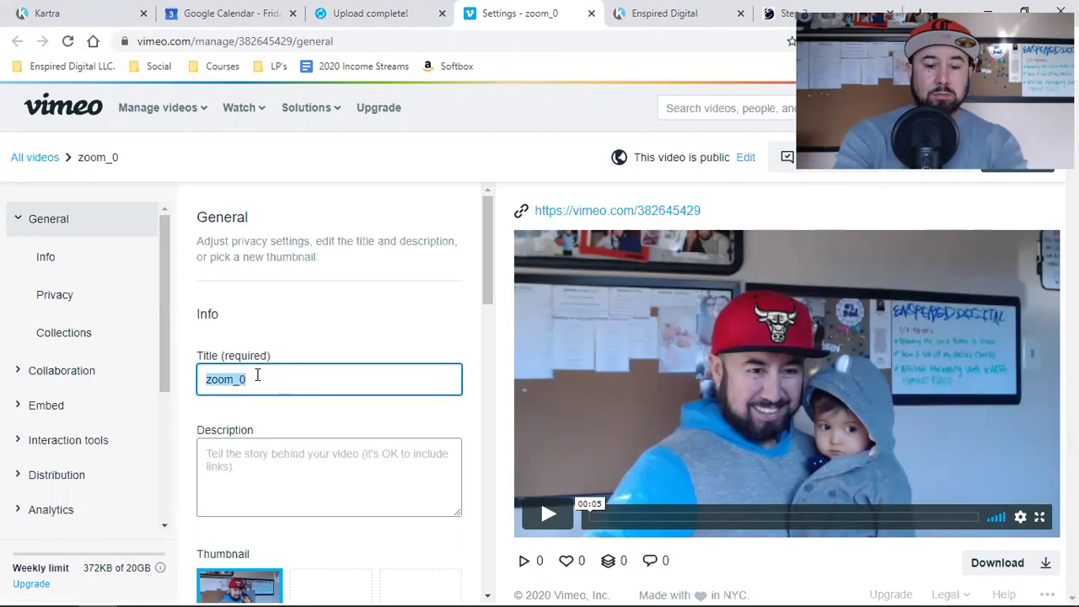
pyautogui.write('Price')
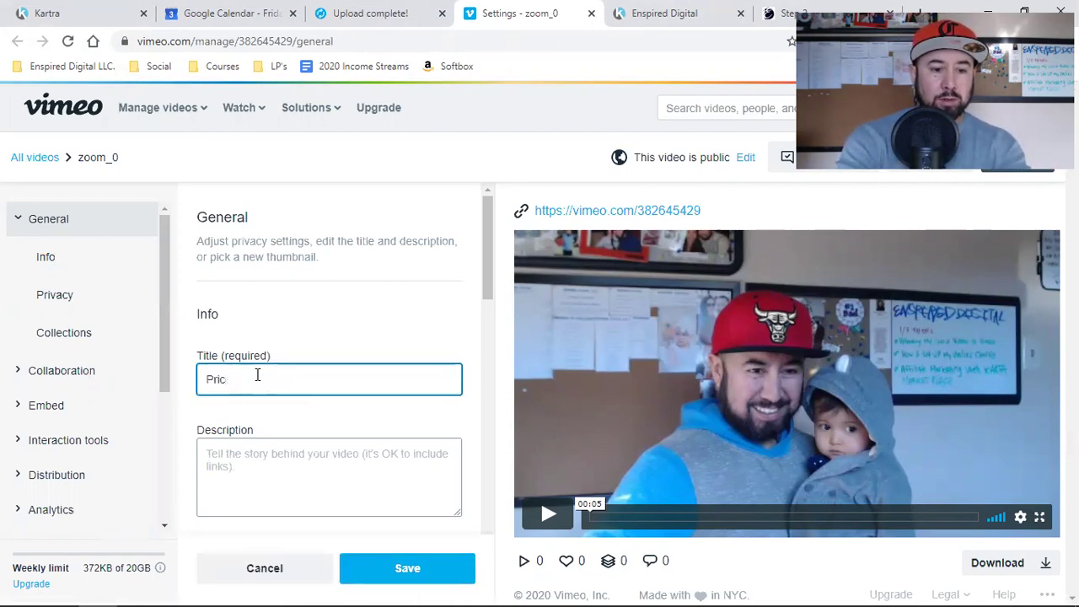
pyautogui.press('BackSpace')
pyautogui.write('nce')
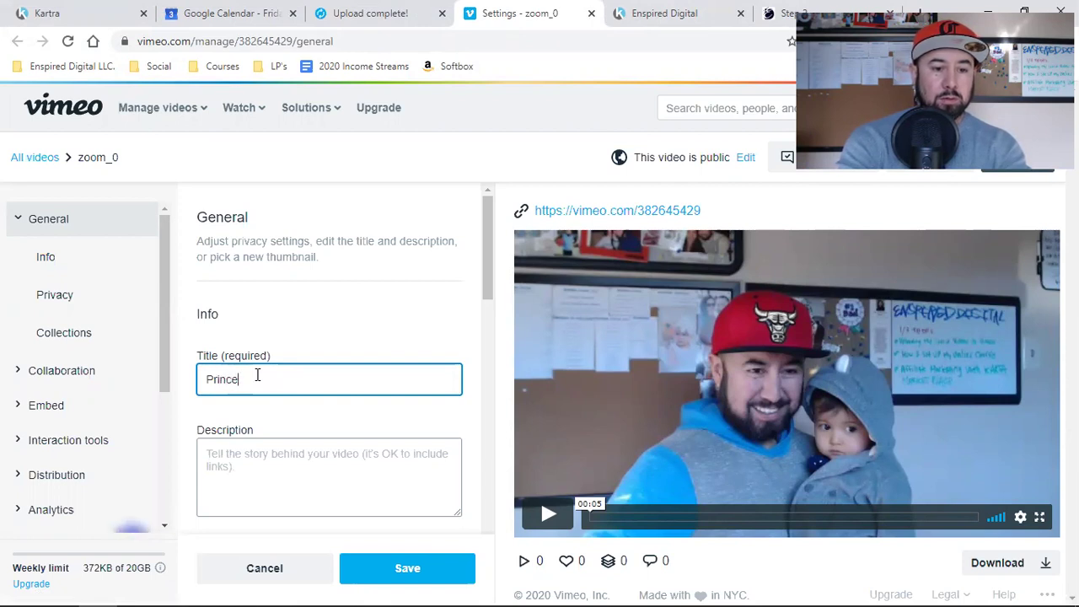
pyautogui.write('ss')
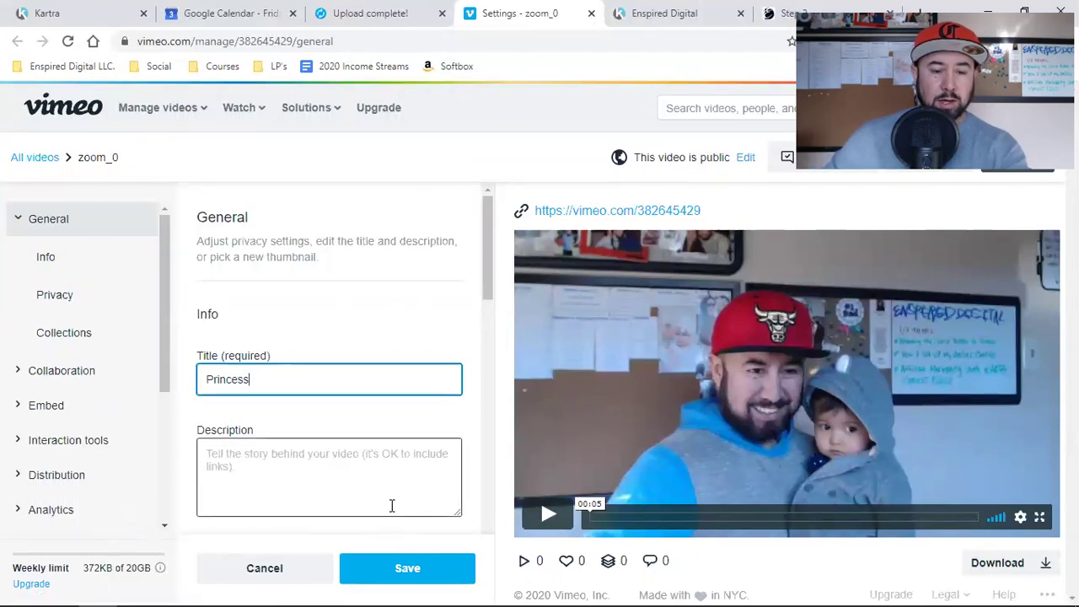
# Upload the Module 1 image from Downloads as the video's thumbnail, select it, and save the changes.
pyautogui.scroll(-2, 391, 505)
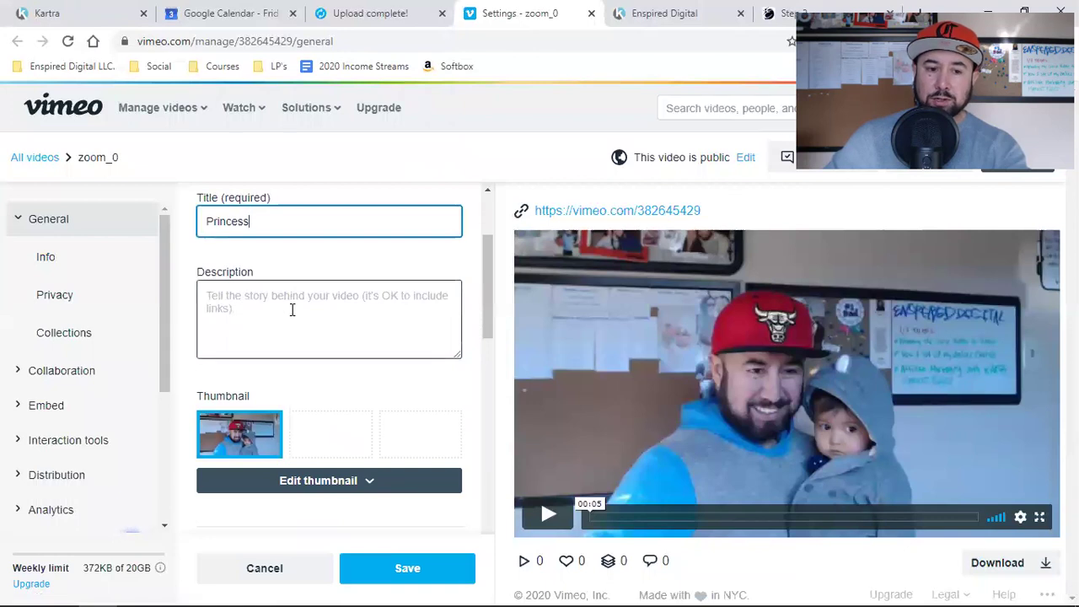
pyautogui.scroll(-2, 292, 309)
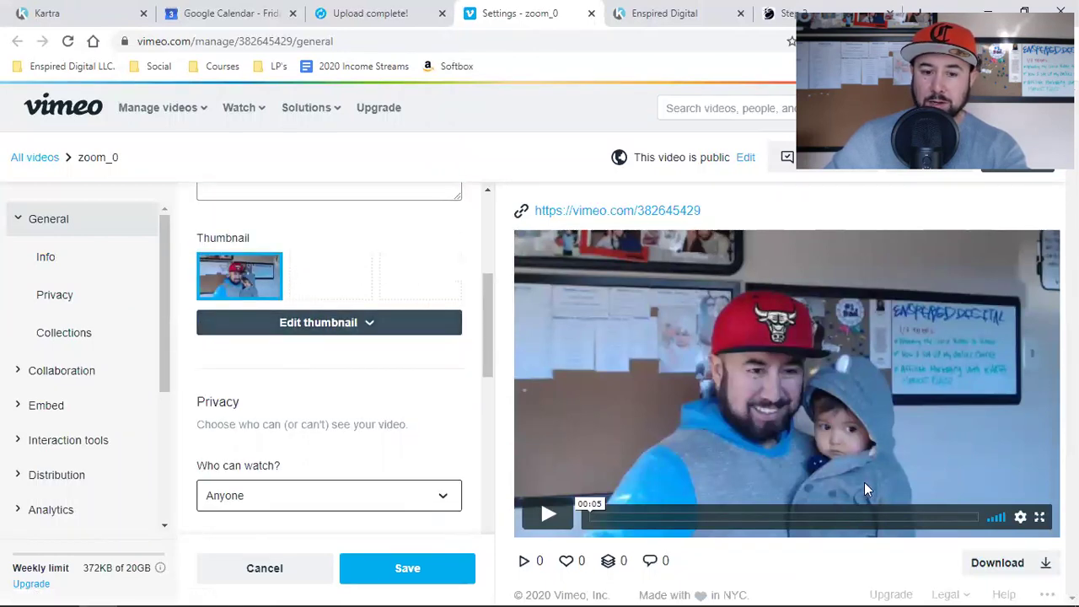
pyautogui.click(338, 334)
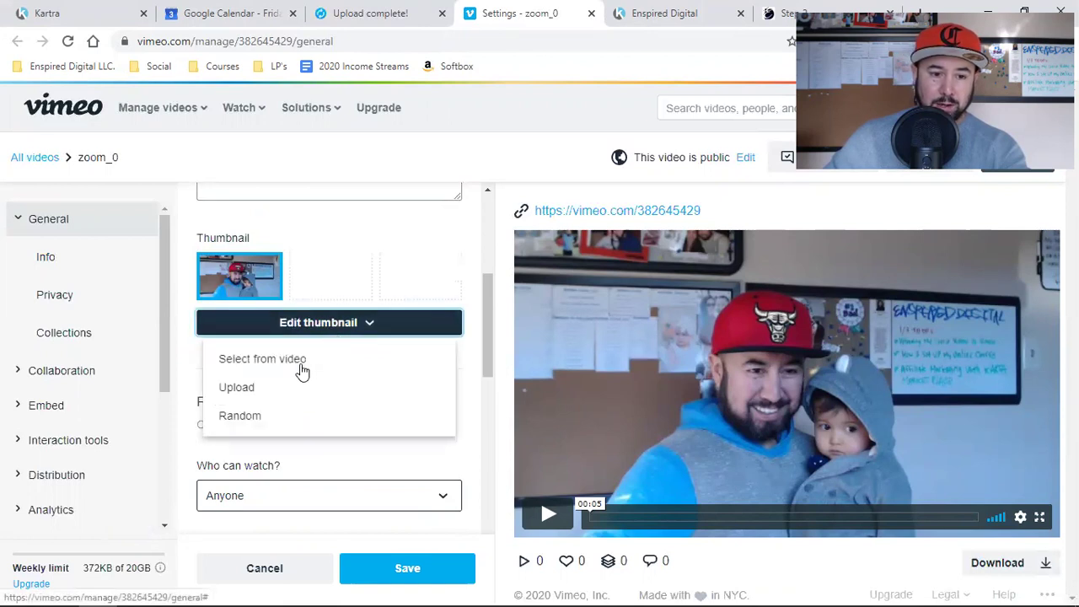
pyautogui.click(250, 393)
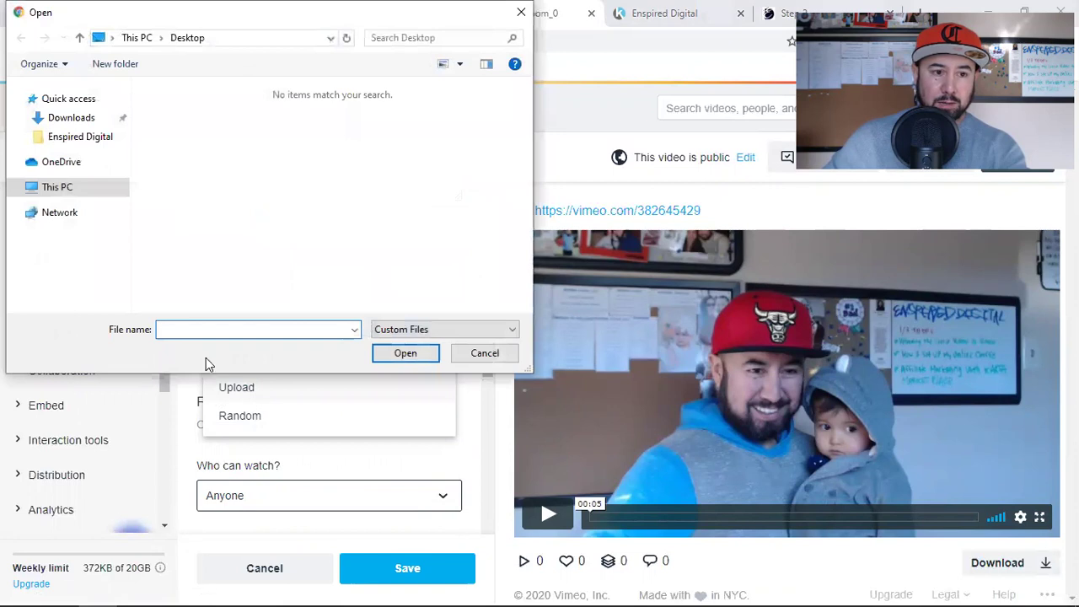
pyautogui.click(75, 120)
pyautogui.scroll(-2, 399, 244)
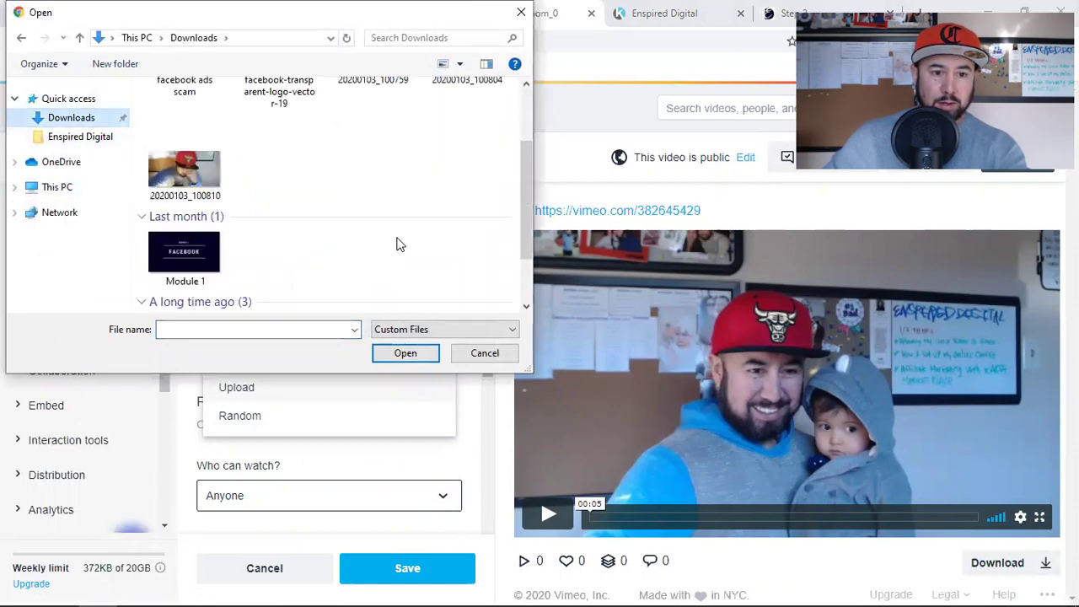
pyautogui.click(184, 252)
pyautogui.click(398, 352)
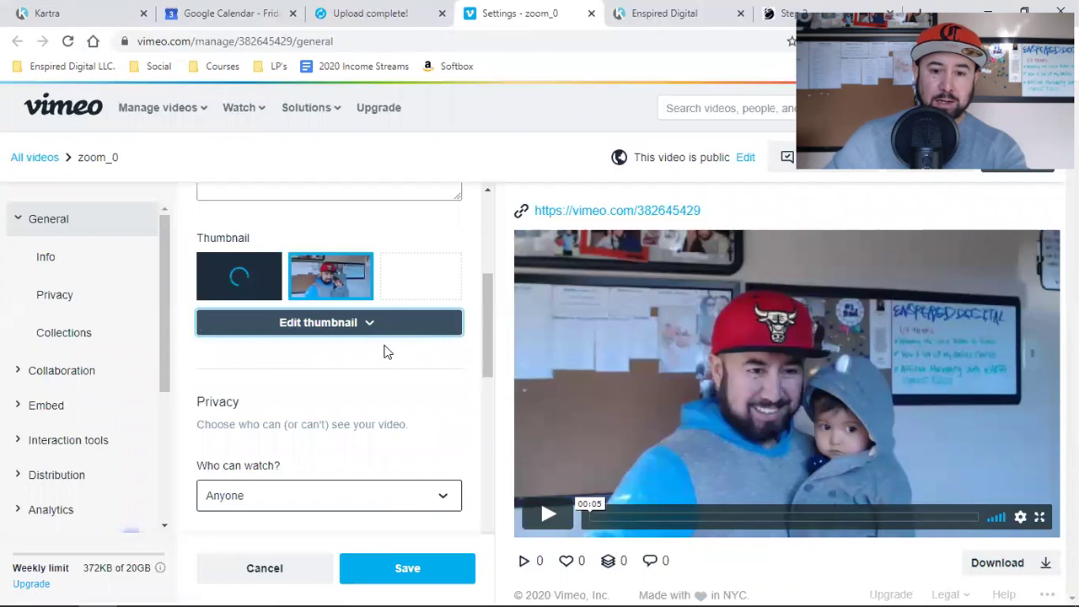
pyautogui.click(247, 284)
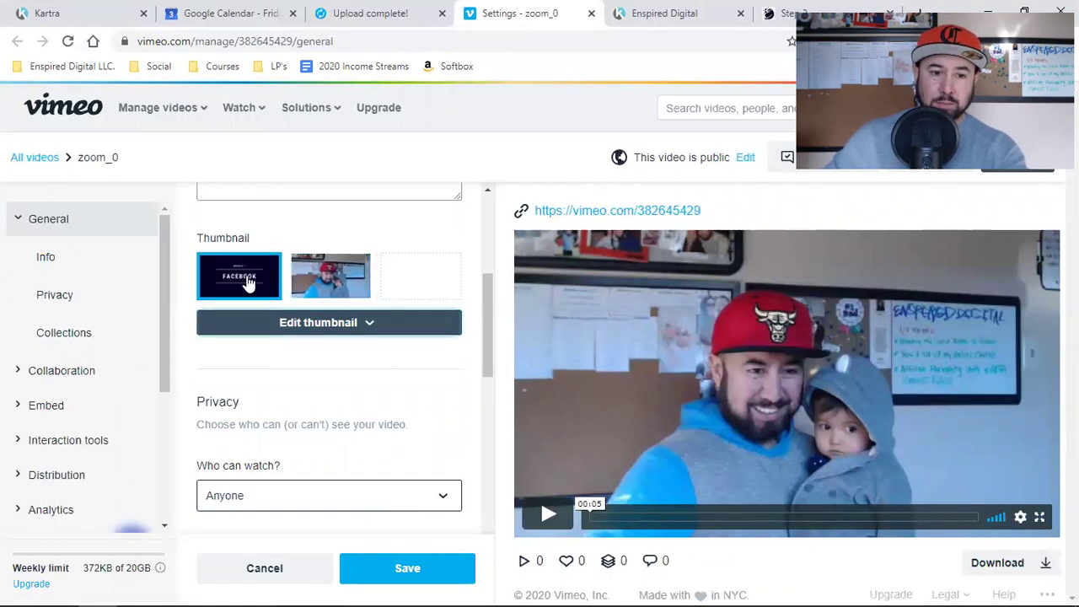
pyautogui.click(403, 568)
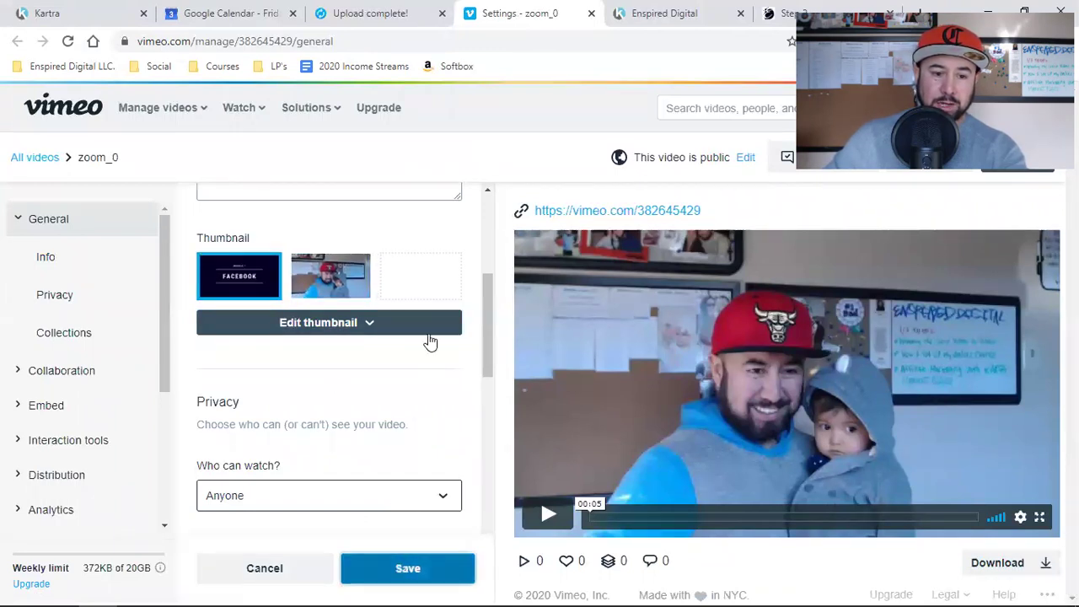
# Limit who can watch the video to People with the private link and set who can comment to No one.
pyautogui.click(322, 501)
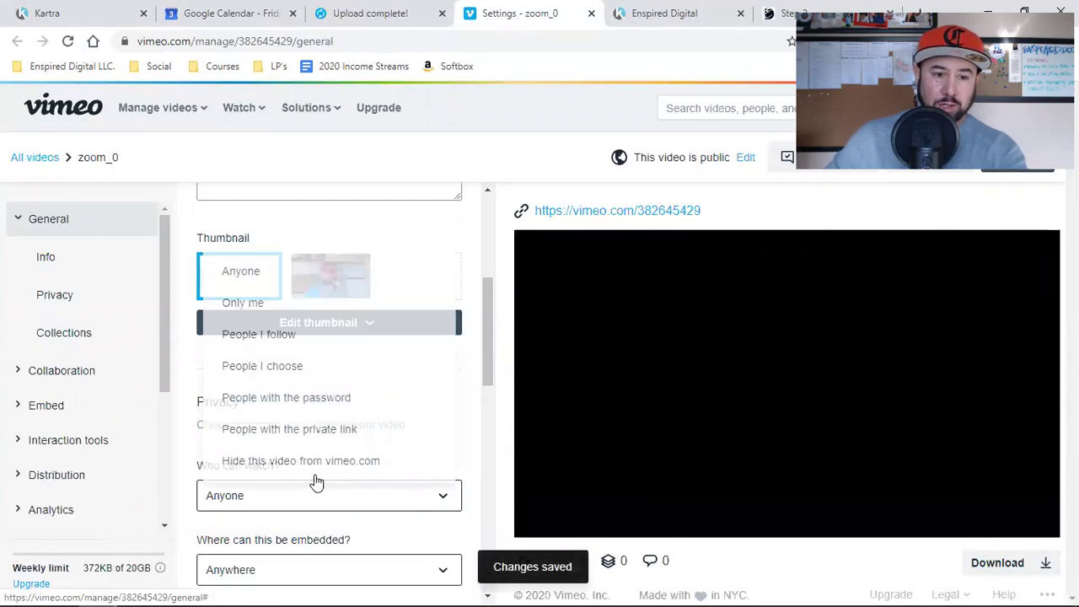
pyautogui.click(310, 431)
pyautogui.scroll(-2, 405, 428)
pyautogui.scroll(-2, 404, 432)
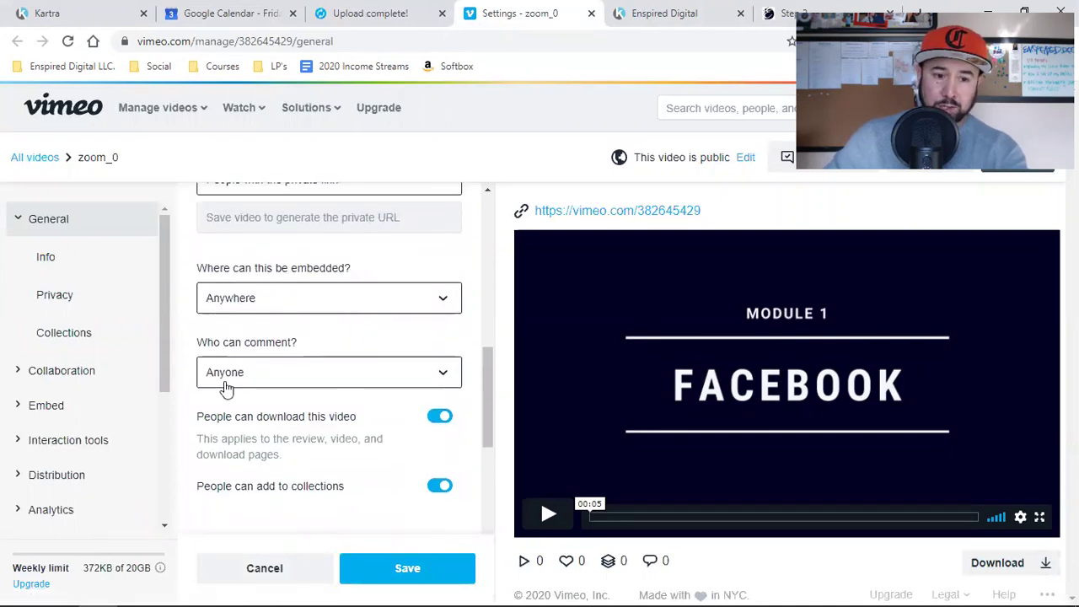
pyautogui.click(279, 381)
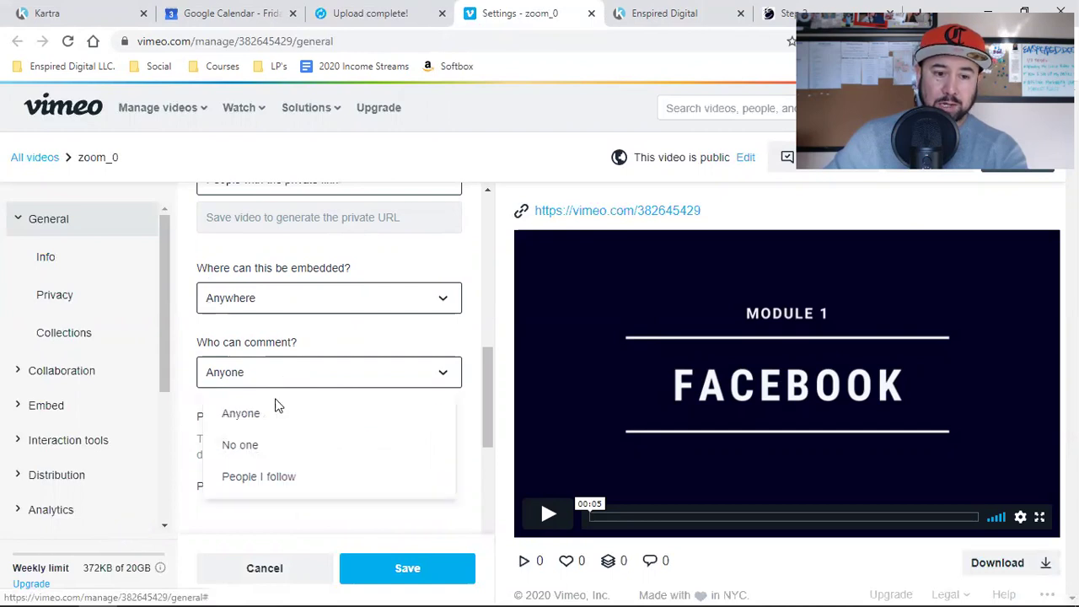
pyautogui.click(238, 447)
pyautogui.scroll(-2, 393, 447)
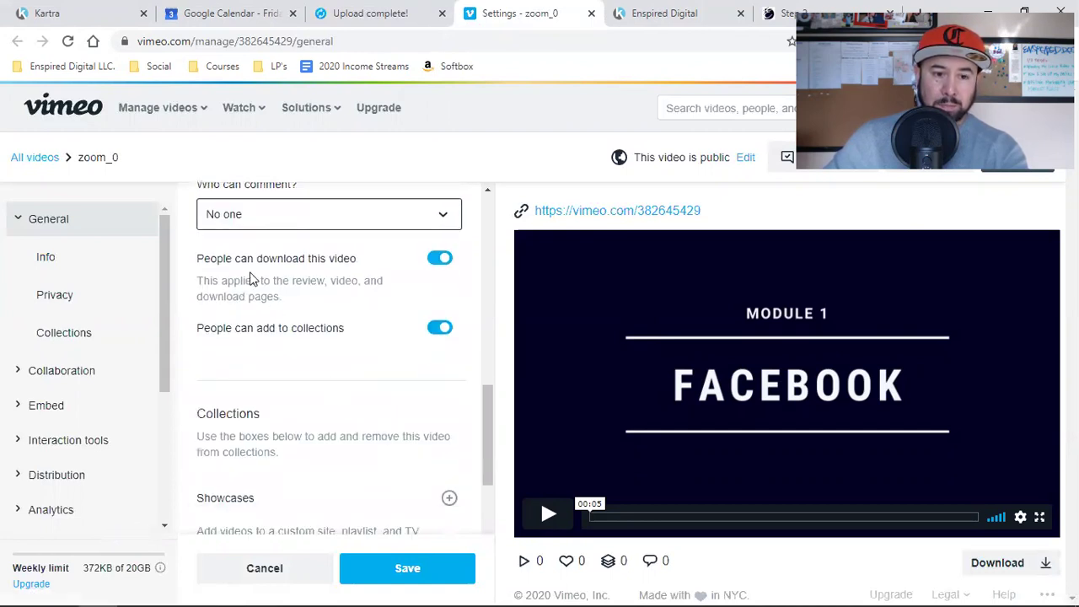
# Turn off People can download this video and People can add to collections, and save the privacy changes.
pyautogui.click(440, 260)
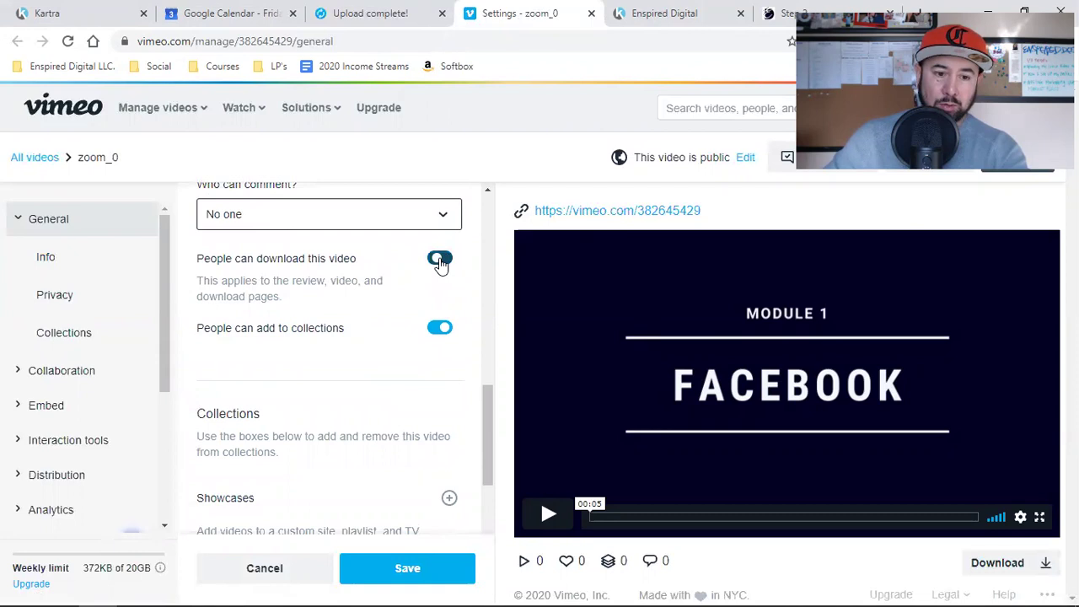
pyautogui.click(439, 329)
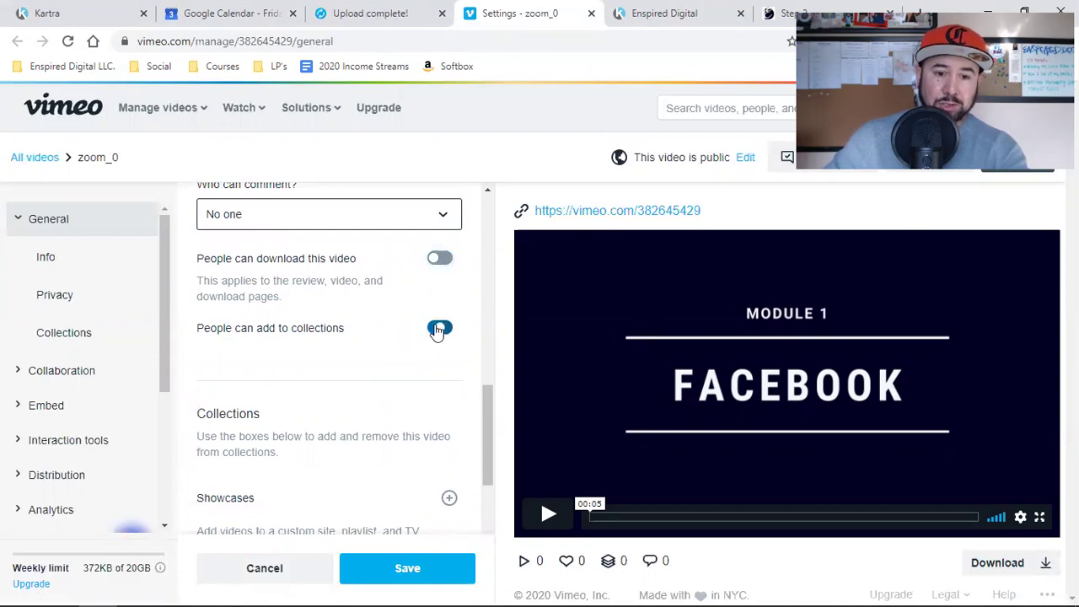
pyautogui.scroll(-2, 417, 379)
pyautogui.scroll(-2, 319, 285)
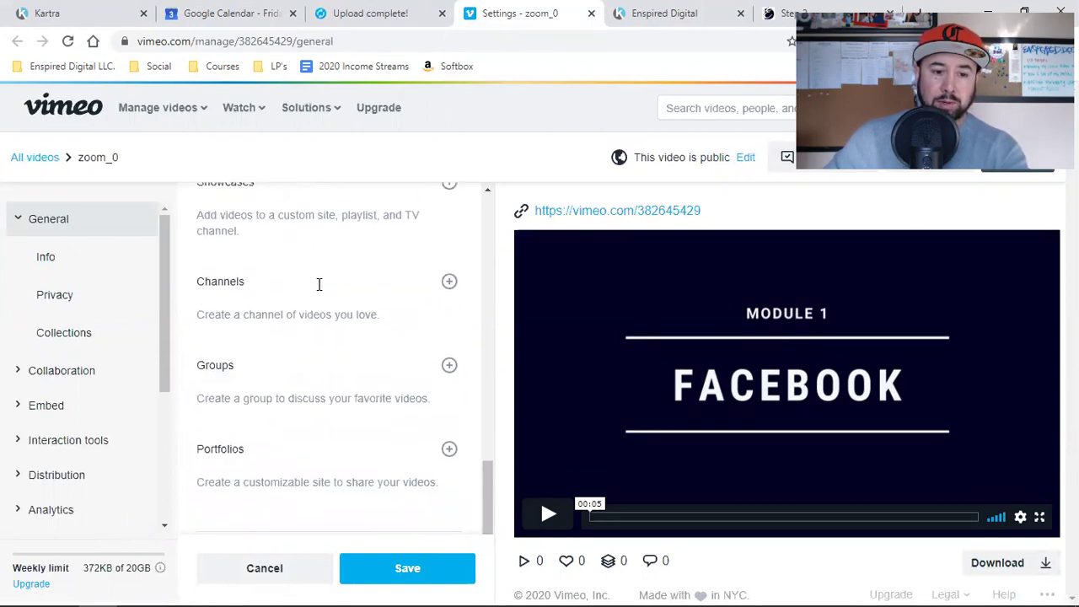
pyautogui.scroll(-2, 317, 286)
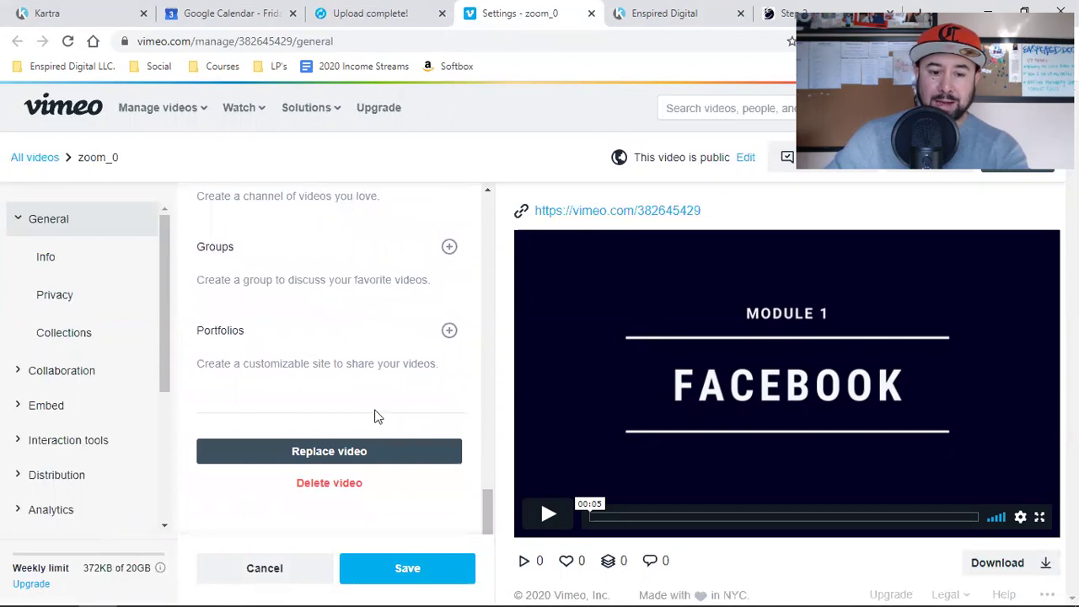
pyautogui.click(391, 573)
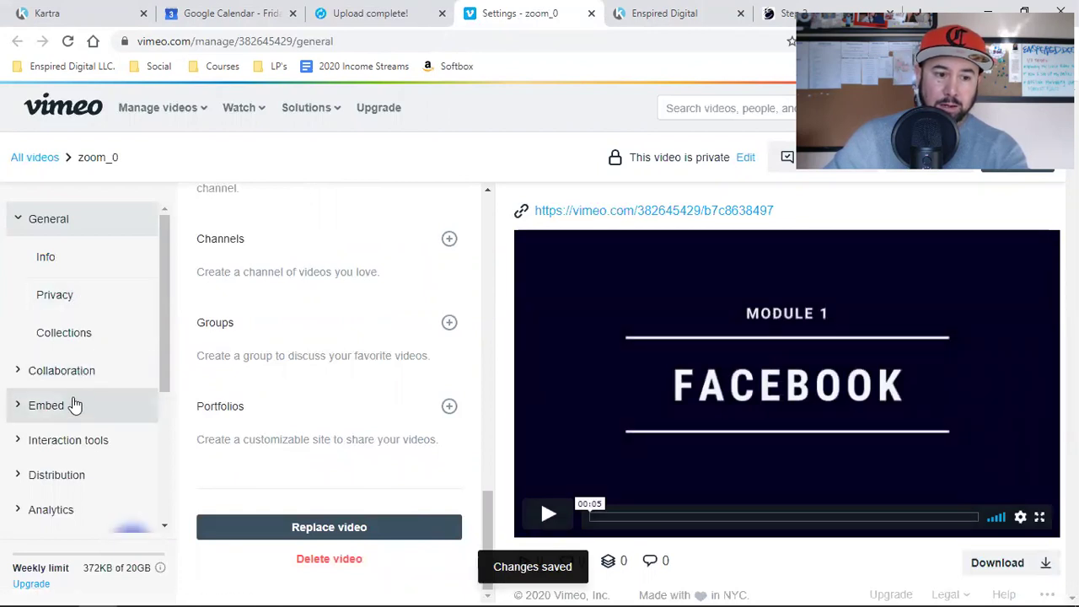
# In the Embed settings, enable Speed controls and make sure Playbar and Volume are also switched on.
pyautogui.click(71, 376)
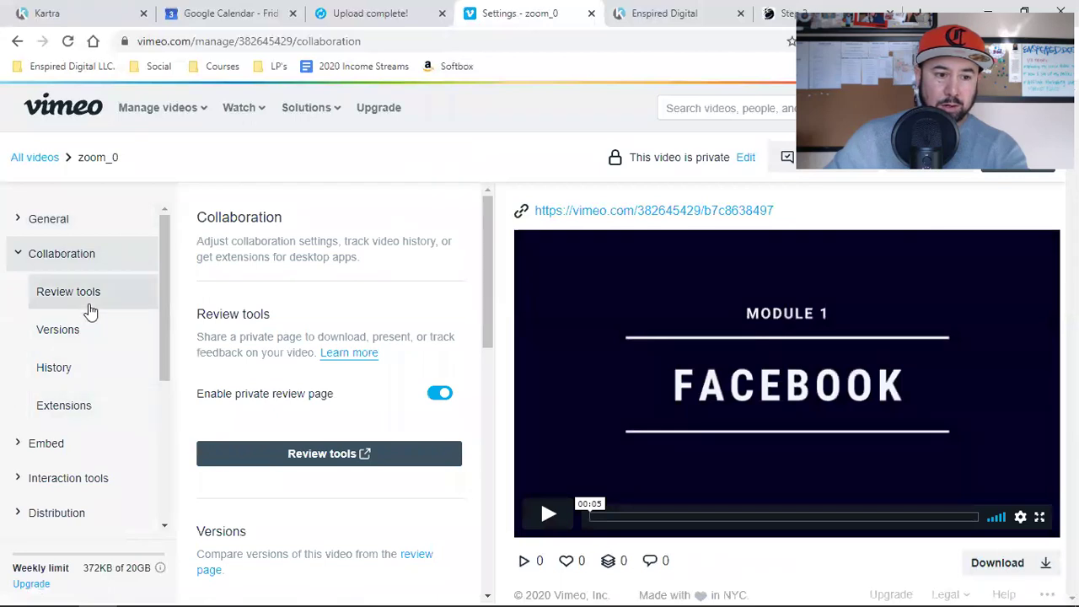
pyautogui.click(76, 444)
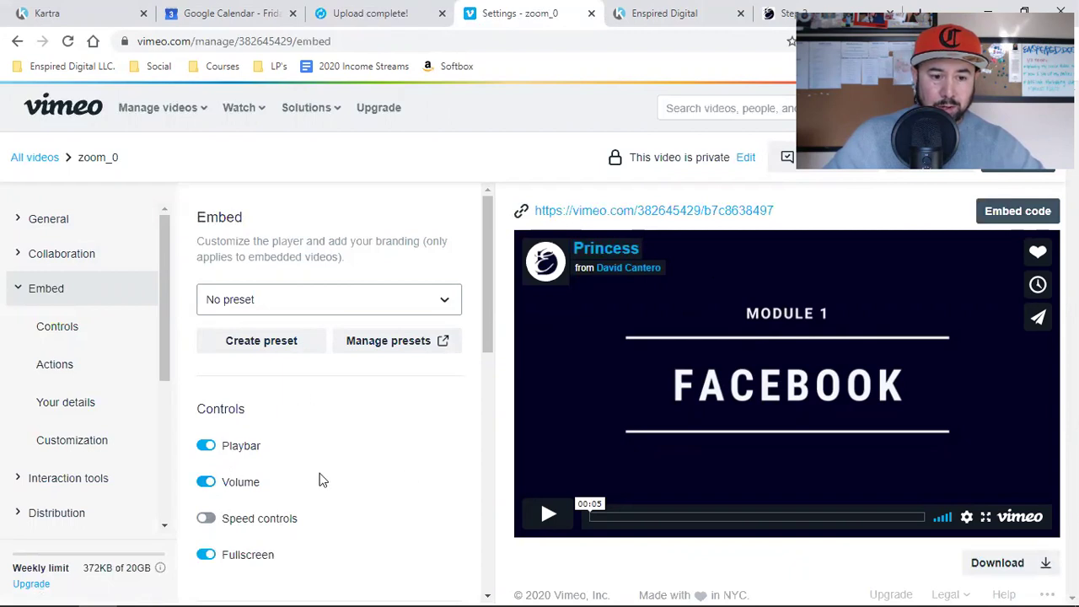
pyautogui.click(205, 447)
pyautogui.click(206, 447)
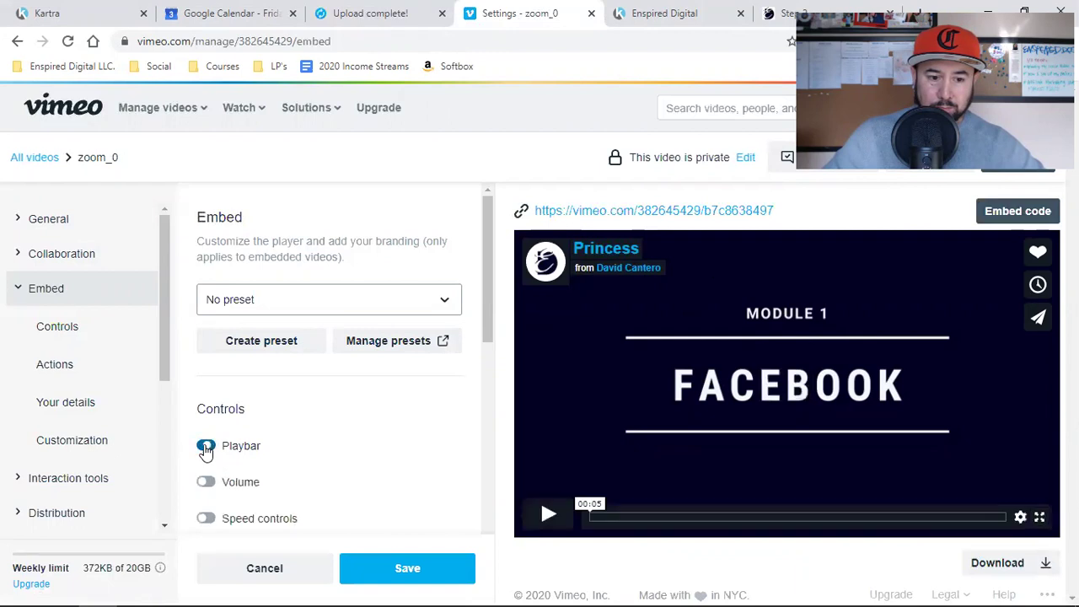
pyautogui.click(206, 482)
pyautogui.click(205, 518)
# Turn off the Like, Watch Later, Share and Embed actions for the embedded player.
pyautogui.scroll(-2, 324, 498)
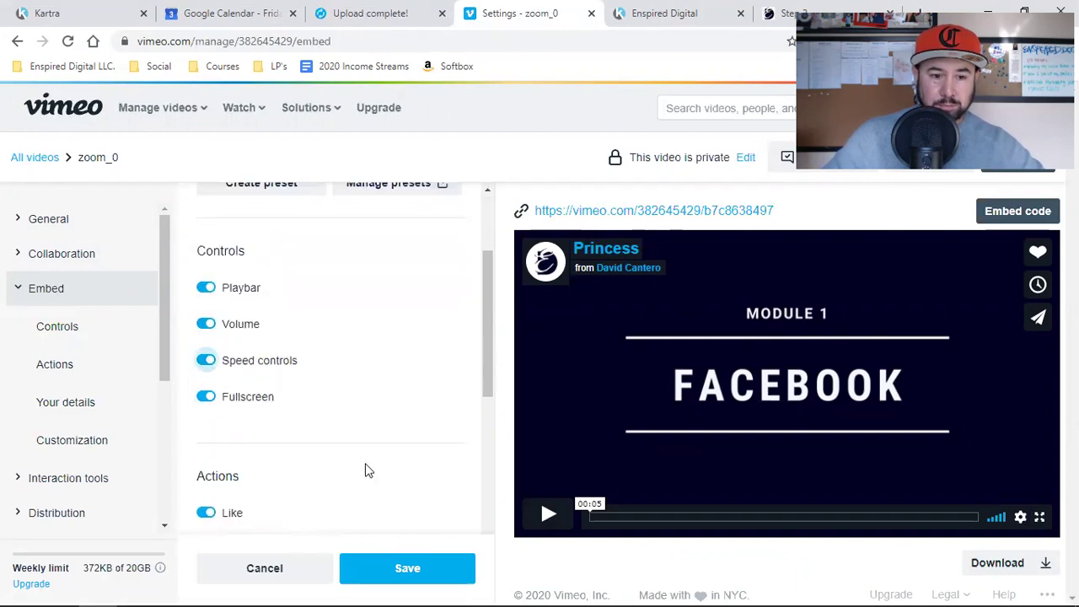
pyautogui.scroll(-2, 379, 417)
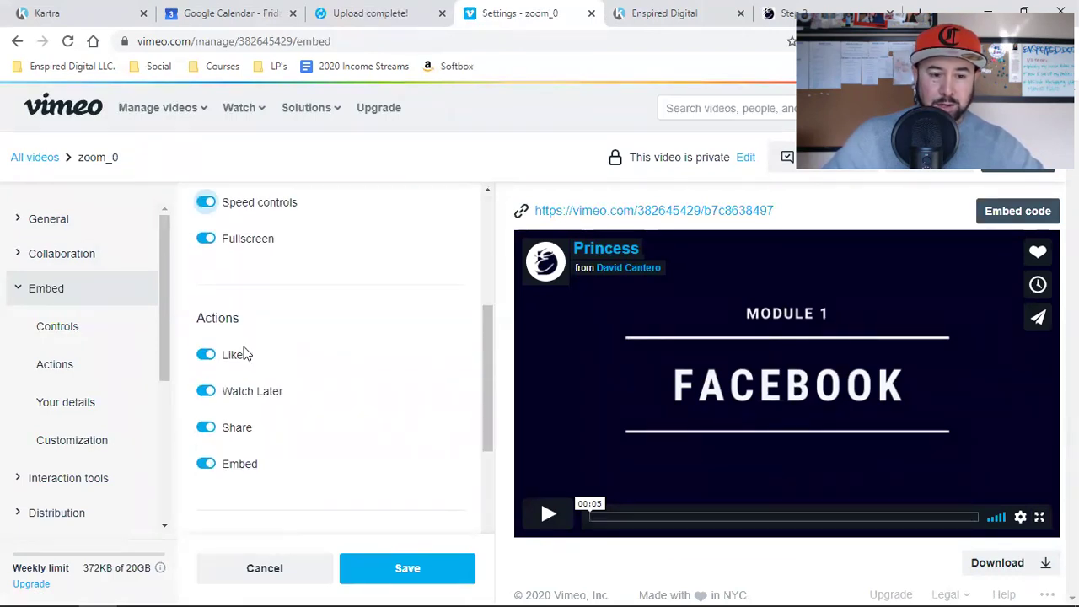
pyautogui.click(204, 355)
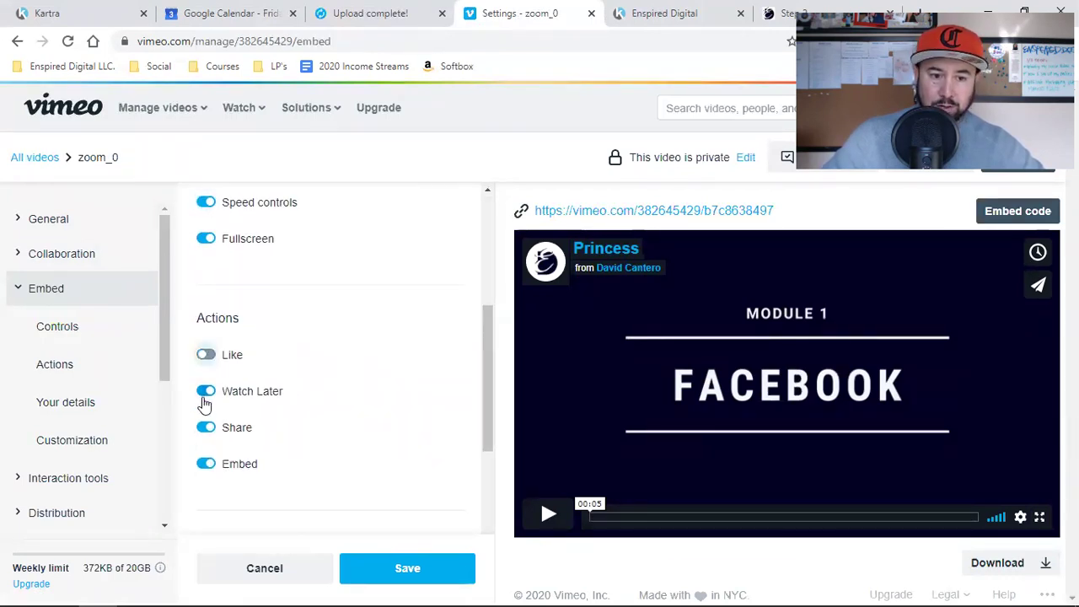
pyautogui.click(204, 392)
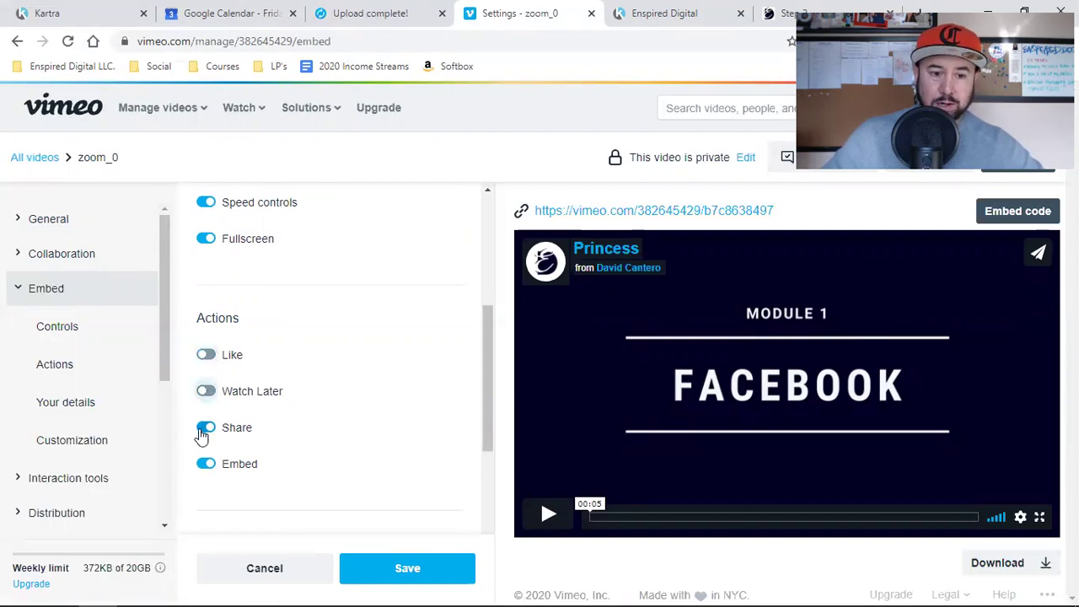
pyautogui.click(205, 428)
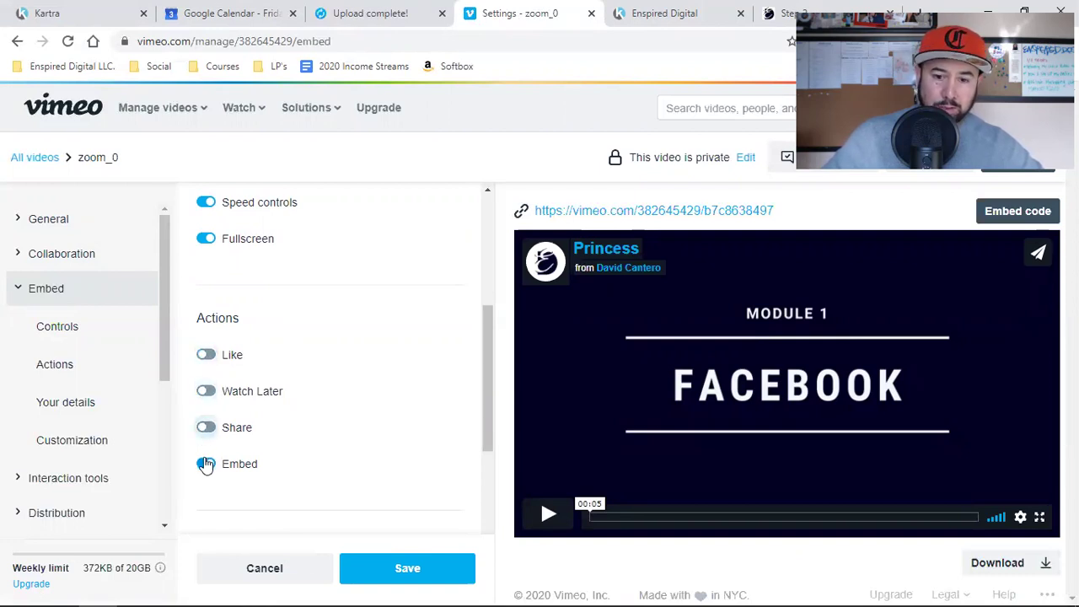
pyautogui.click(206, 465)
# Under Your details, turn off Let users decide, Profile picture, Title and Byline for the embedded player.
pyautogui.scroll(-2, 395, 419)
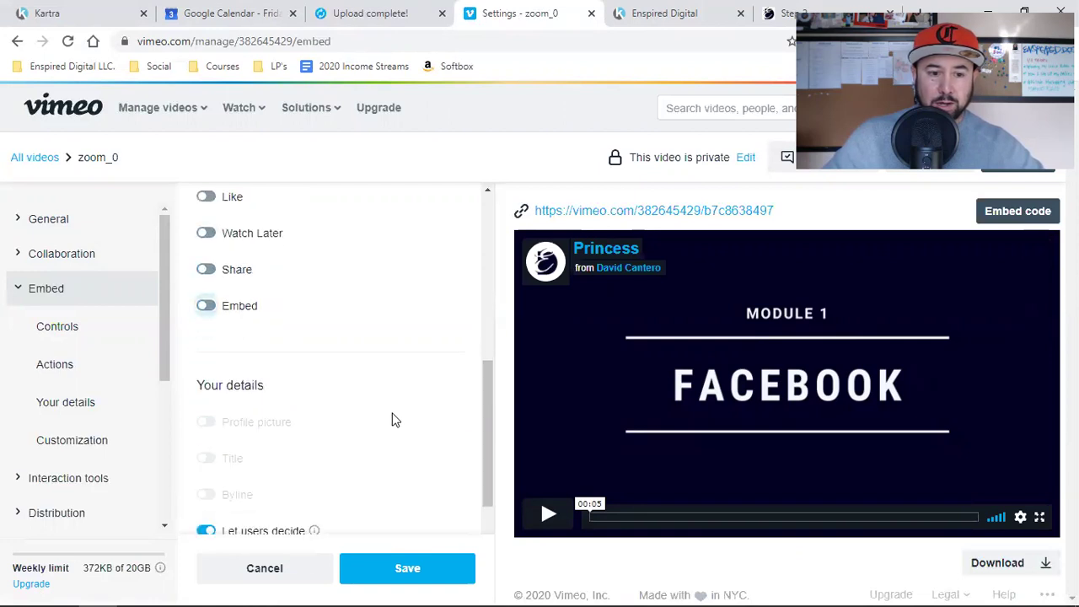
pyautogui.scroll(-2, 320, 416)
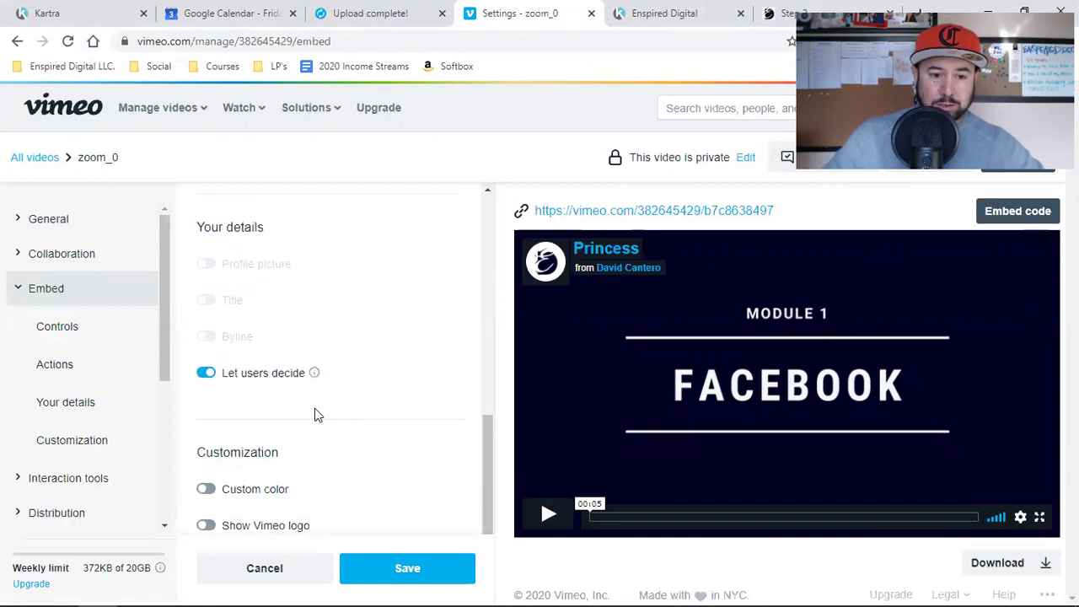
pyautogui.click(203, 376)
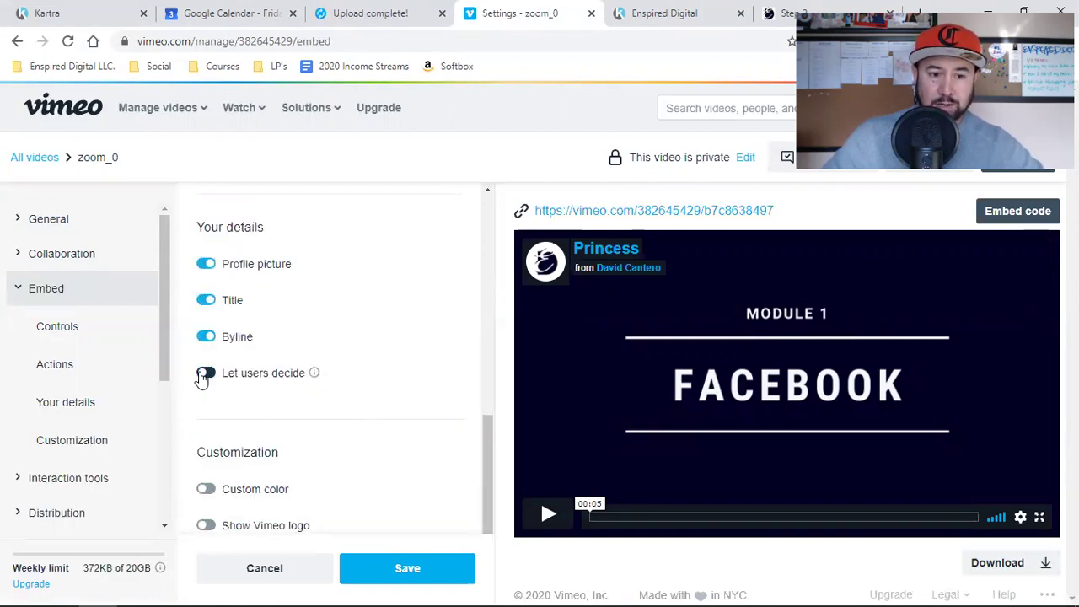
pyautogui.click(208, 266)
pyautogui.click(206, 303)
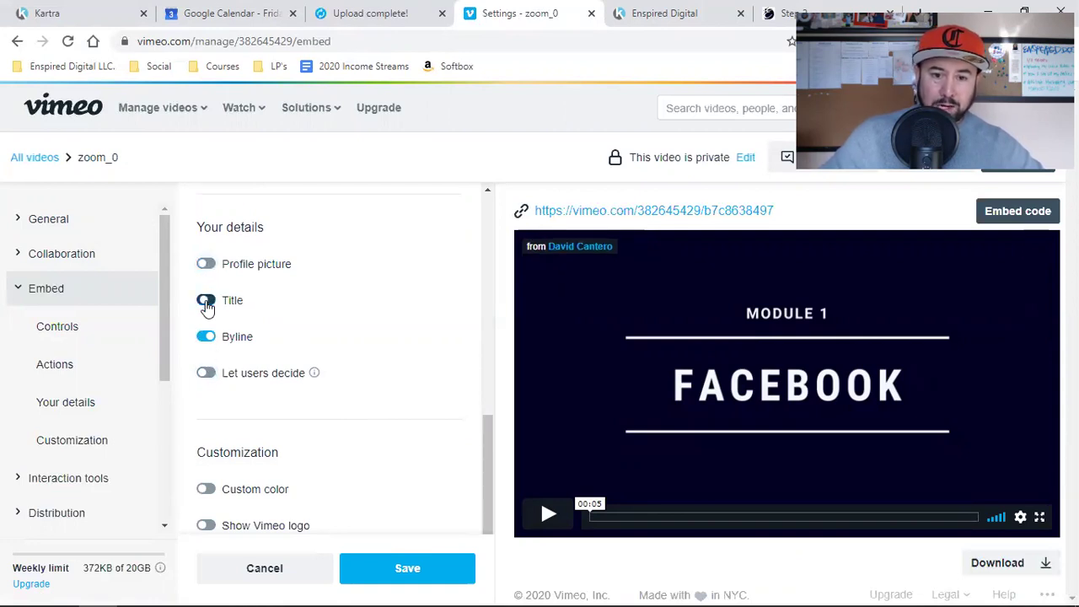
pyautogui.click(204, 345)
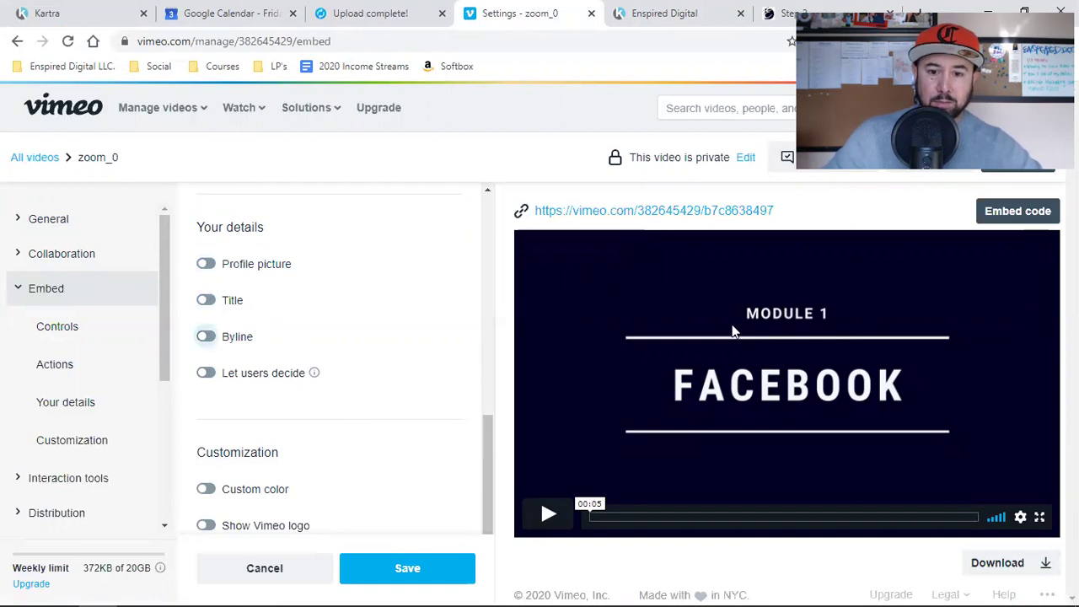
# Enable Display custom logo and upload Enspired Digital Letters PNG from the Enspired Digital folder as the logo.
pyautogui.scroll(-1, 369, 459)
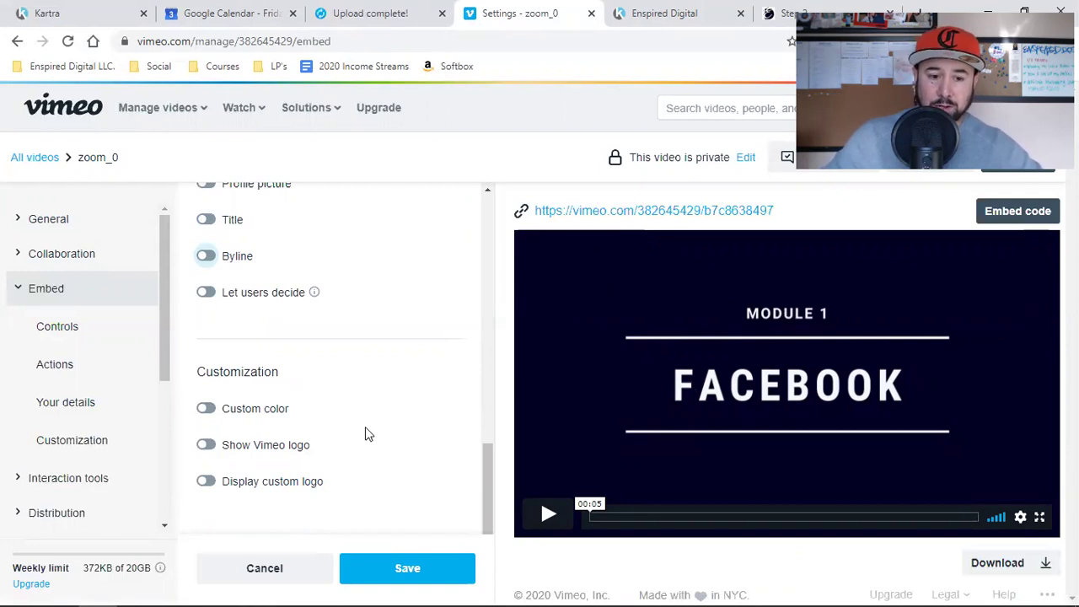
pyautogui.click(206, 480)
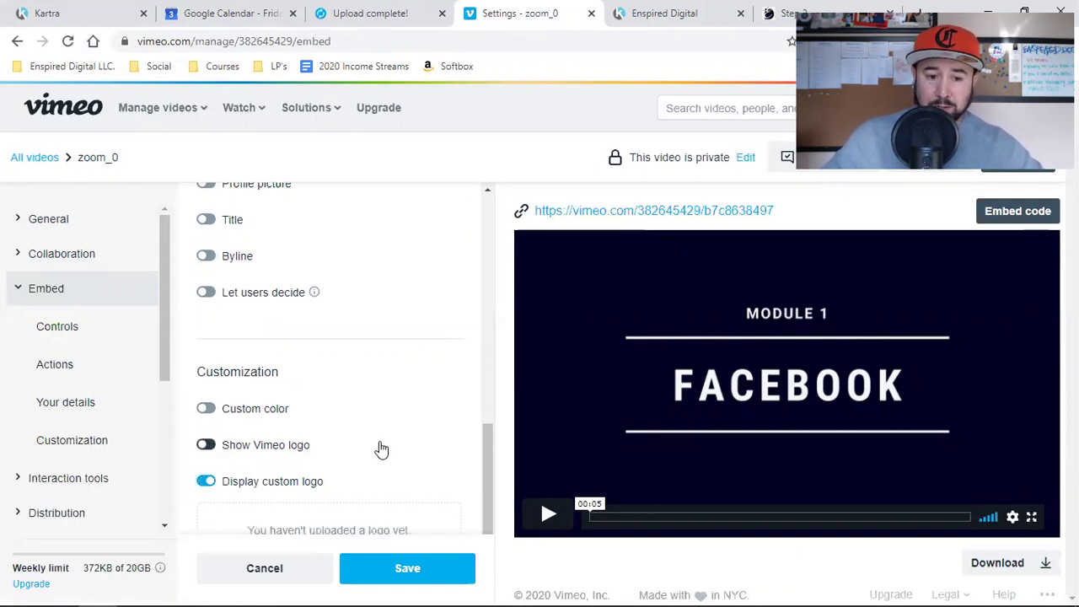
pyautogui.scroll(-2, 381, 450)
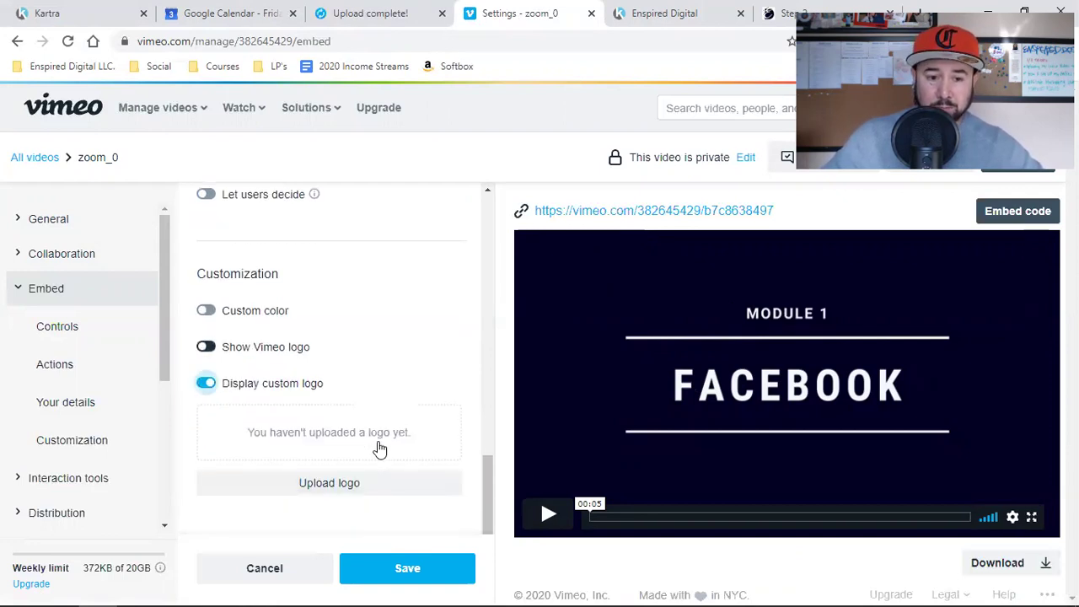
pyautogui.click(357, 489)
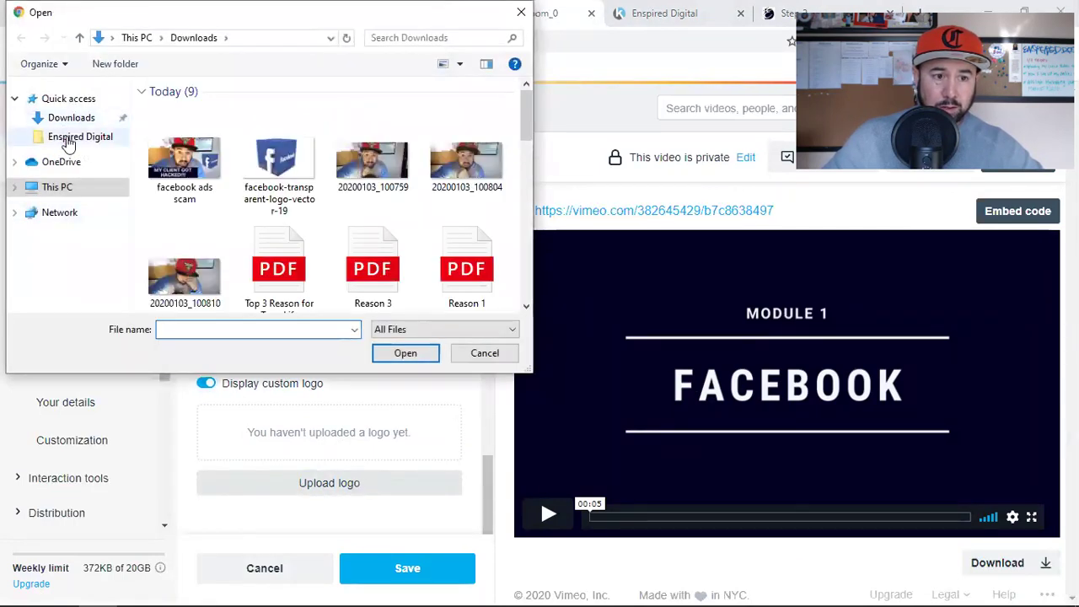
pyautogui.click(69, 139)
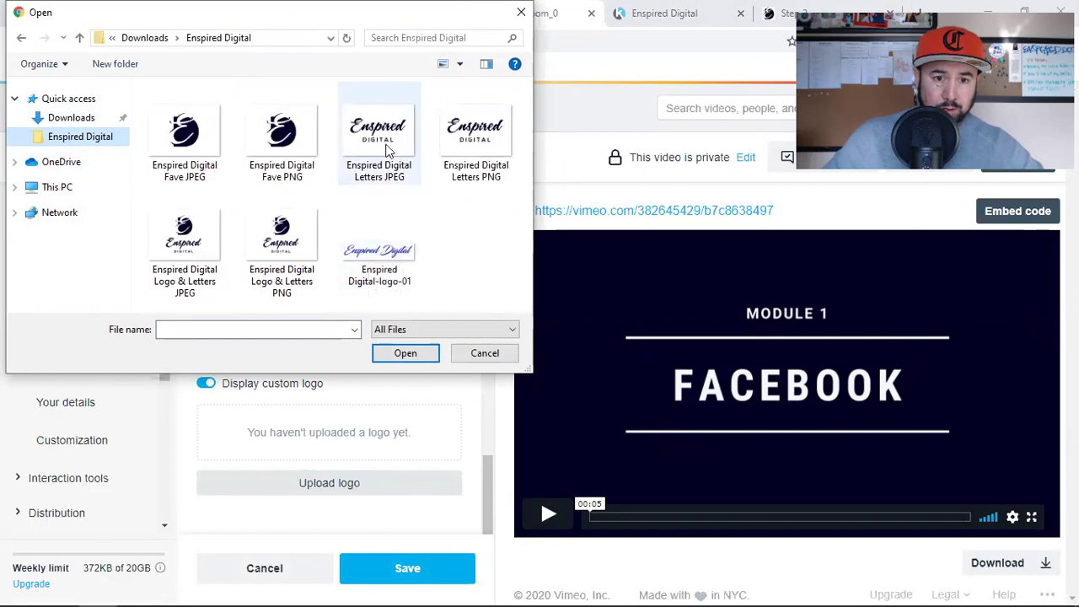
pyautogui.click(455, 140)
pyautogui.click(398, 353)
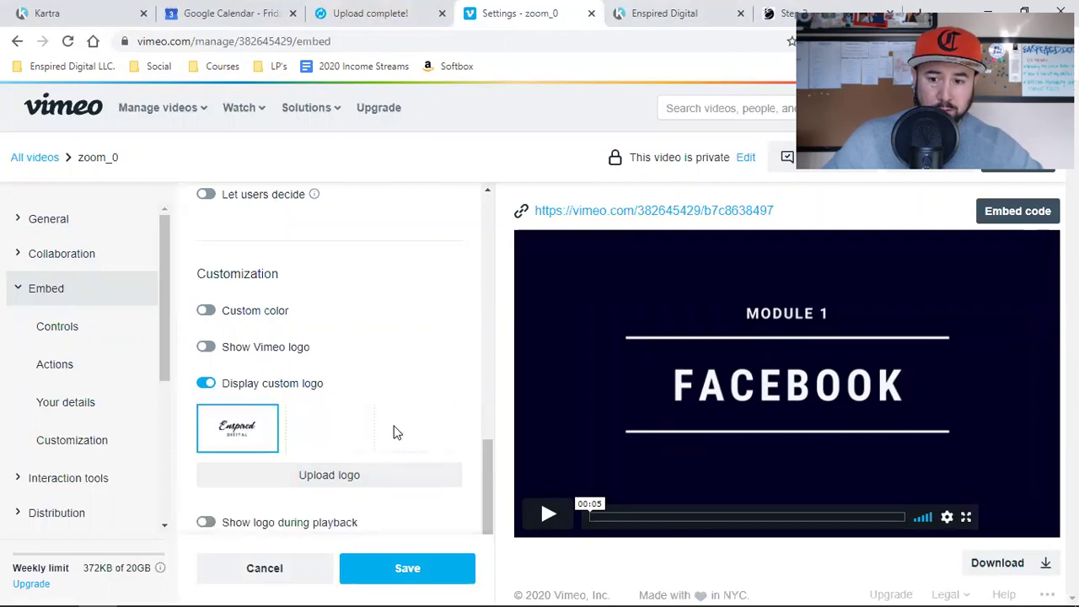
# Turn on Show logo during playback for the custom logo and save the embed settings.
pyautogui.moveTo(241, 444)
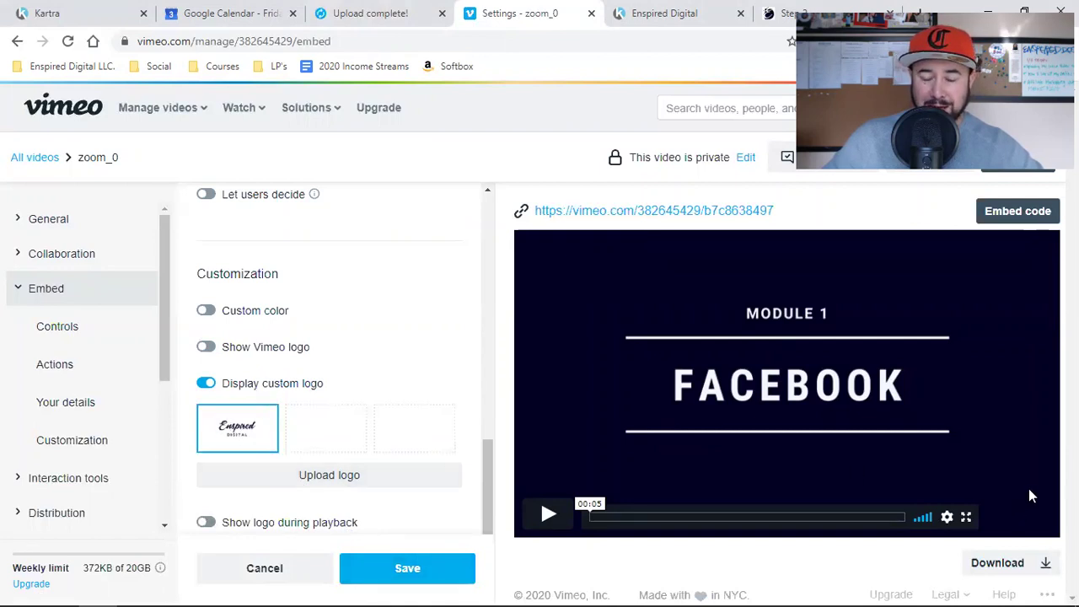
pyautogui.scroll(-1, 327, 466)
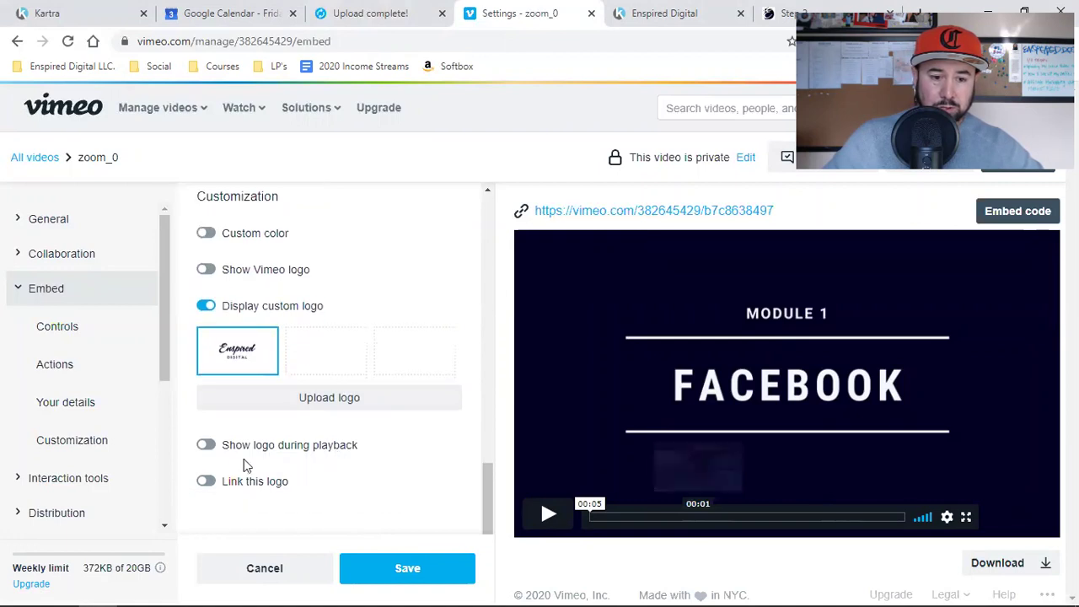
pyautogui.click(209, 447)
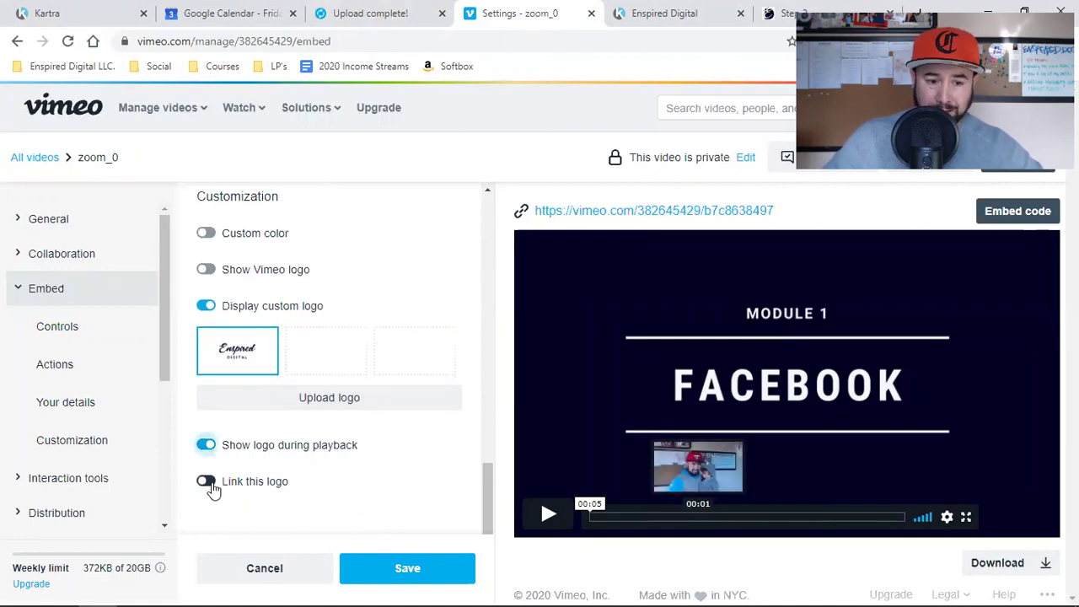
pyautogui.click(408, 568)
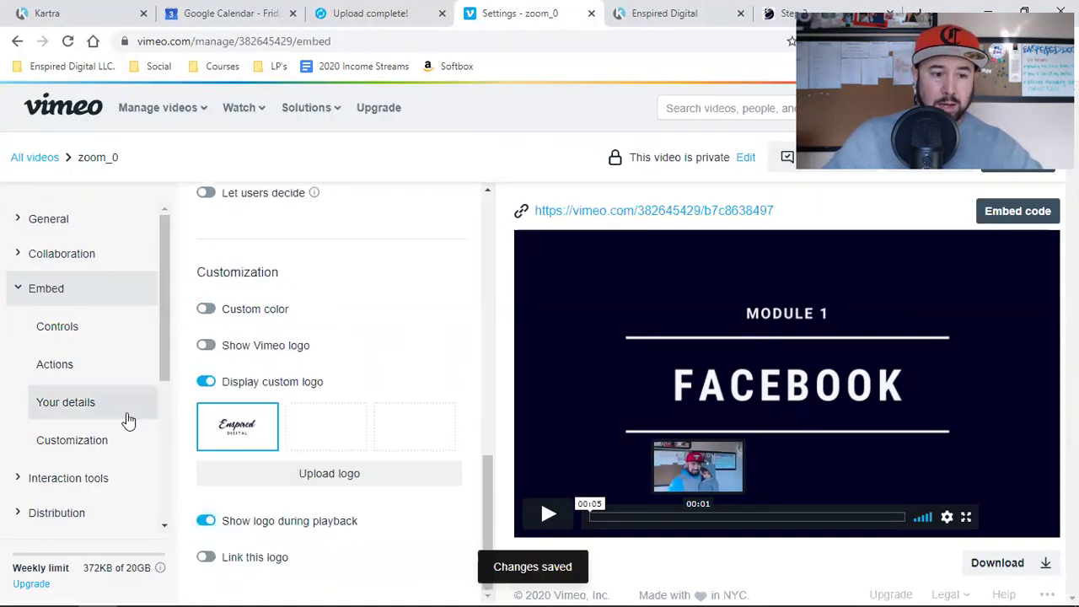
# Review the Customization, Interaction tools and Distribution settings of the video.
pyautogui.click(81, 449)
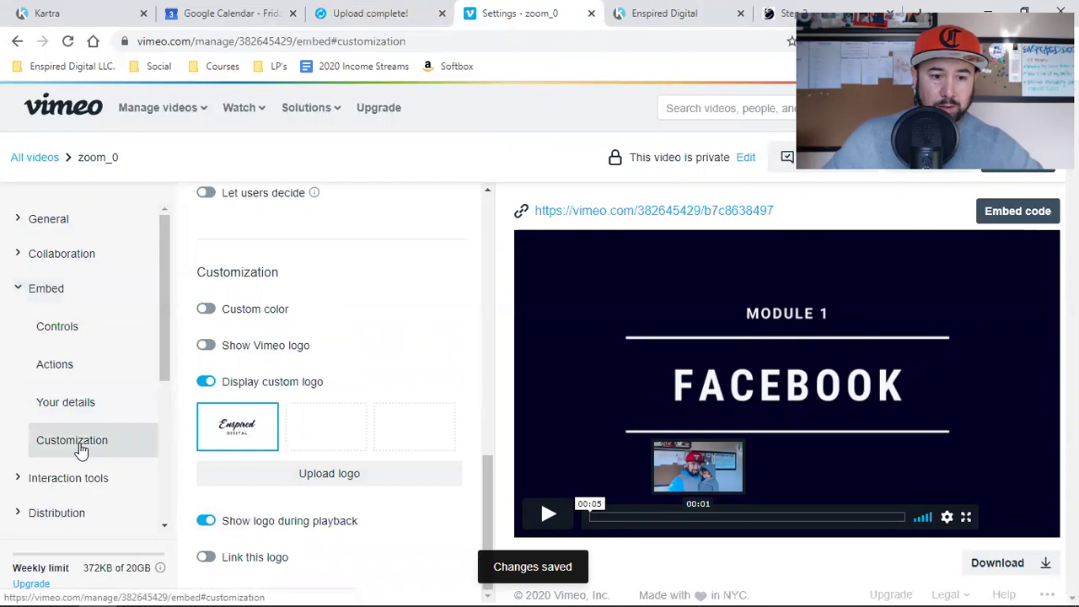
pyautogui.click(76, 478)
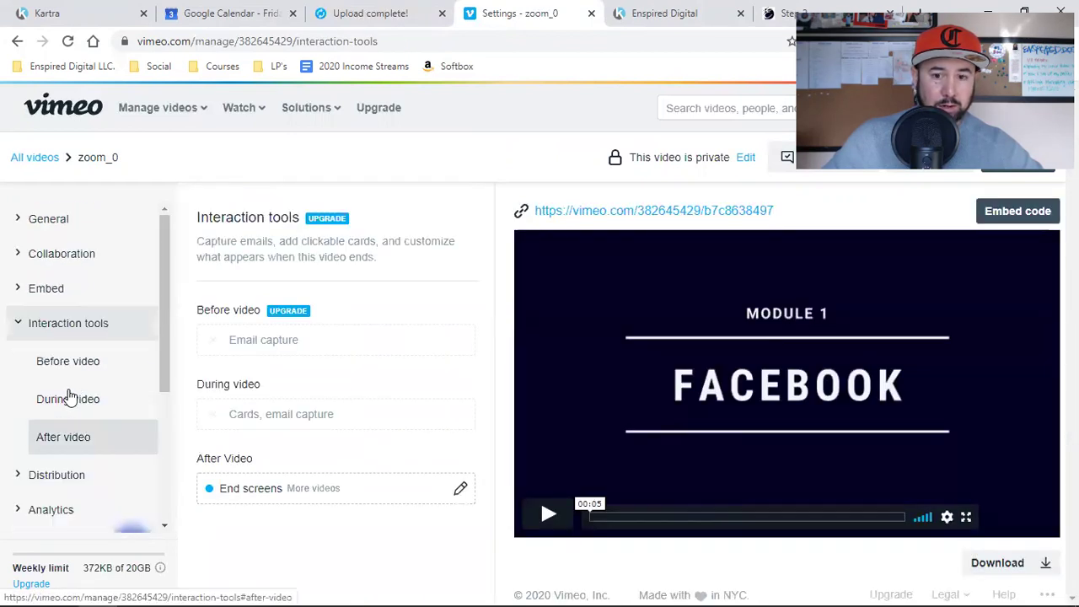
pyautogui.click(73, 478)
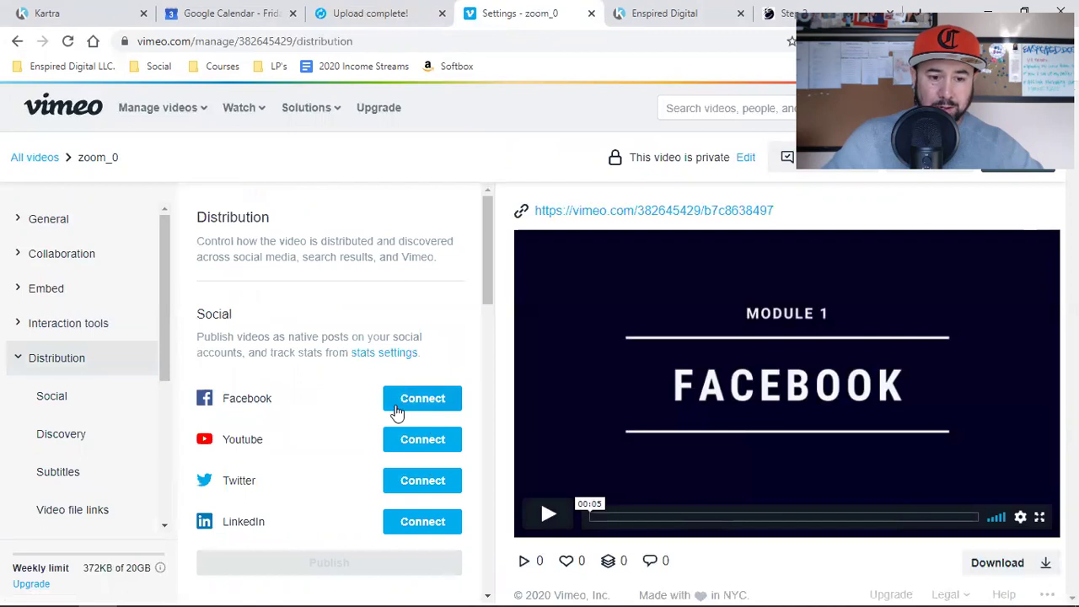
pyautogui.scroll(-4, 436, 470)
pyautogui.scroll(5, 349, 469)
pyautogui.scroll(-10, 344, 470)
pyautogui.scroll(10, 344, 470)
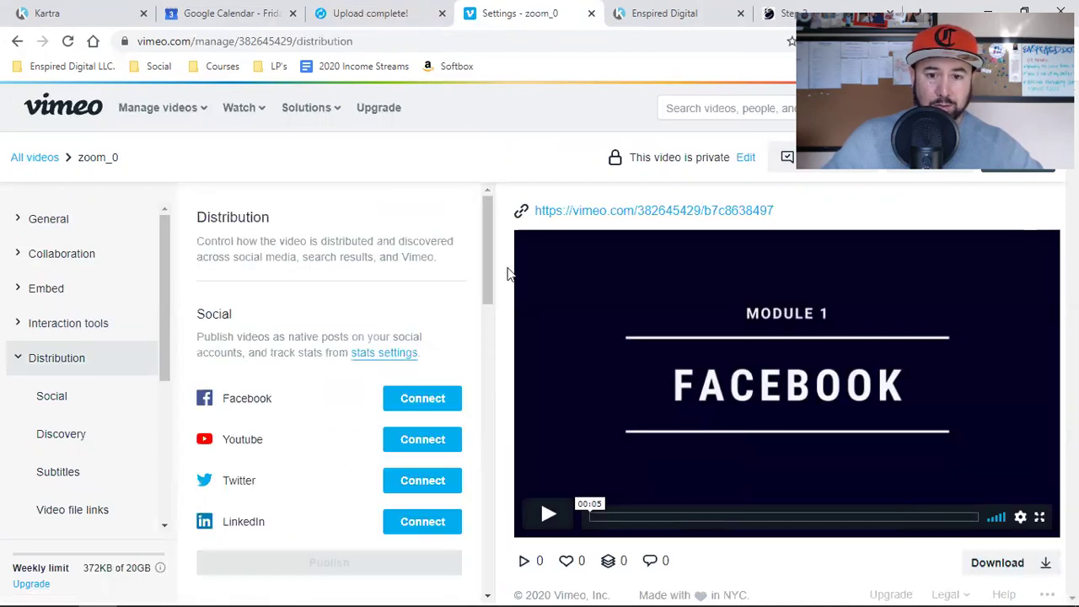
# Return to the list of all videos, close the Upload complete page, and switch to the Kartra membership editor.
pyautogui.click(22, 163)
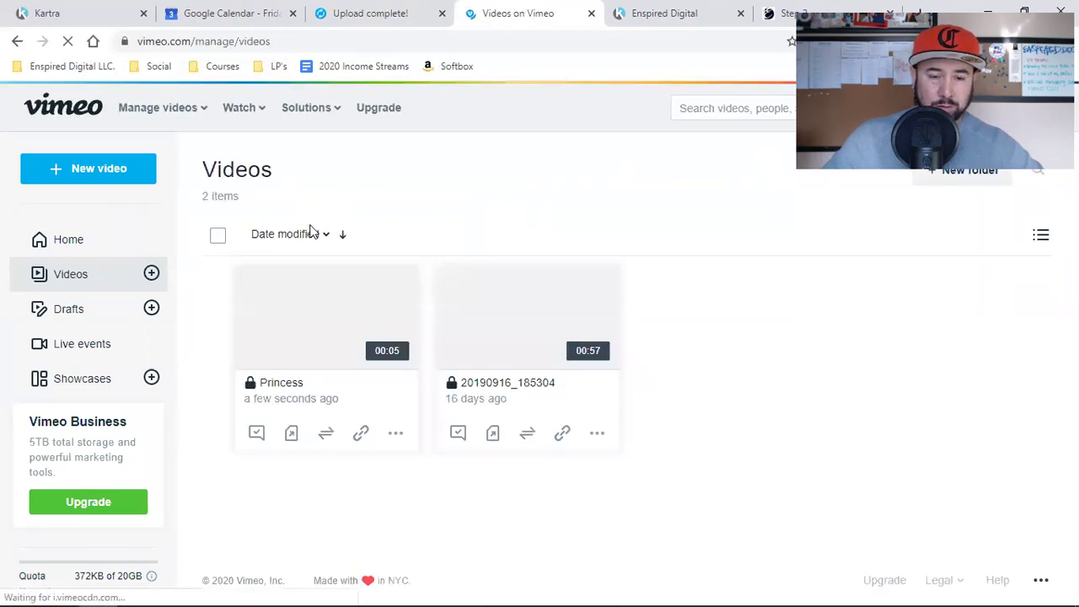
pyautogui.click(441, 13)
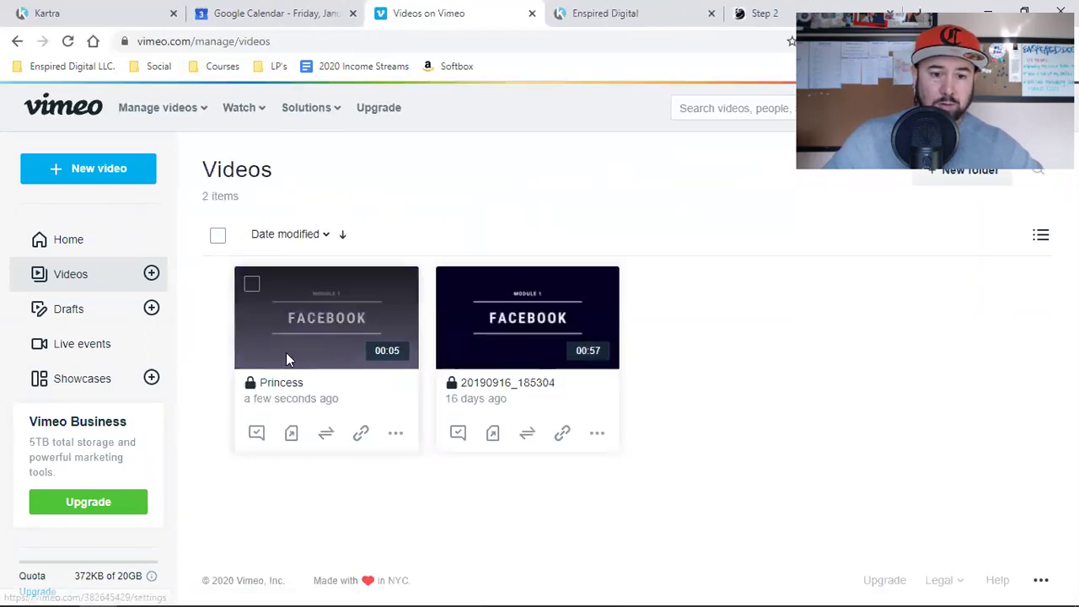
pyautogui.click(110, 10)
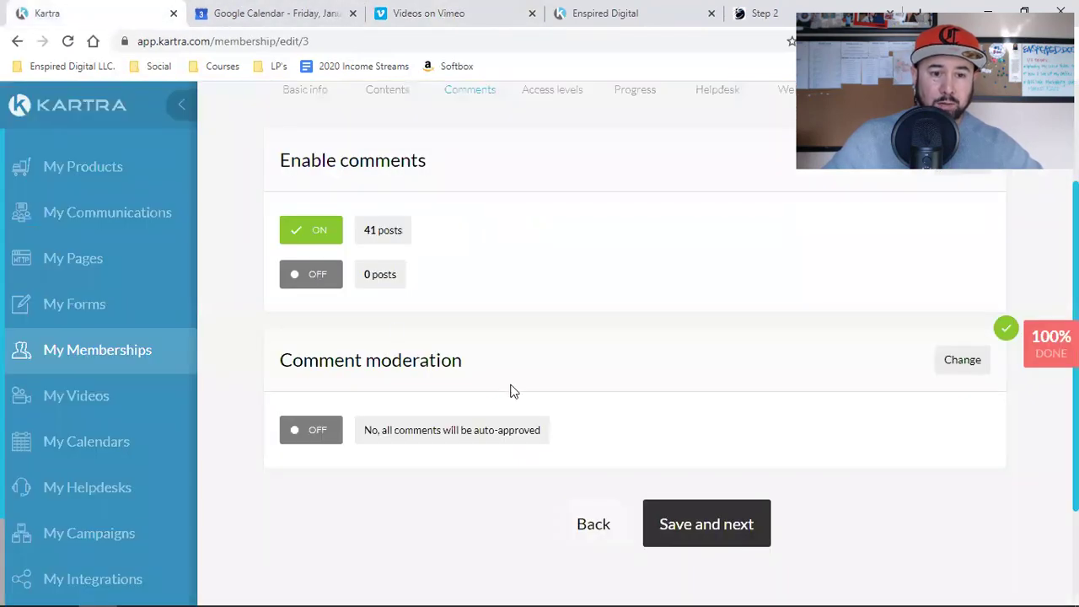
# Advance from the comment settings and review the membership's access levels, locked post management and unlock notification settings.
pyautogui.click(662, 521)
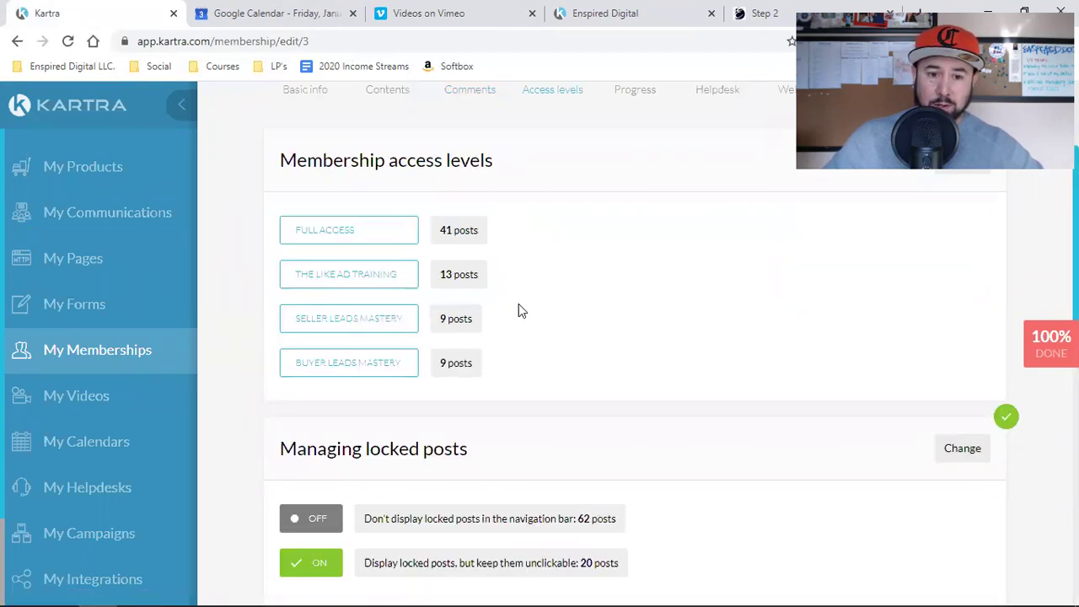
pyautogui.scroll(-2, 518, 311)
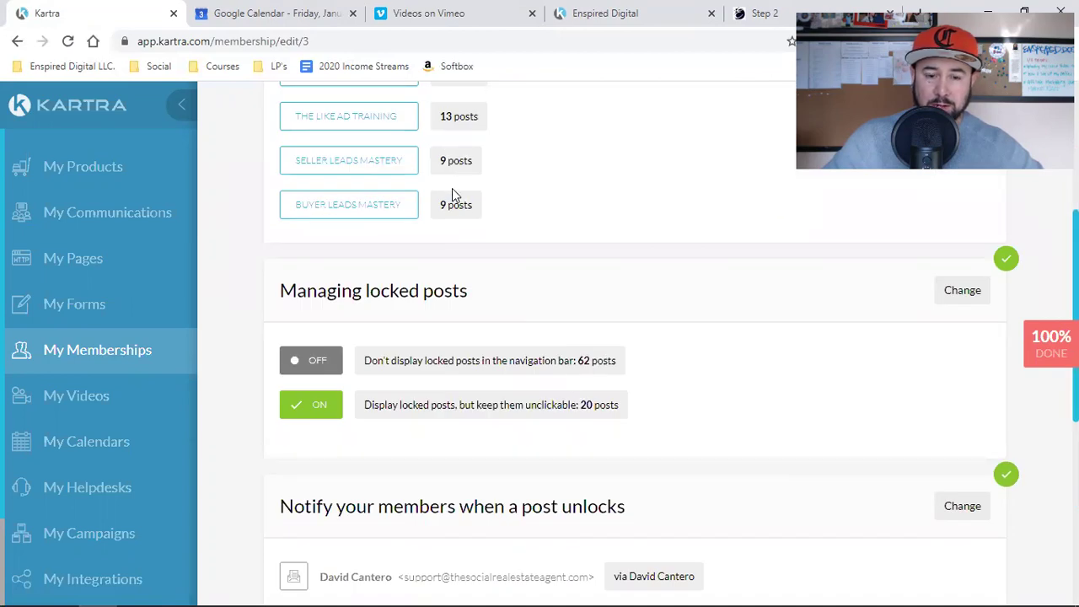
pyautogui.scroll(4, 455, 244)
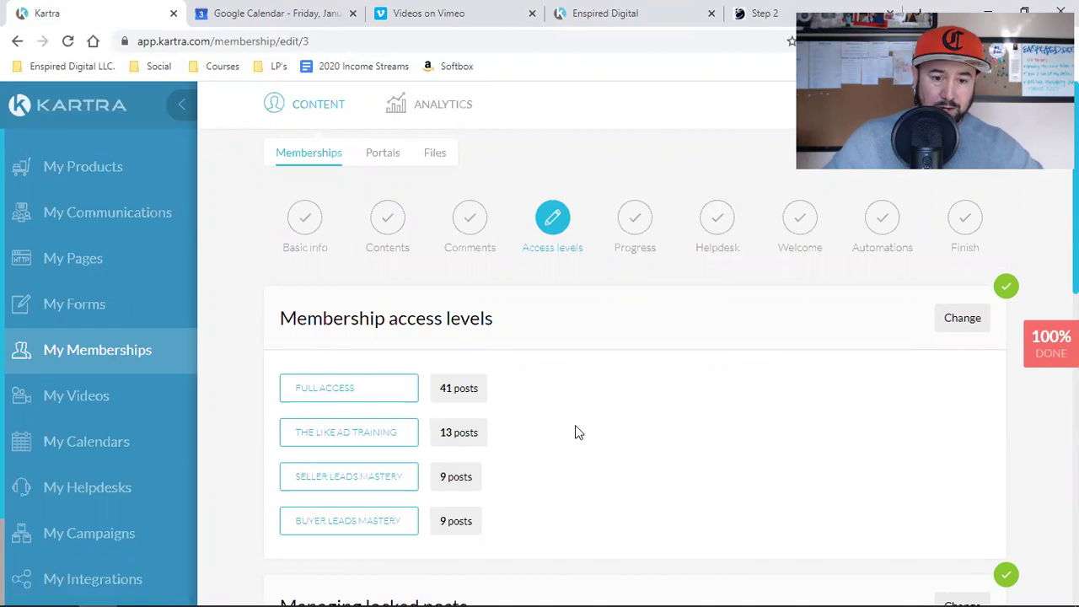
pyautogui.scroll(-9, 601, 416)
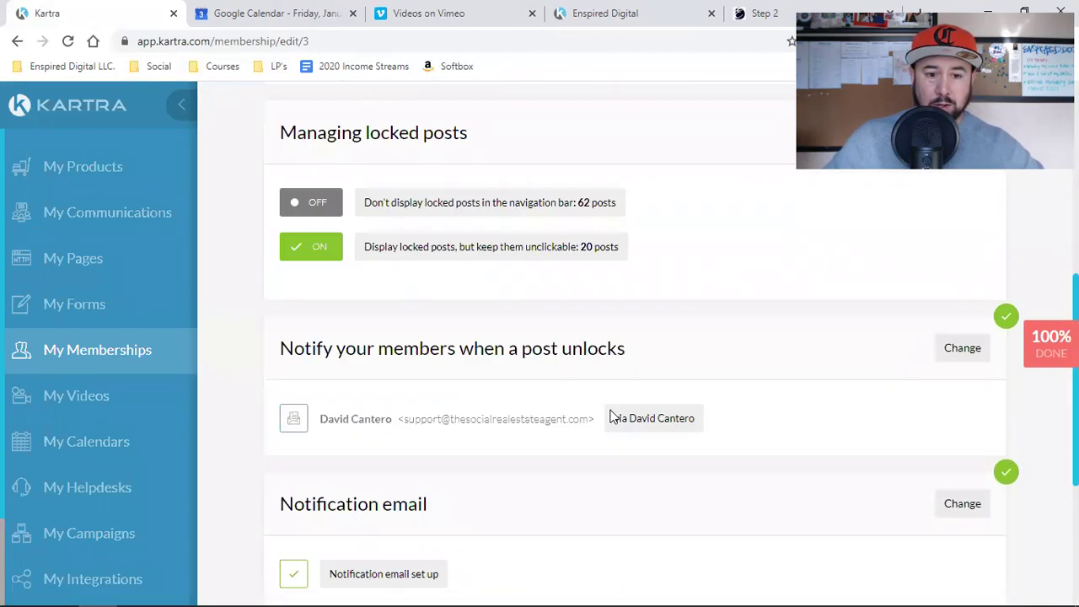
# Go back to the membership's Contents stage and open the builder for its content sections.
pyautogui.click(602, 389)
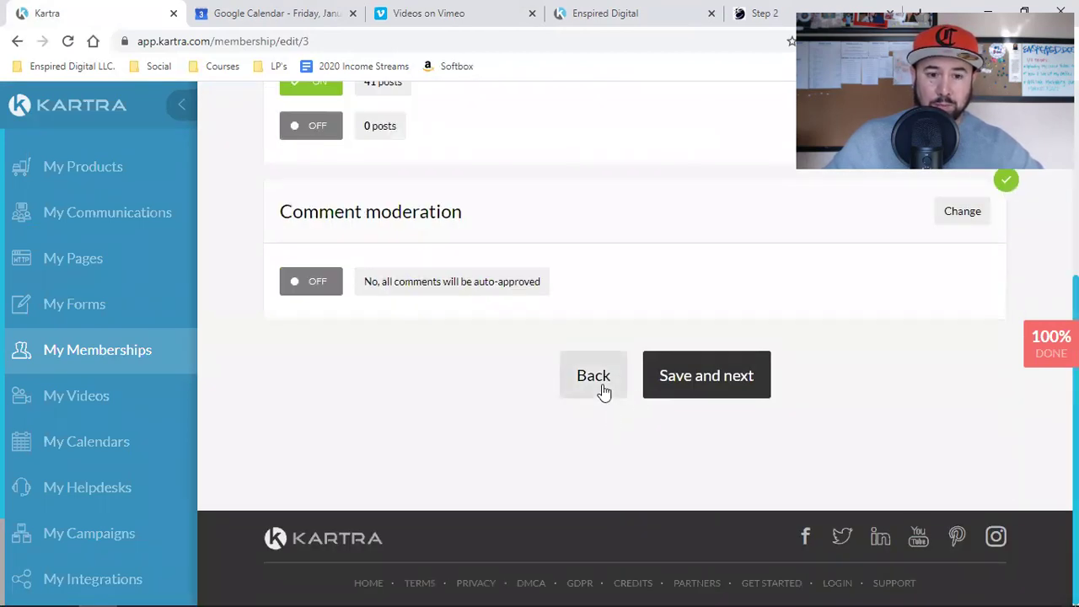
pyautogui.click(602, 389)
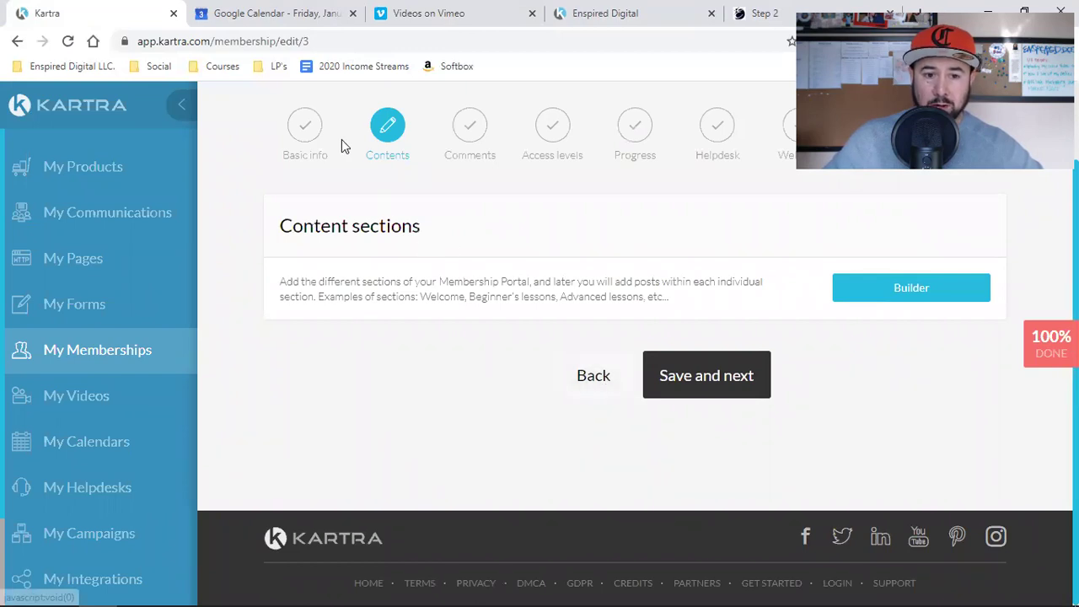
pyautogui.click(915, 311)
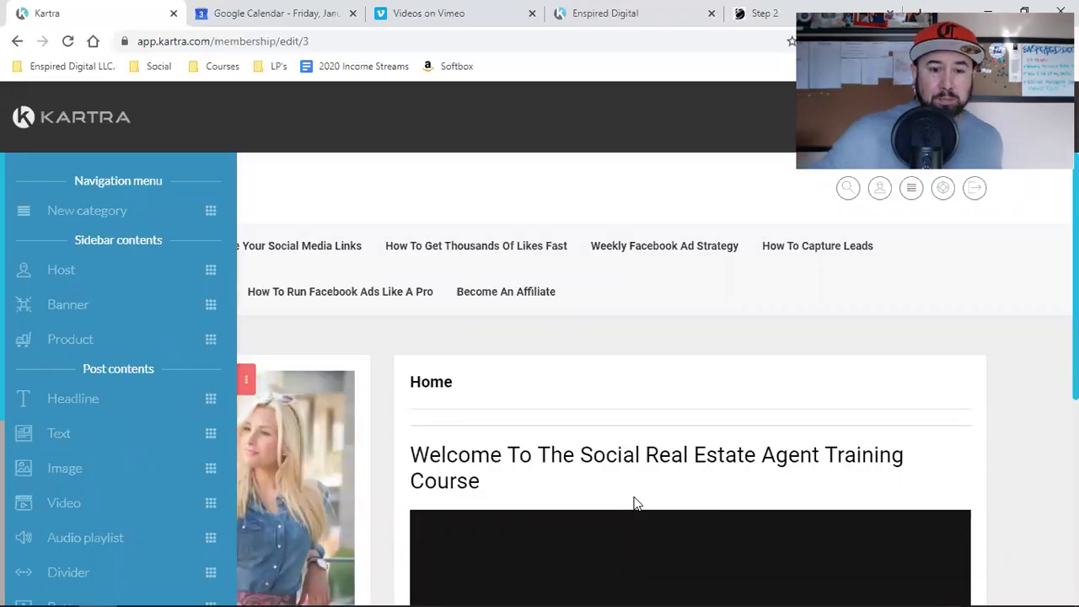
# Collapse the builder's element sidebar and examine the course categories and their lessons in the membership portal navigation.
pyautogui.click(247, 384)
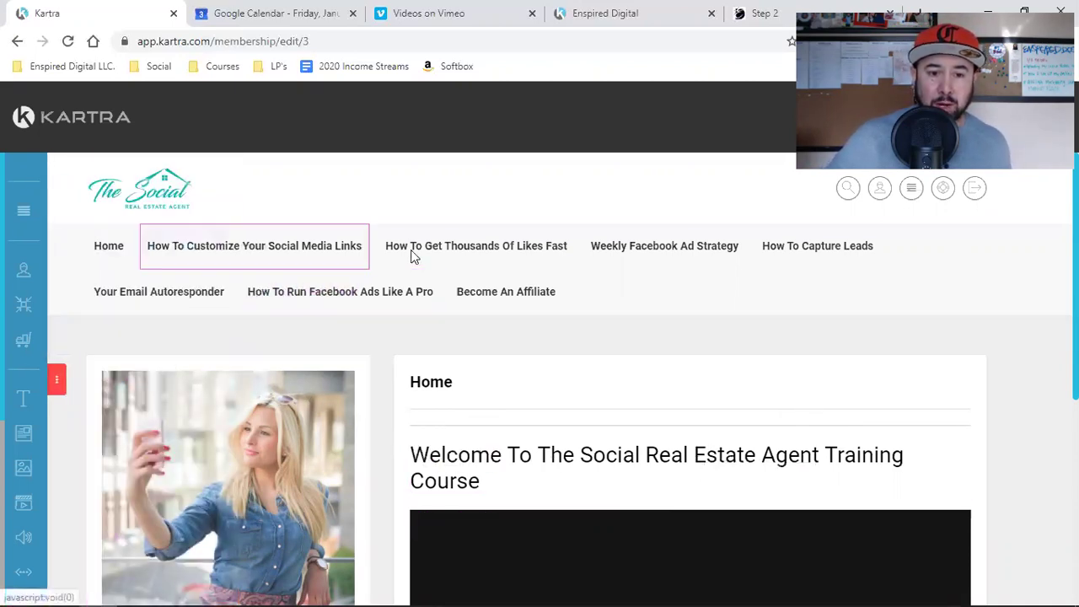
pyautogui.click(344, 246)
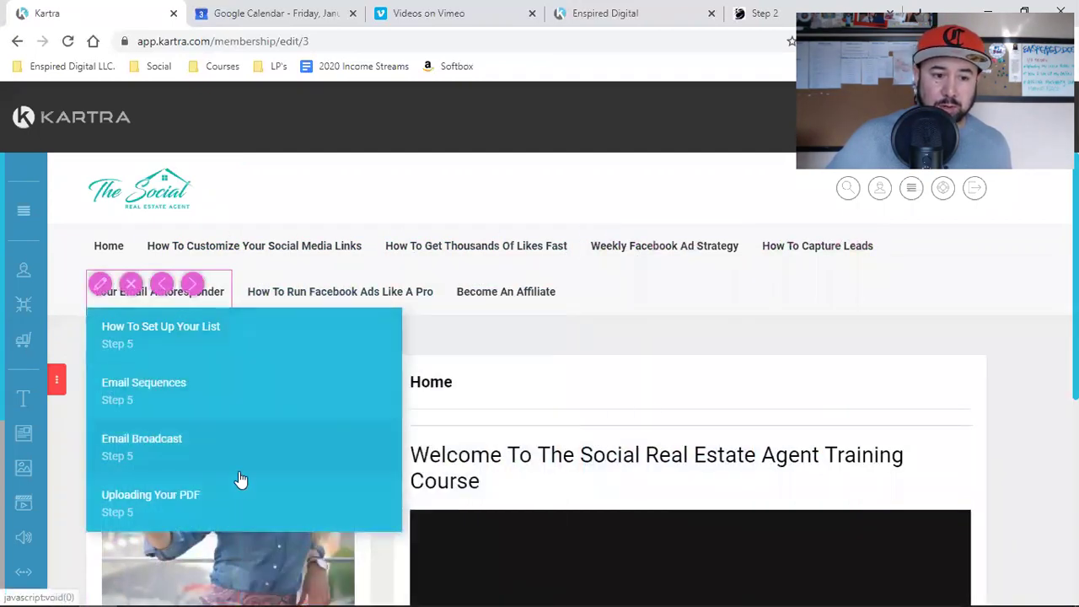
pyautogui.moveTo(340, 292)
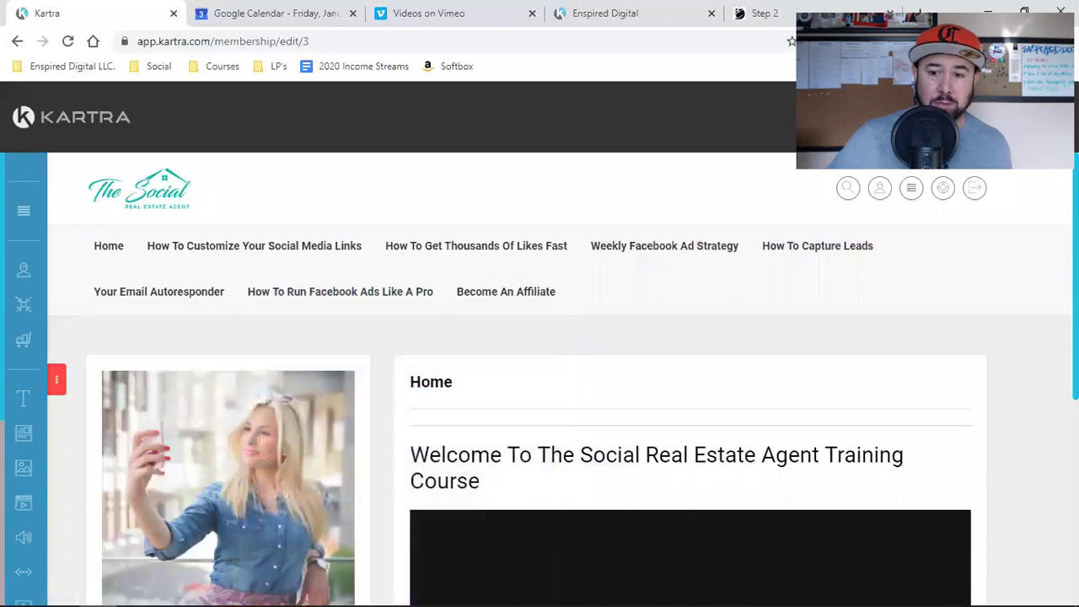